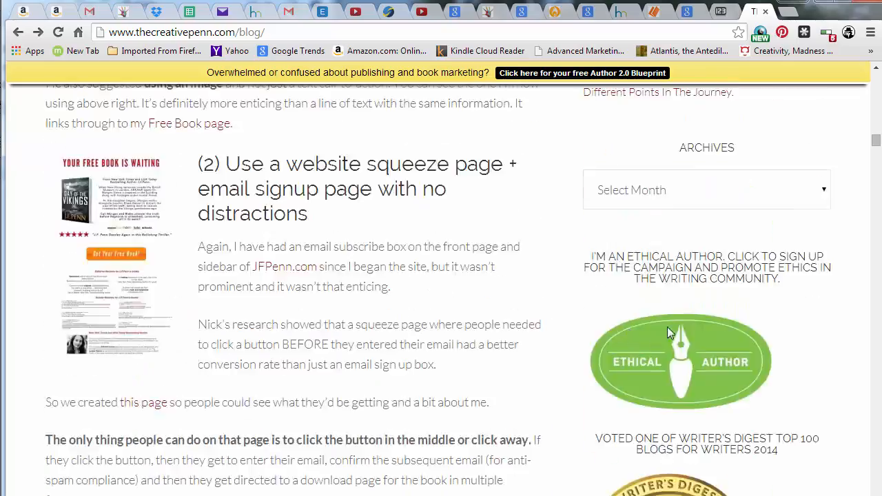
# Scroll through the blog post about growing a fiction email list to review its sections
pyautogui.scroll(20, 675, 276)
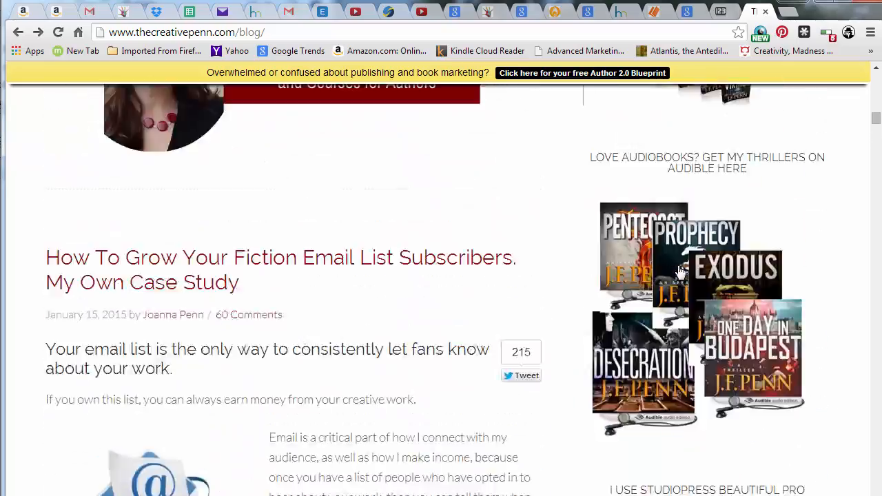
pyautogui.scroll(20, 672, 265)
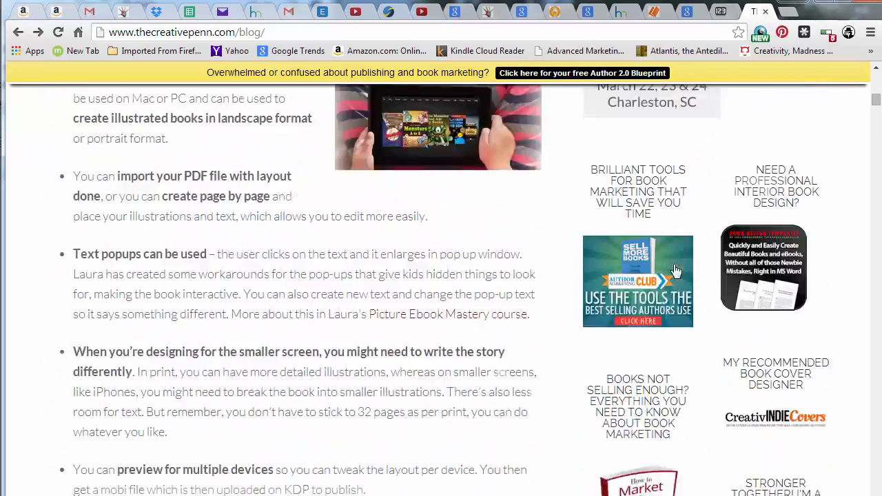
pyautogui.scroll(15, 662, 253)
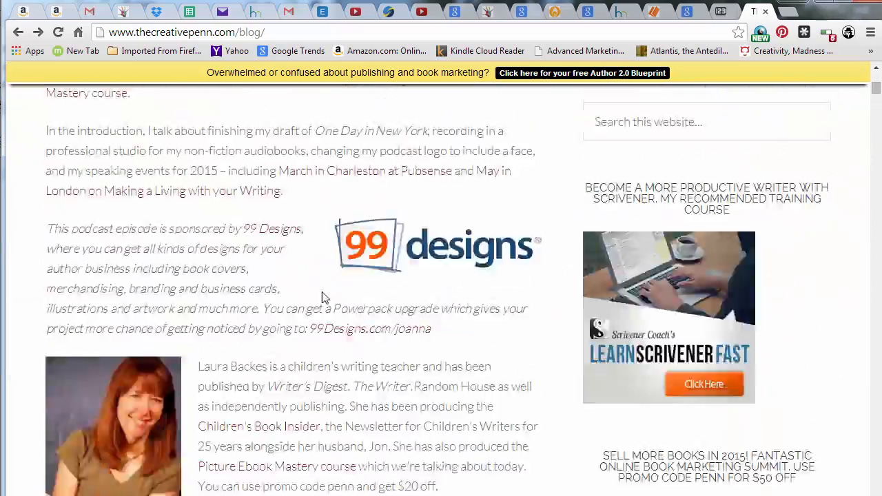
pyautogui.scroll(-20, 324, 298)
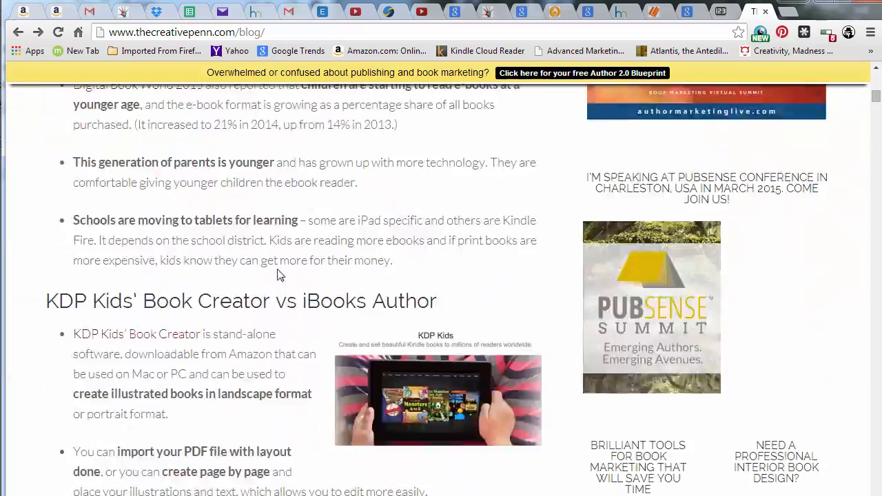
pyautogui.scroll(-20, 306, 286)
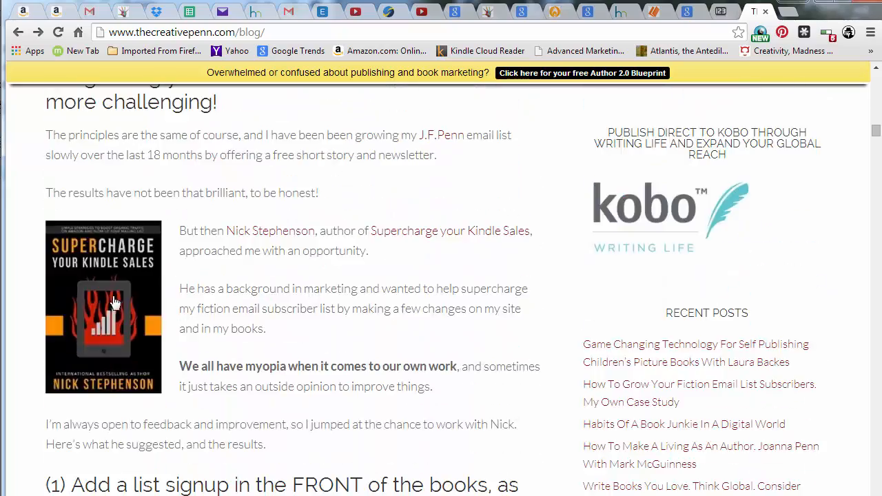
pyautogui.scroll(-5, 290, 289)
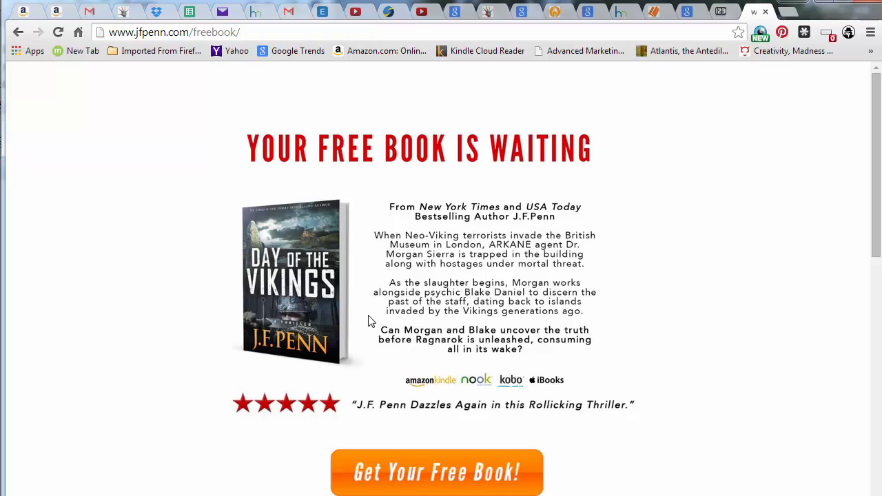
# Scroll down the free book squeeze page to examine its layout, reviews and promotional banner
pyautogui.scroll(-1, 463, 231)
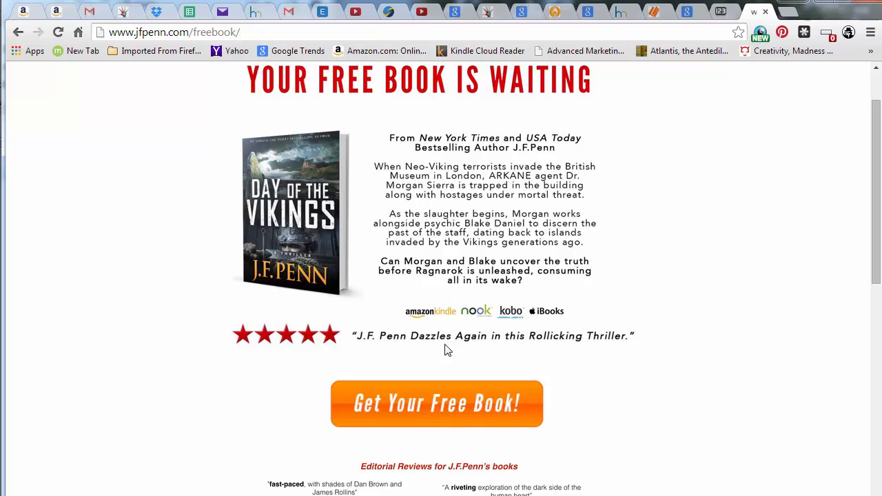
pyautogui.scroll(-5, 523, 321)
pyautogui.scroll(-4, 501, 330)
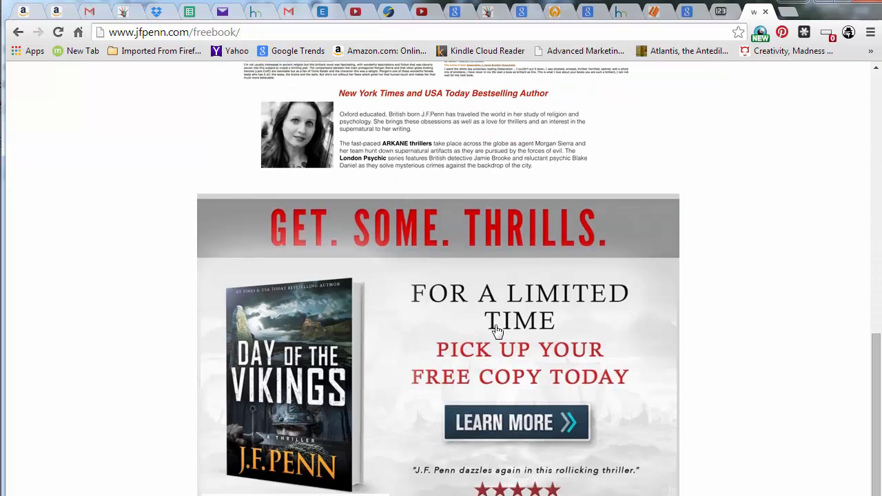
pyautogui.click(489, 303)
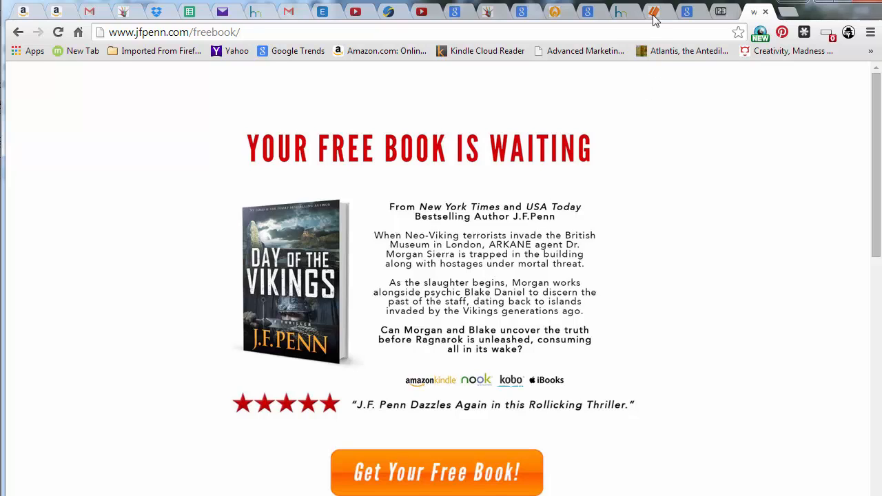
pyautogui.click(623, 13)
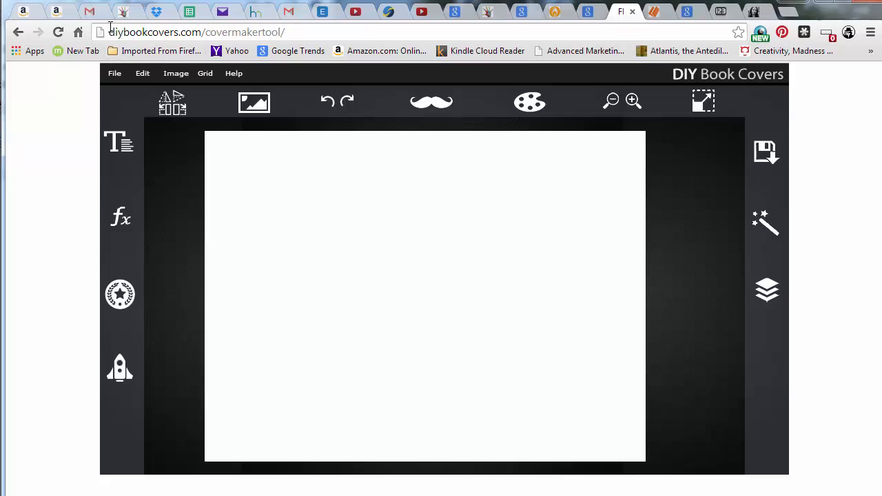
pyautogui.moveTo(107, 35); pyautogui.dragTo(310, 38)
pyautogui.click(307, 33)
pyautogui.click(769, 10)
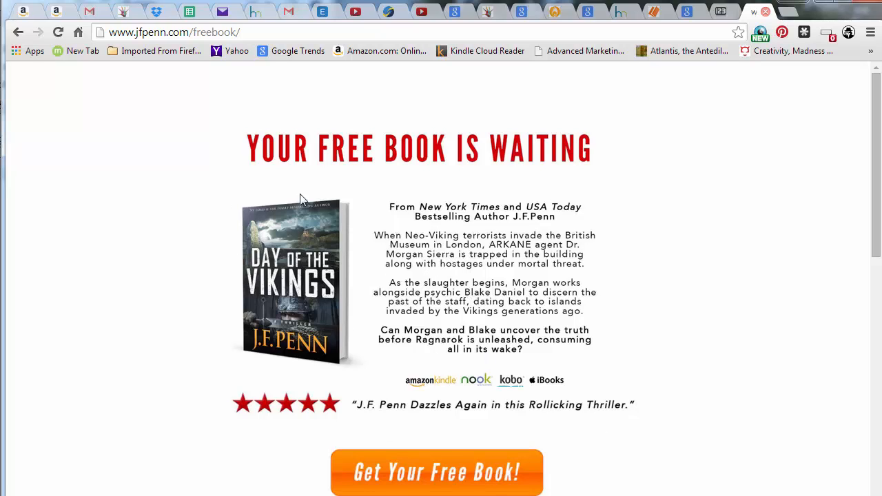
# Scroll through the free book page again from its button down to the author bio and back
pyautogui.scroll(-4, 495, 372)
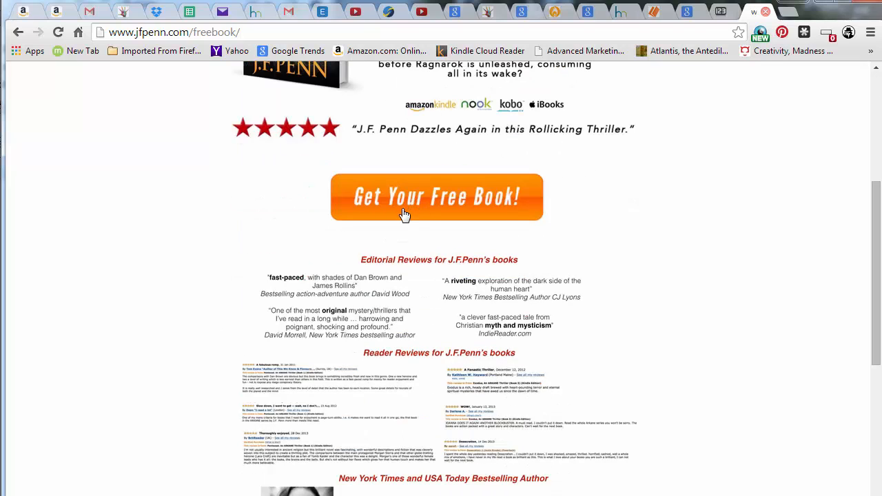
pyautogui.scroll(-4, 532, 258)
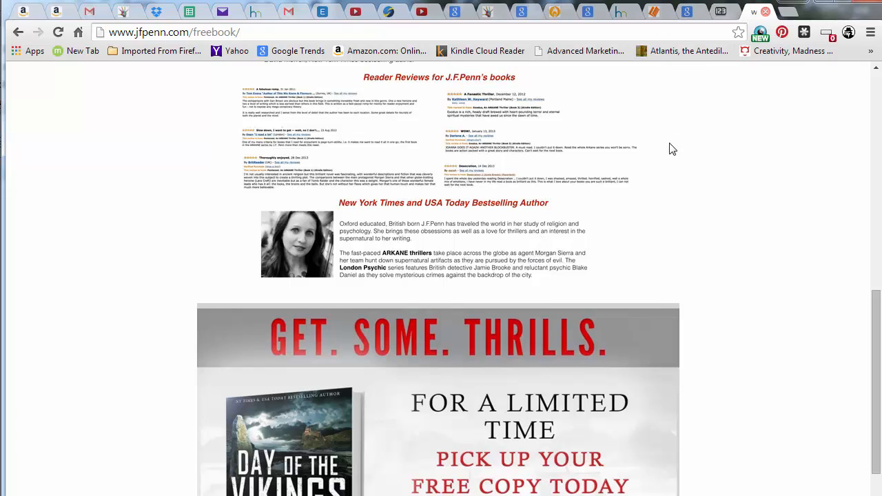
pyautogui.scroll(-2, 618, 205)
pyautogui.scroll(8, 618, 205)
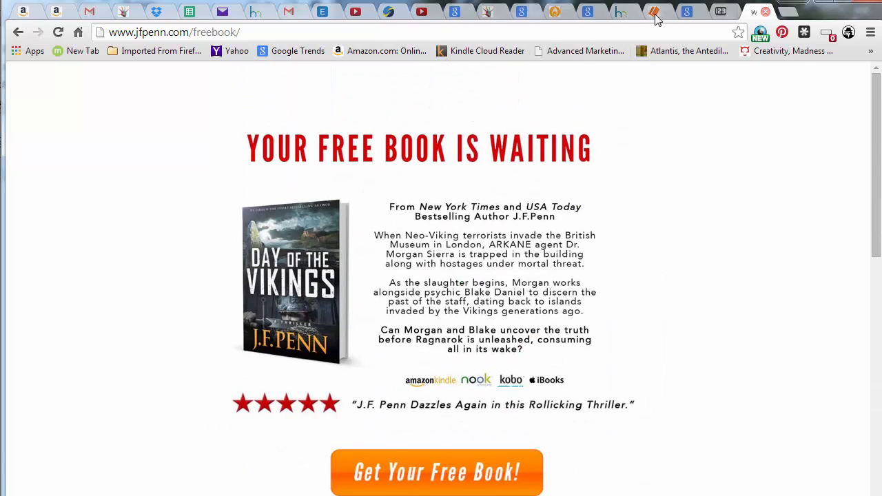
# Switch to the DIY Book Covers maker and set the canvas to the Adbox Large Rectangle size (336 × 280)
pyautogui.click(657, 14)
pyautogui.click(623, 17)
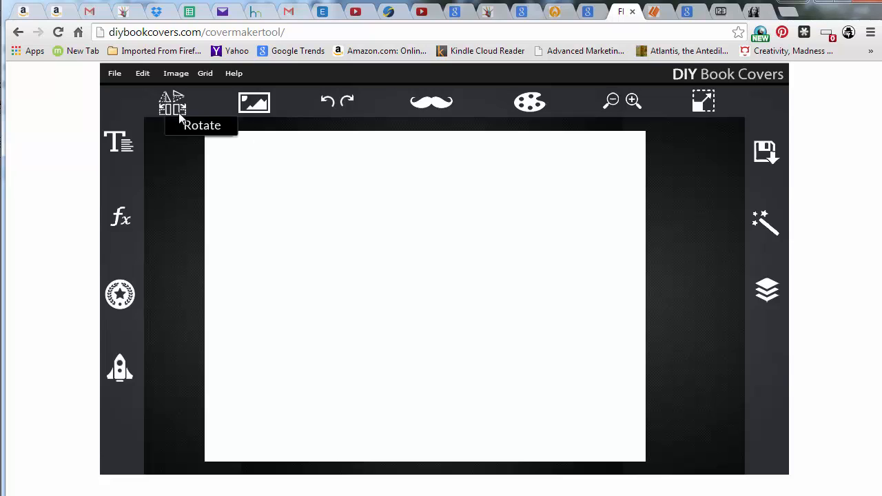
pyautogui.click(253, 107)
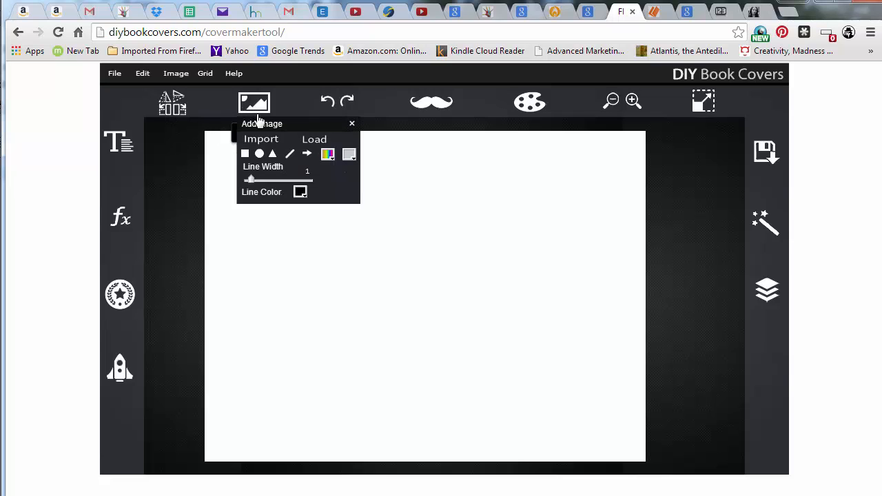
pyautogui.click(231, 229)
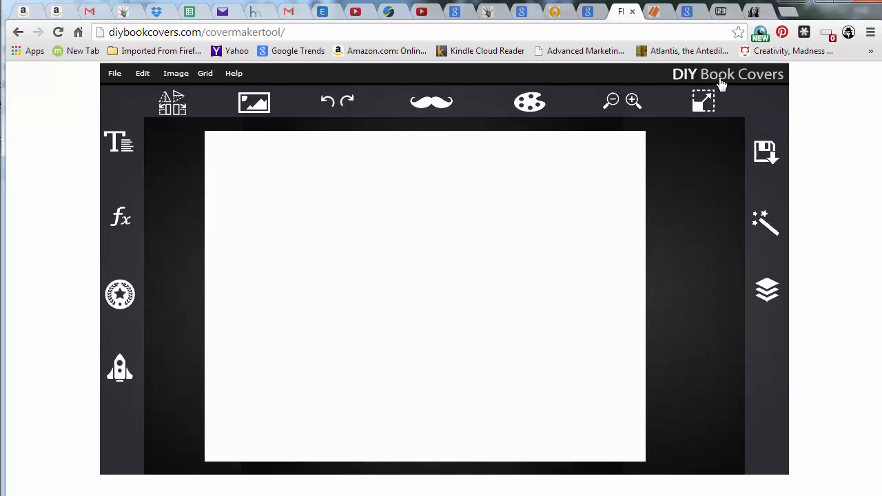
pyautogui.click(702, 104)
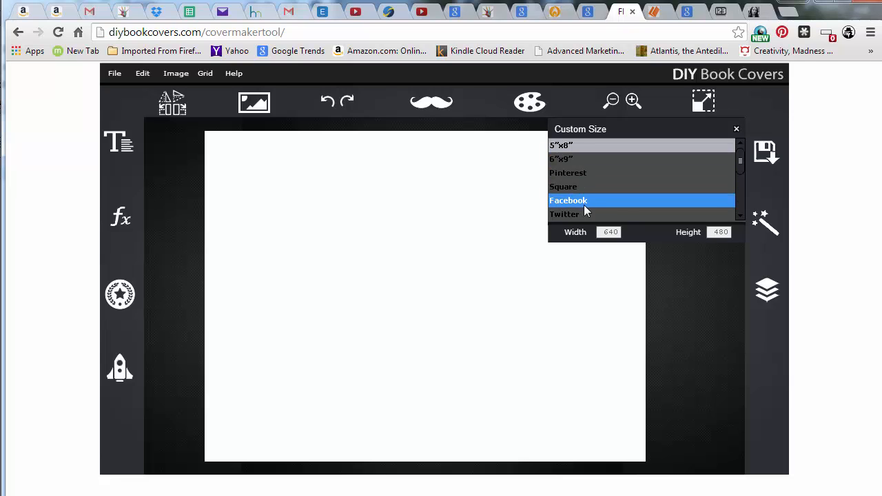
pyautogui.scroll(-1, 584, 204)
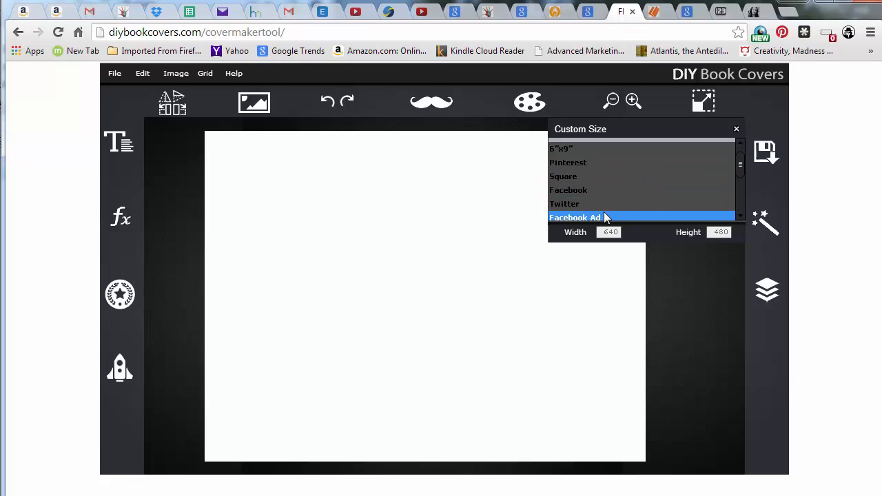
pyautogui.scroll(-1, 604, 211)
pyautogui.scroll(-3, 601, 207)
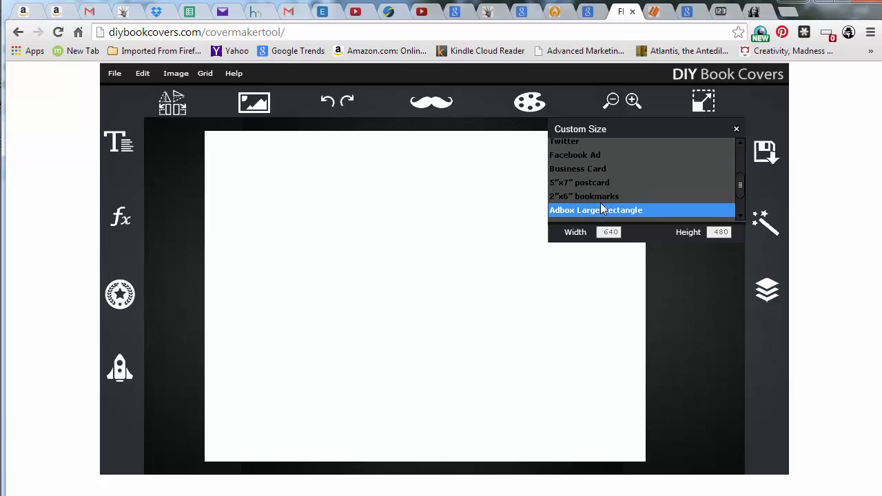
pyautogui.scroll(-3, 603, 203)
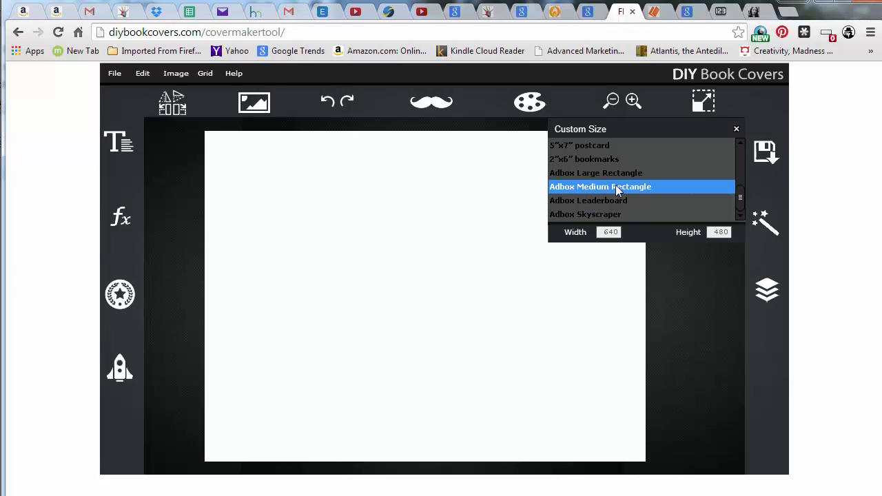
pyautogui.click(622, 174)
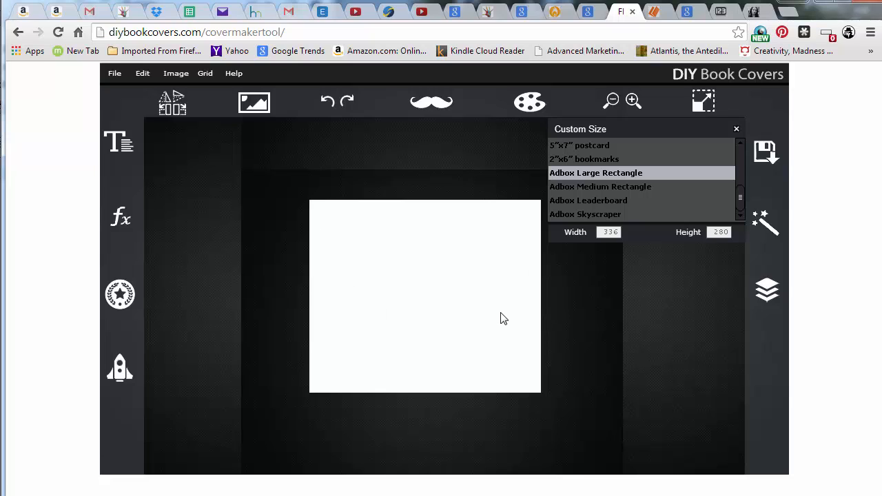
# Import the matt-godlypowers image from the ADS folder onto the canvas
pyautogui.click(254, 105)
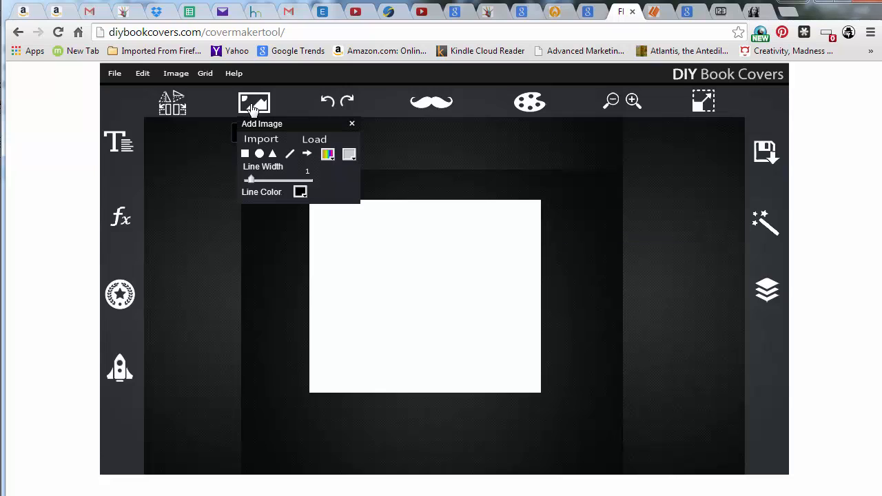
pyautogui.click(262, 140)
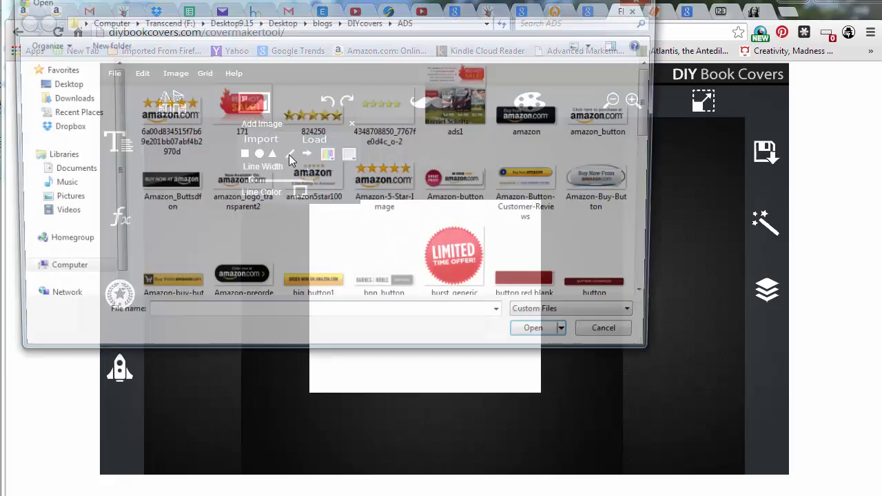
pyautogui.scroll(-10, 571, 222)
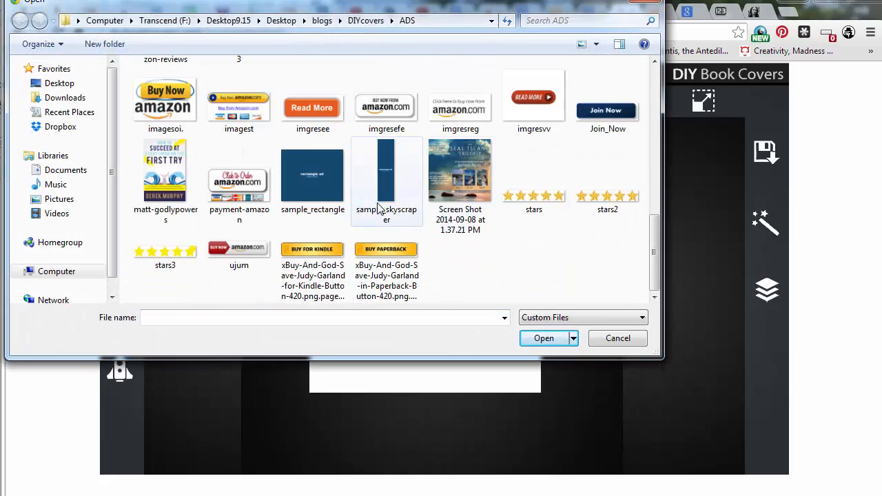
pyautogui.click(160, 177)
pyautogui.click(541, 338)
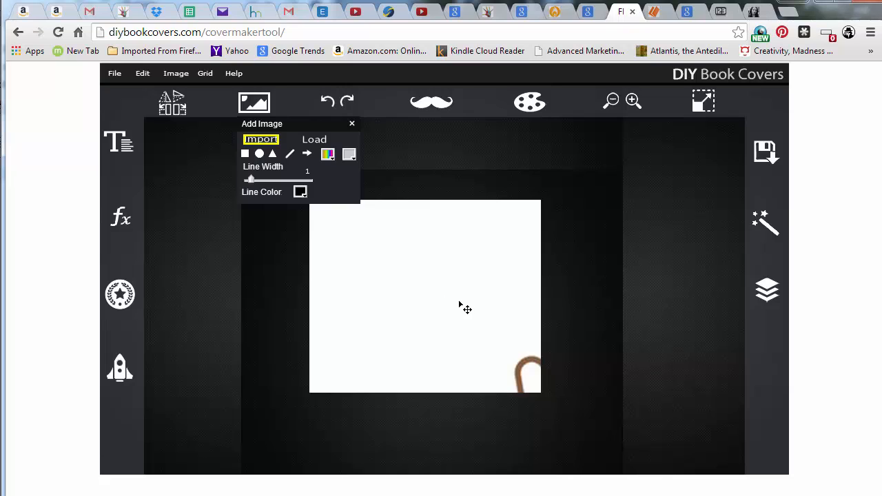
# Move the imported image around the canvas to position it
pyautogui.moveTo(521, 338); pyautogui.dragTo(396, 250)
pyautogui.moveTo(378, 353); pyautogui.dragTo(445, 306)
pyautogui.moveTo(402, 283); pyautogui.dragTo(419, 298)
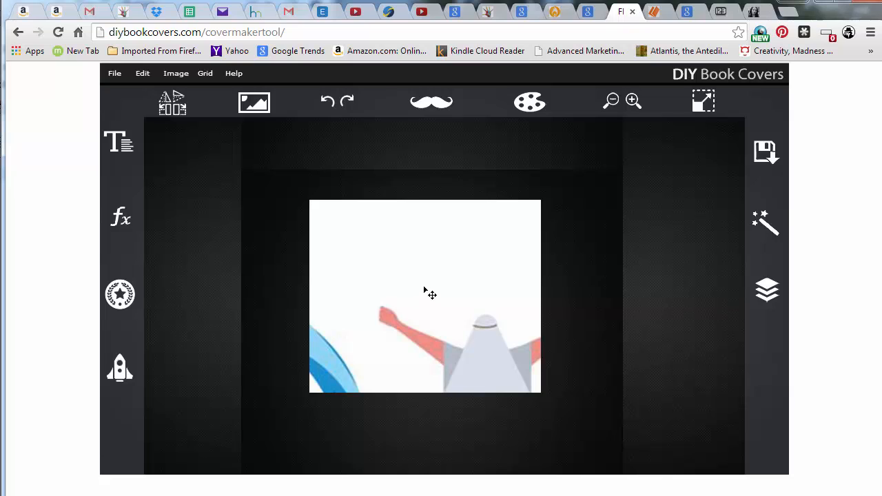
pyautogui.moveTo(392, 272); pyautogui.dragTo(459, 341)
pyautogui.moveTo(347, 223); pyautogui.dragTo(377, 280)
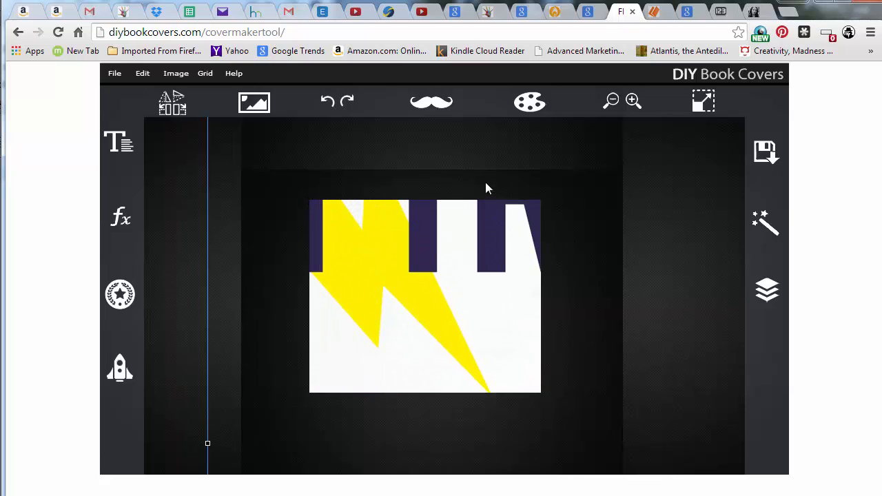
pyautogui.moveTo(417, 315); pyautogui.dragTo(375, 246)
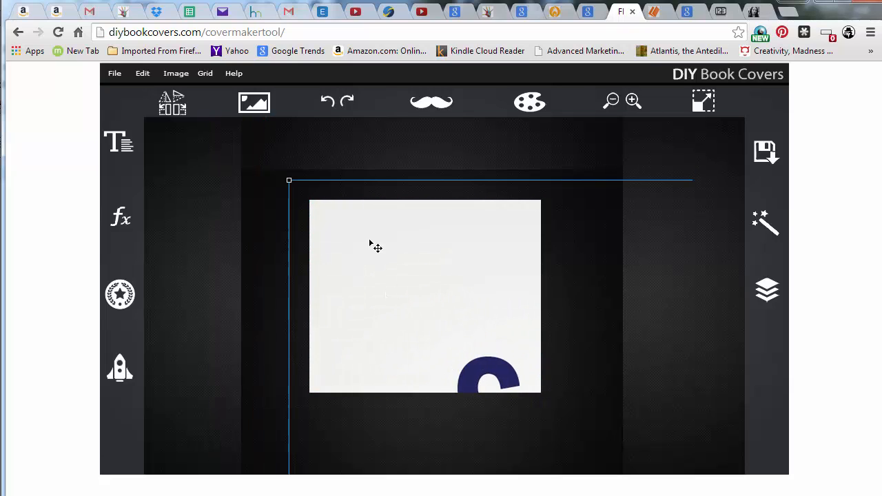
pyautogui.moveTo(431, 349); pyautogui.dragTo(501, 447)
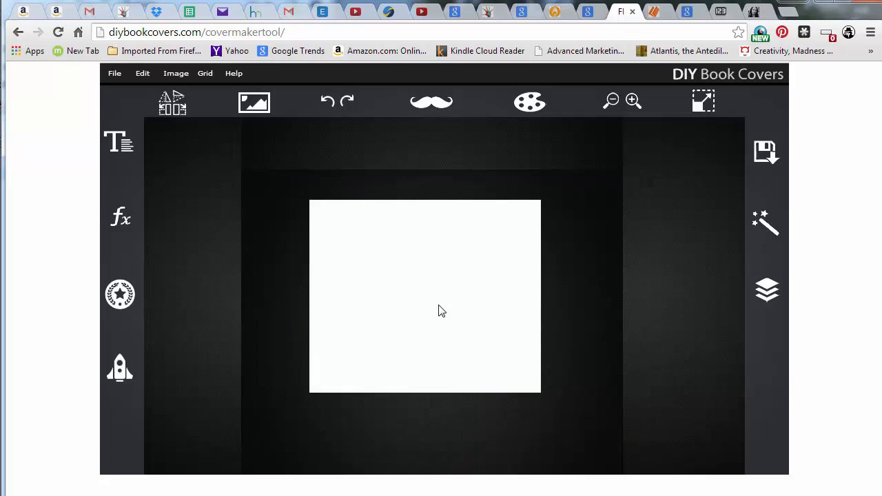
# Select the imported image's layer and drag the book cover image onto the canvas
pyautogui.scroll(-5, 440, 307)
pyautogui.scroll(10, 460, 314)
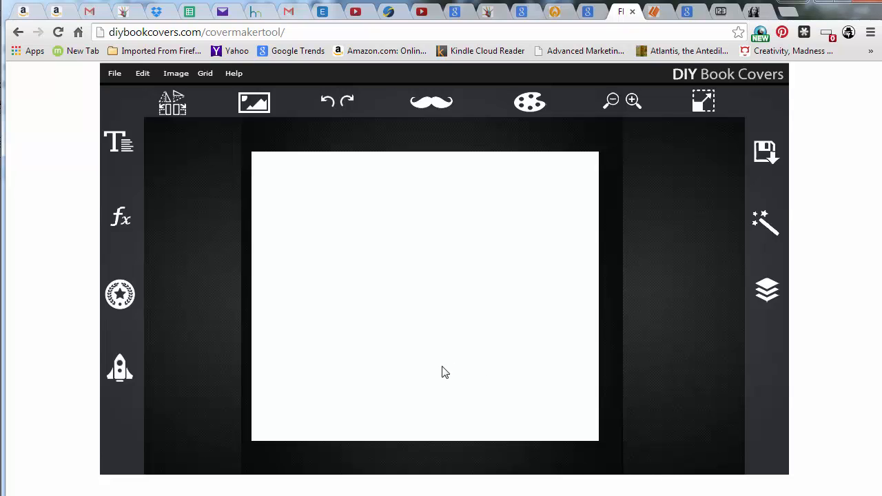
pyautogui.scroll(-2, 279, 188)
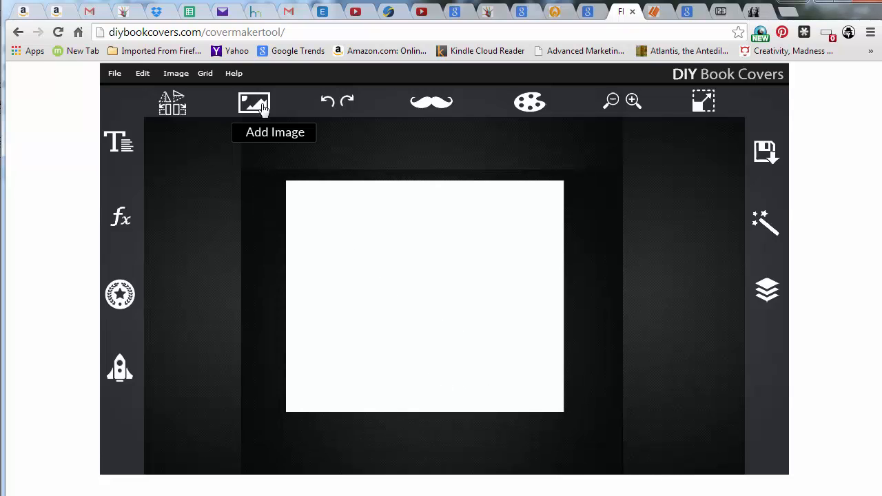
pyautogui.click(764, 291)
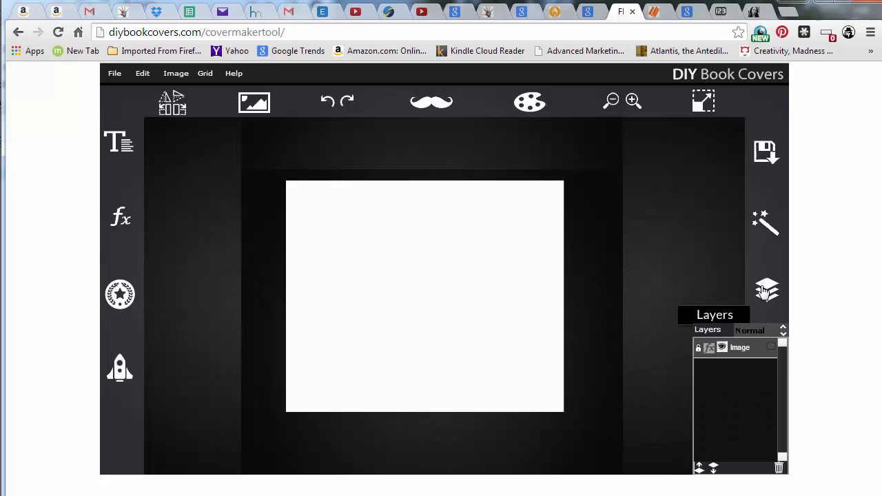
pyautogui.click(737, 349)
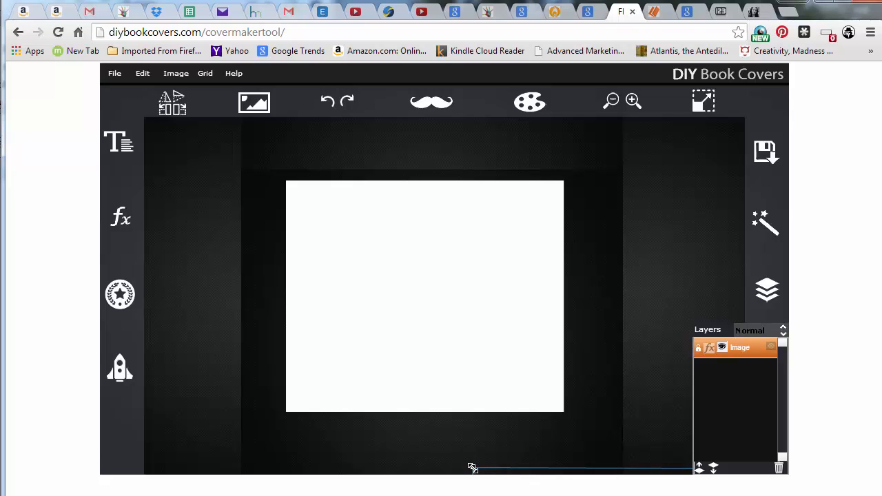
pyautogui.moveTo(472, 468); pyautogui.dragTo(281, 190)
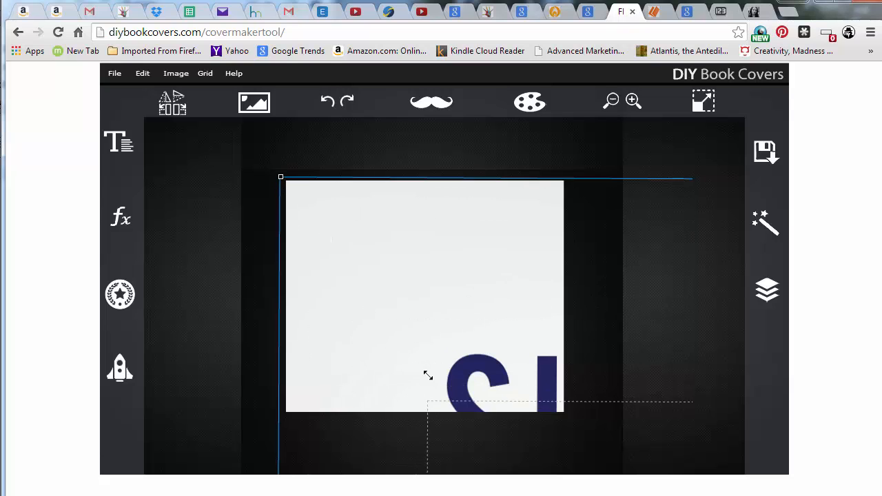
# Resize and reposition the book cover so it fills the left side of the canvas
pyautogui.moveTo(428, 376); pyautogui.dragTo(379, 366)
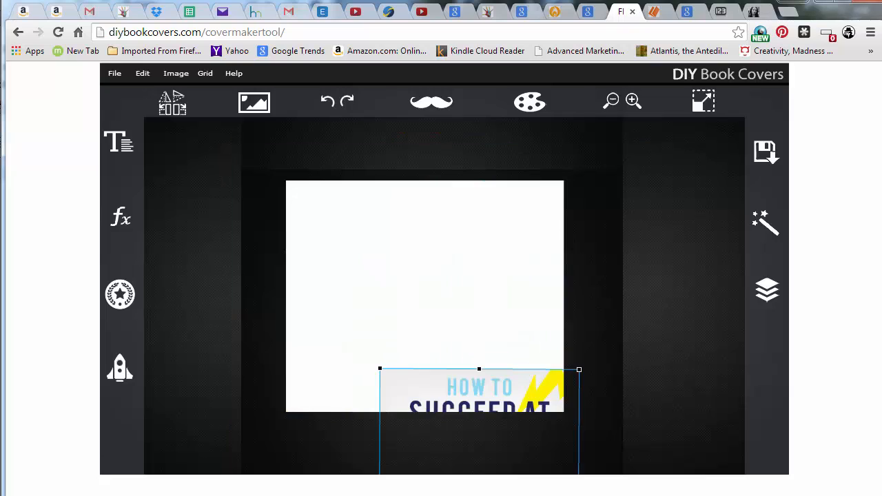
pyautogui.moveTo(438, 391); pyautogui.dragTo(354, 226)
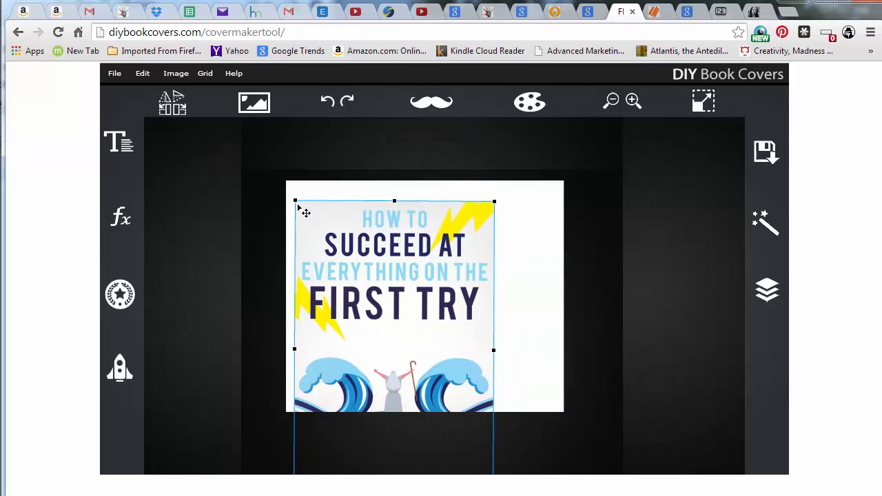
pyautogui.moveTo(304, 212); pyautogui.dragTo(354, 292)
pyautogui.moveTo(406, 347); pyautogui.dragTo(361, 272)
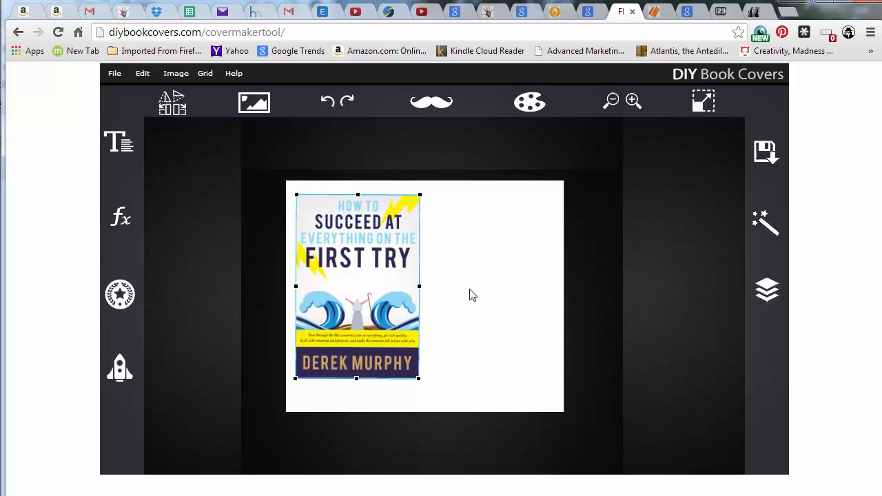
pyautogui.click(443, 249)
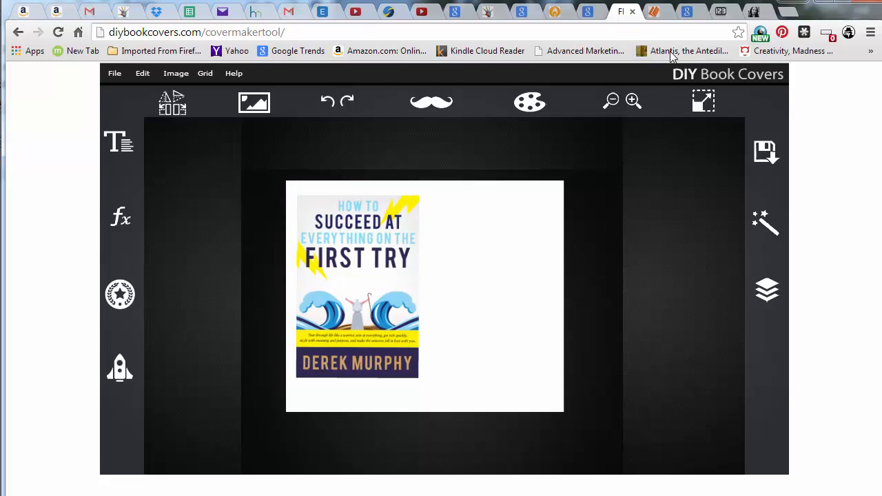
# Switch to the Creativindie free online 3D book cover generator page in another tab
pyautogui.click(754, 19)
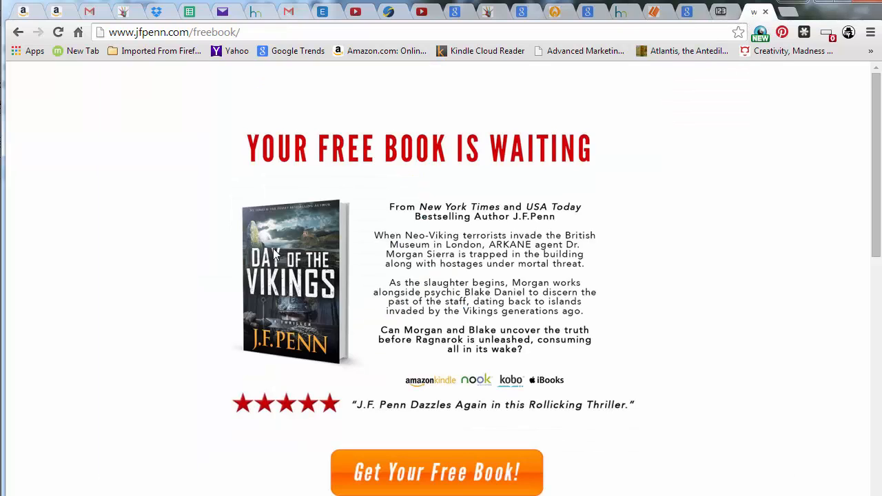
pyautogui.click(685, 13)
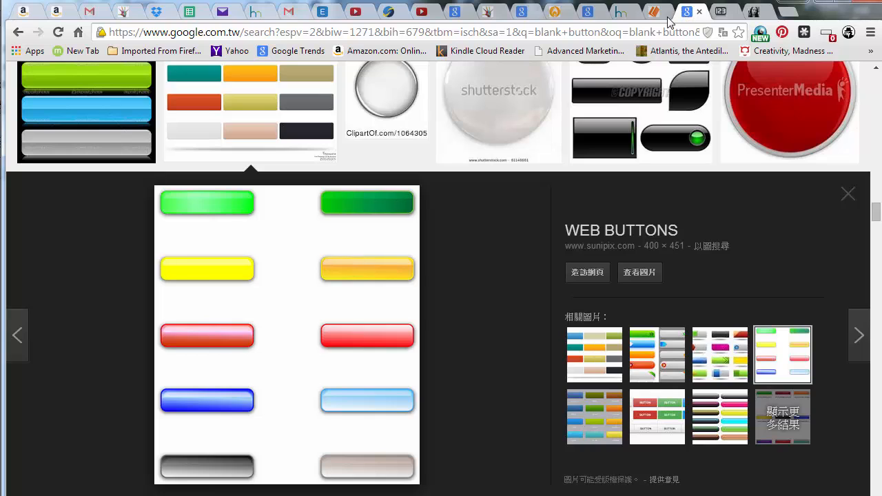
pyautogui.click(663, 19)
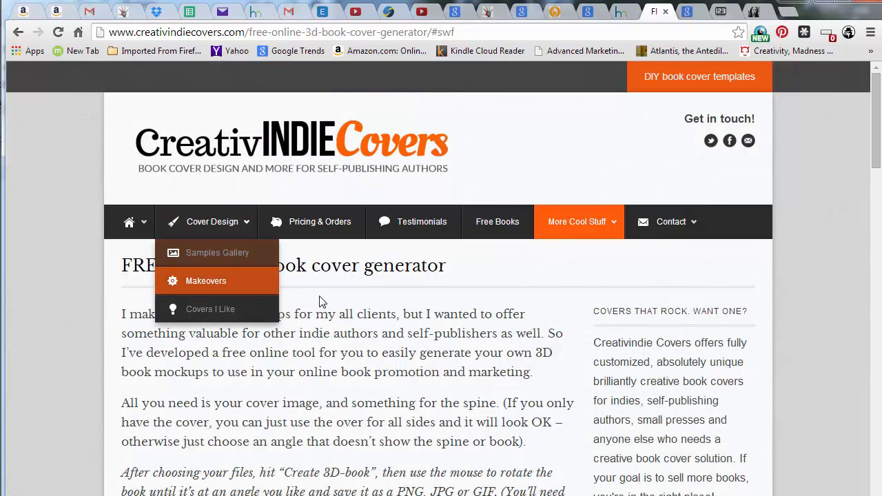
pyautogui.scroll(-5, 355, 283)
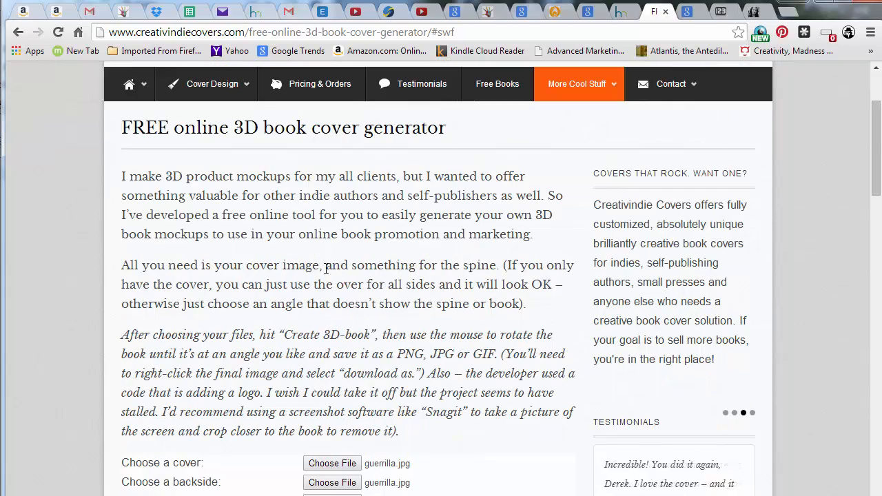
# Choose matt-godlypowers.jpg from the ADS folder as the cover file
pyautogui.click(332, 257)
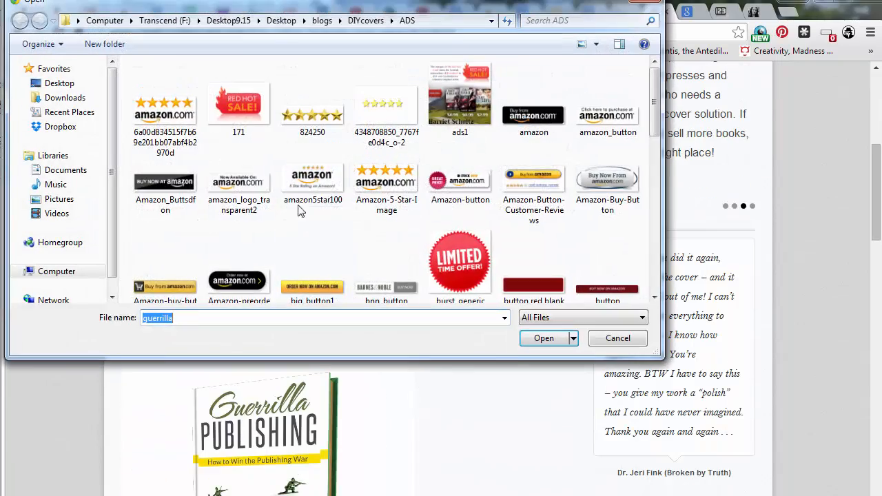
pyautogui.click(307, 196)
pyautogui.scroll(-5, 401, 220)
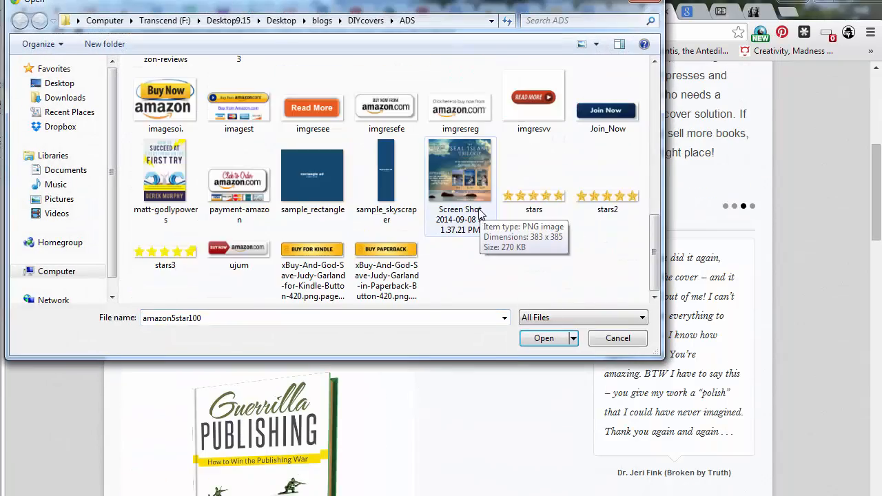
pyautogui.click(178, 175)
pyautogui.click(550, 348)
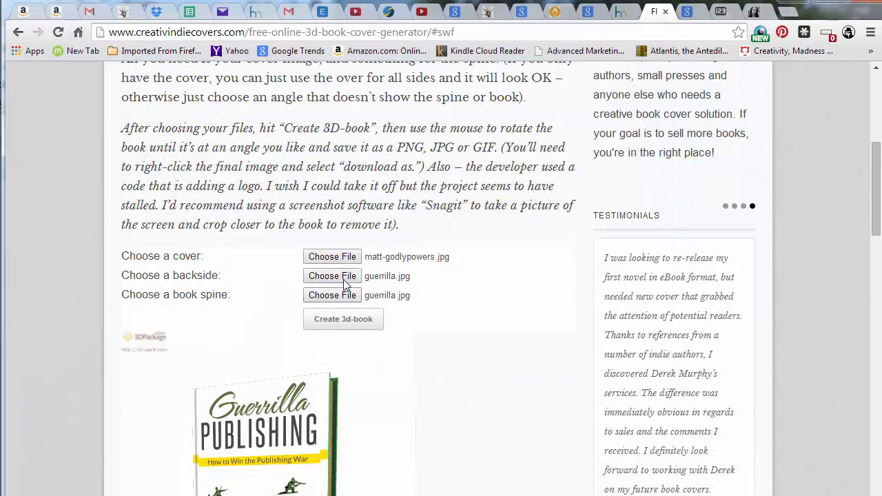
# Choose matt-godlypowers.jpg from the ADS folder as the backside file
pyautogui.click(348, 276)
pyautogui.click(189, 258)
pyautogui.scroll(-5, 220, 243)
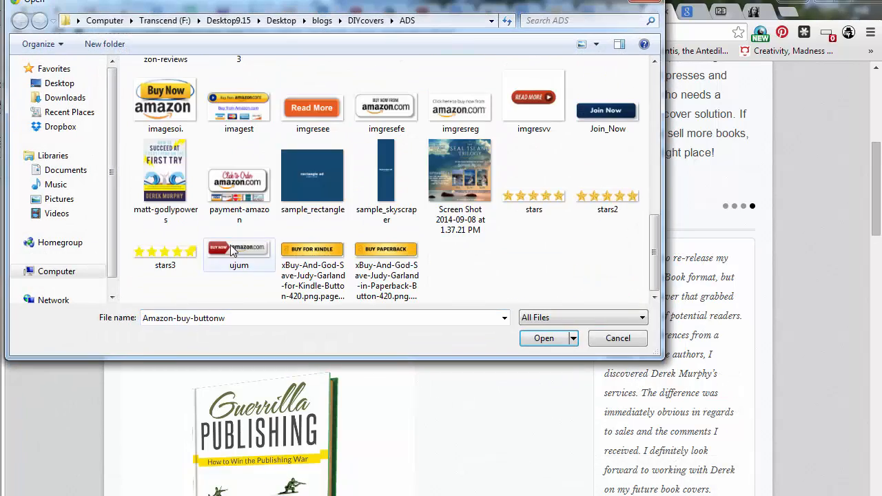
pyautogui.click(173, 181)
pyautogui.click(546, 337)
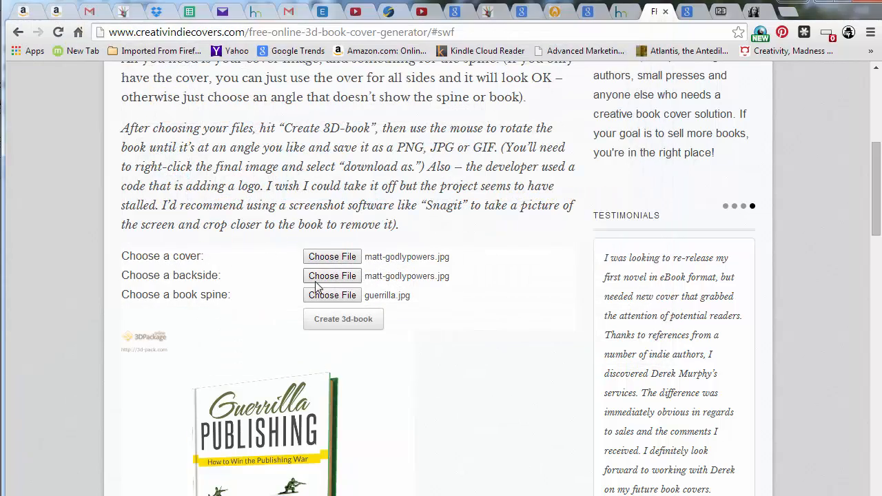
# Choose matt-godlypowers.jpg as the book spine file and create the 3D book
pyautogui.click(332, 294)
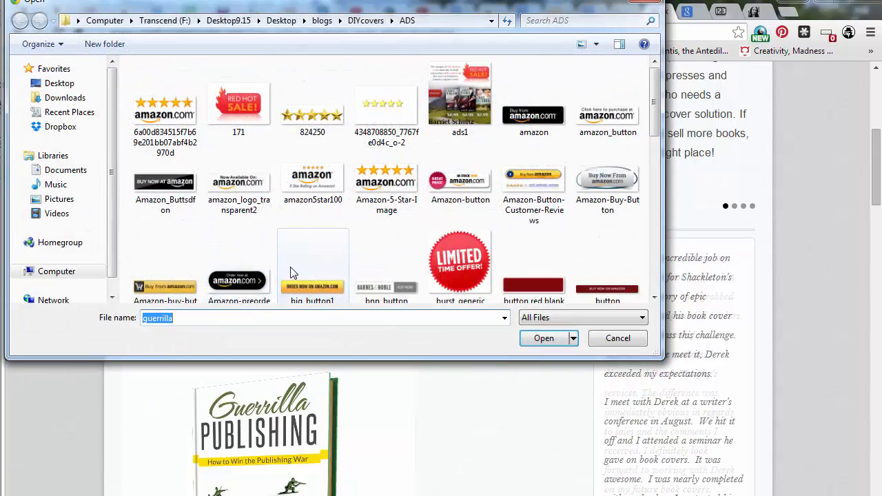
pyautogui.scroll(-5, 292, 273)
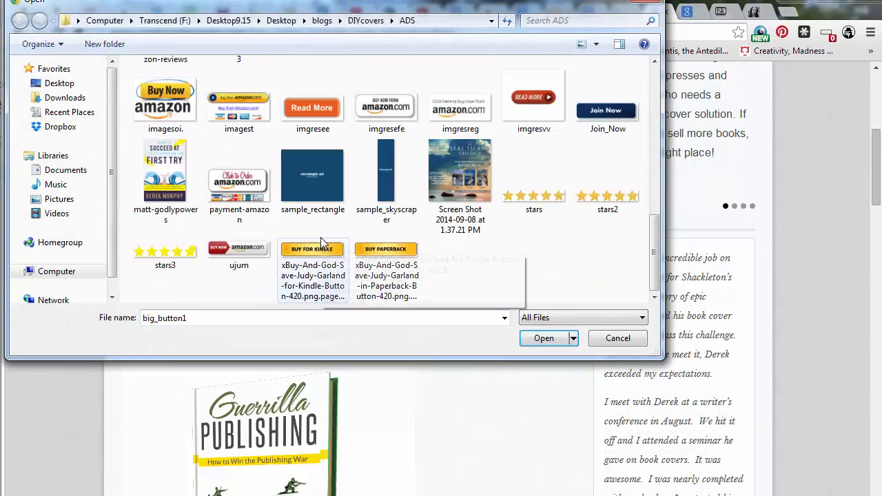
pyautogui.click(543, 338)
pyautogui.click(343, 328)
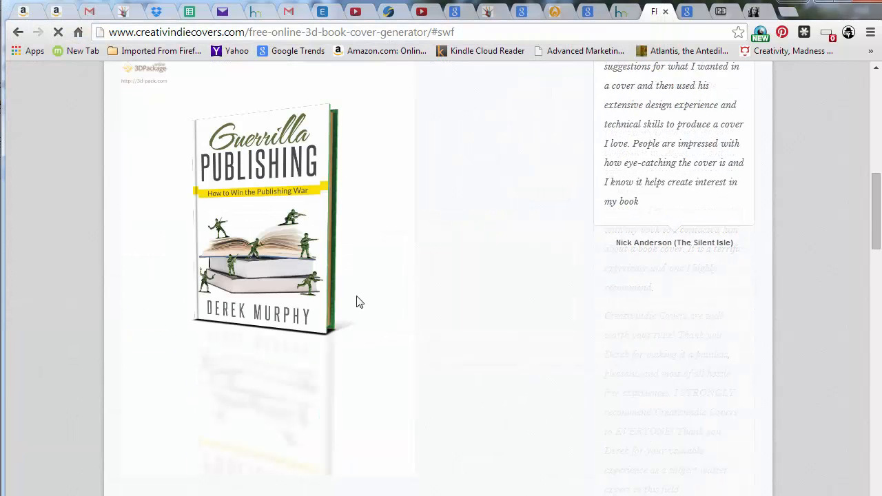
# Scroll through the generator page to view the 3D book mockup area
pyautogui.scroll(2, 334, 262)
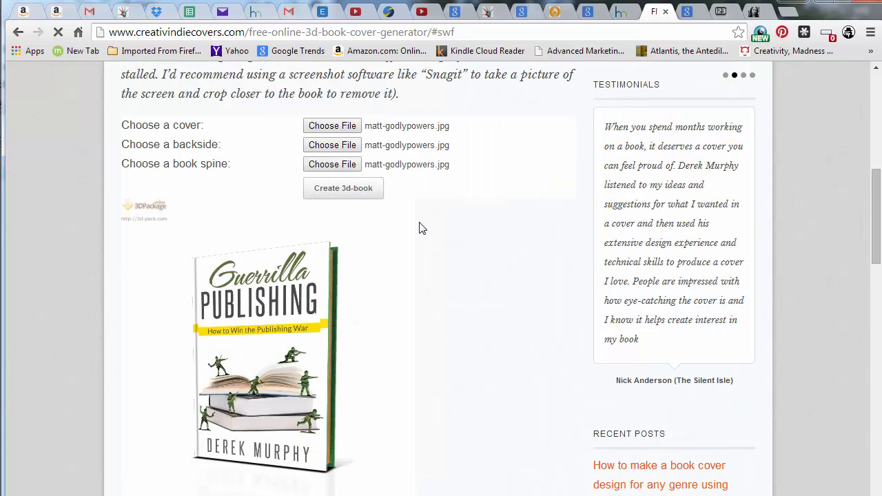
pyautogui.scroll(-6, 402, 205)
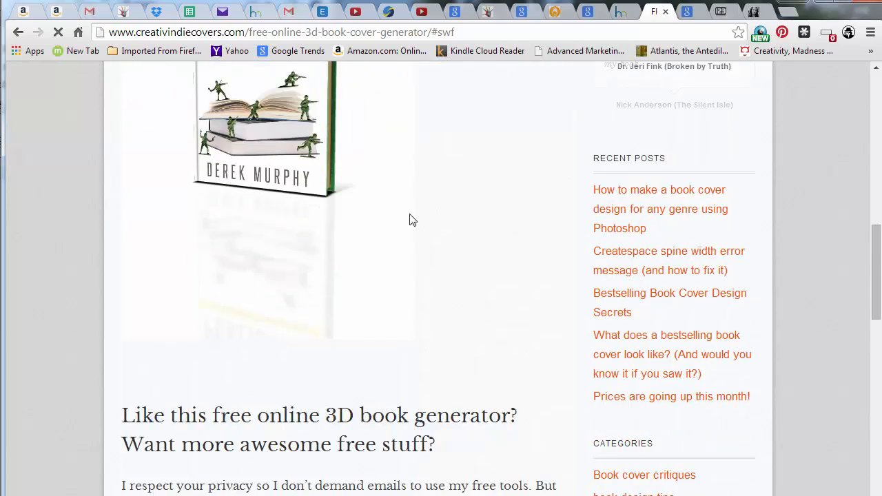
pyautogui.scroll(-3, 403, 198)
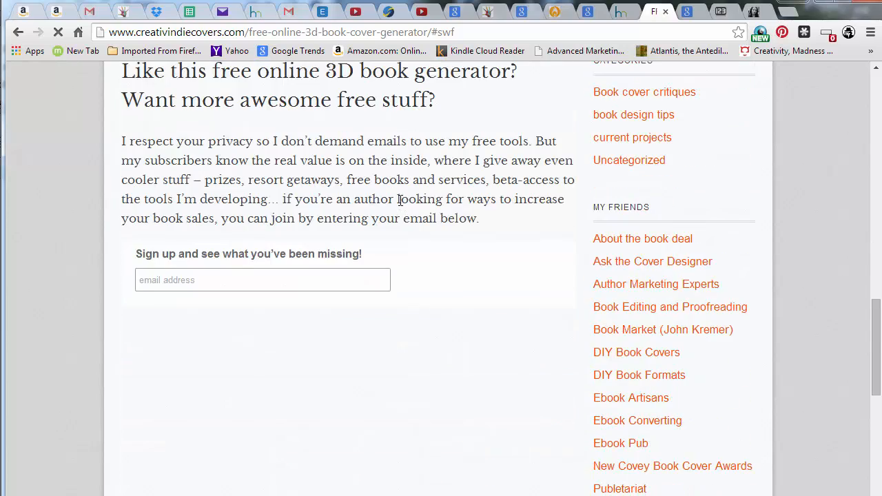
pyautogui.scroll(-3, 407, 213)
pyautogui.scroll(8, 413, 214)
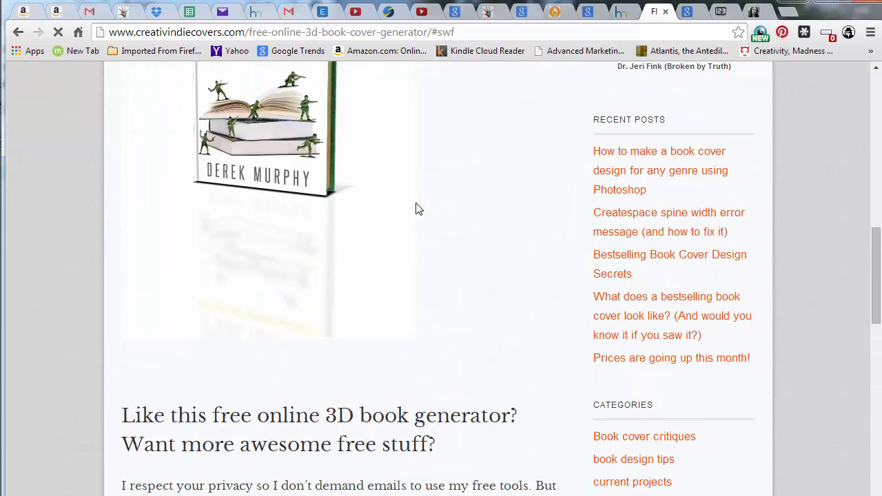
pyautogui.scroll(2, 418, 209)
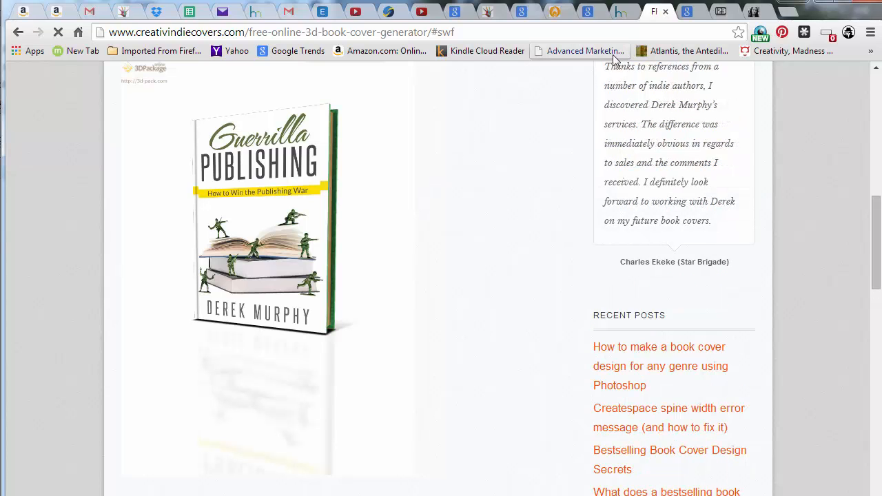
# Return to the DIY Book Covers maker and draw a rectangle in the canvas's lower right area
pyautogui.click(622, 12)
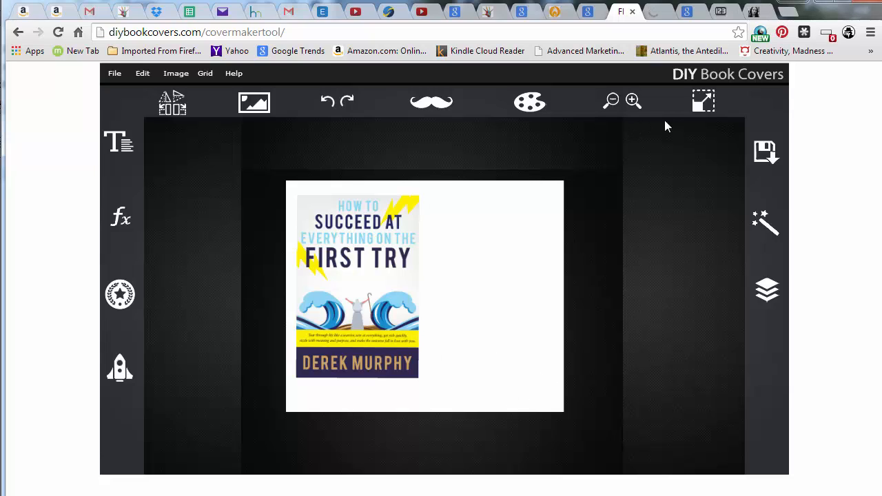
pyautogui.click(259, 104)
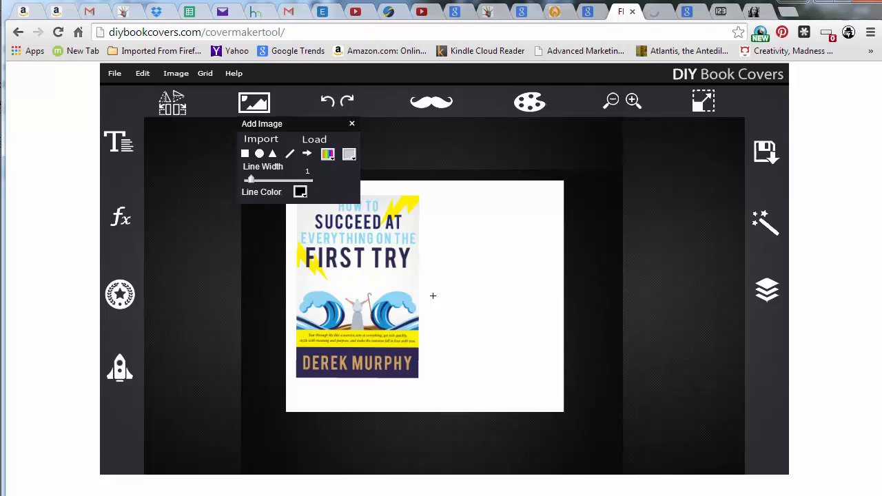
pyautogui.moveTo(445, 340); pyautogui.dragTo(510, 363)
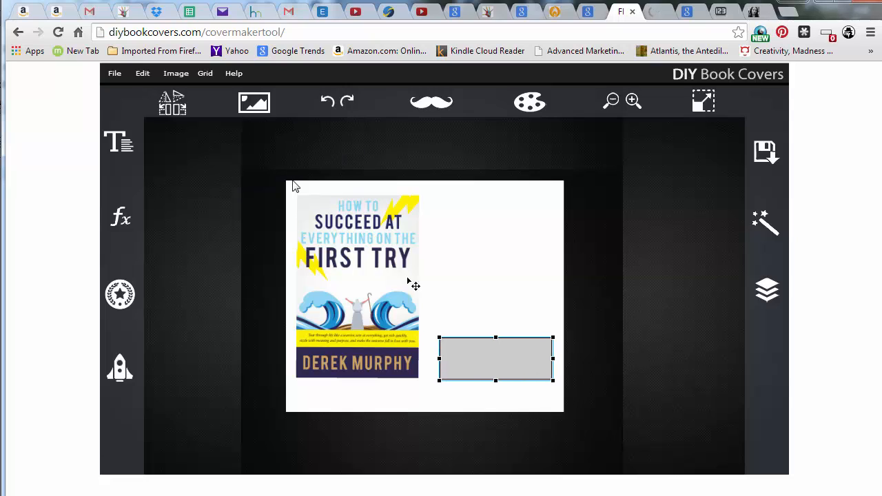
# Fill the rectangle with a linear gradient, after trying a radial gradient and a light red solid fill
pyautogui.click(254, 103)
pyautogui.click(328, 156)
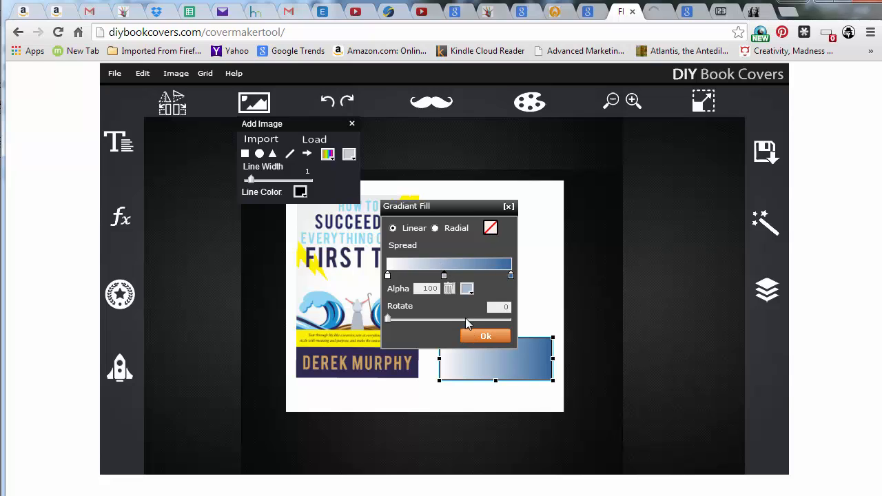
pyautogui.click(435, 229)
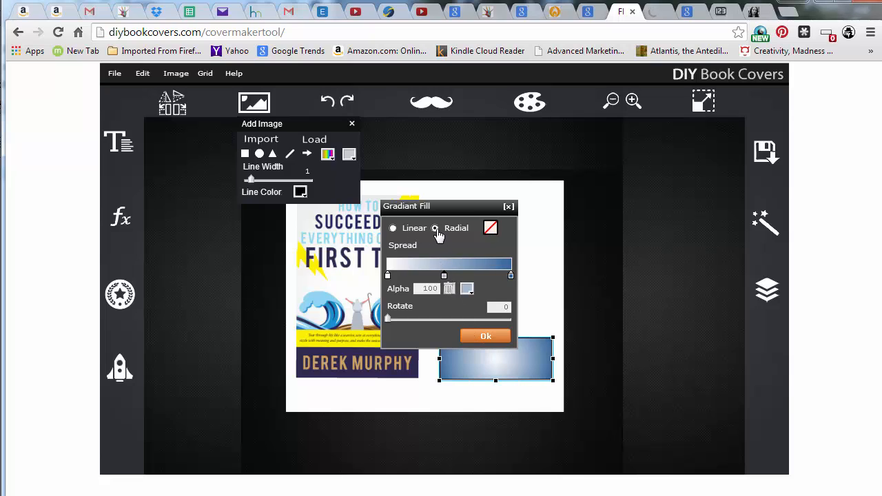
pyautogui.click(392, 228)
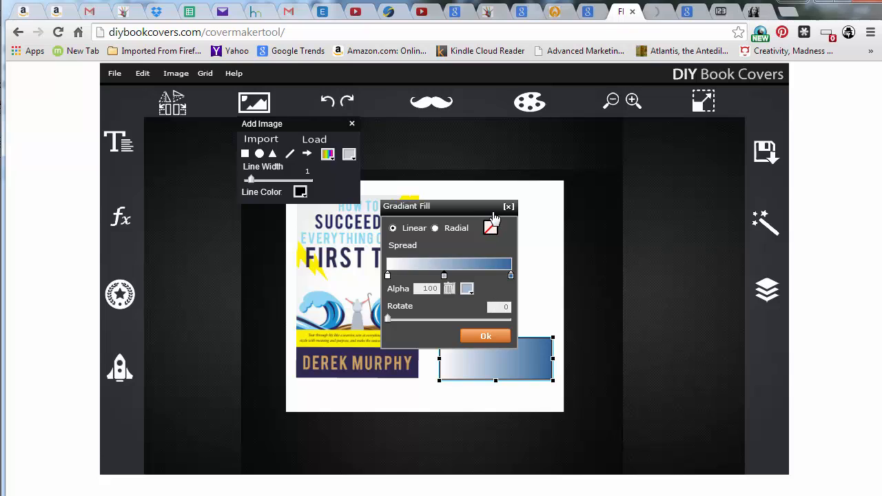
pyautogui.click(349, 155)
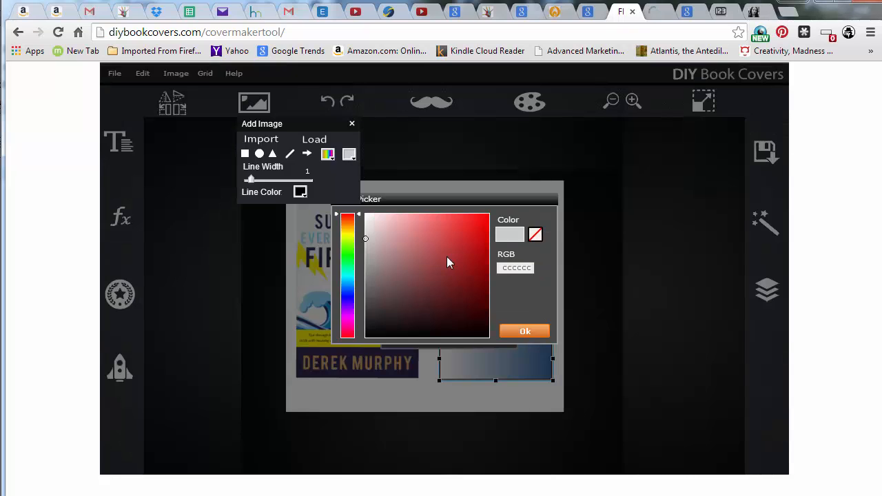
pyautogui.moveTo(447, 257); pyautogui.dragTo(434, 193)
pyautogui.click(523, 332)
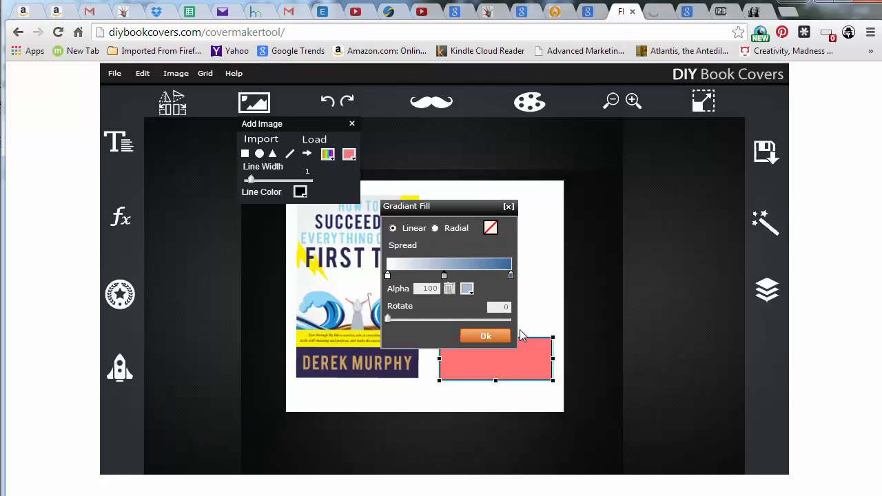
pyautogui.click(494, 335)
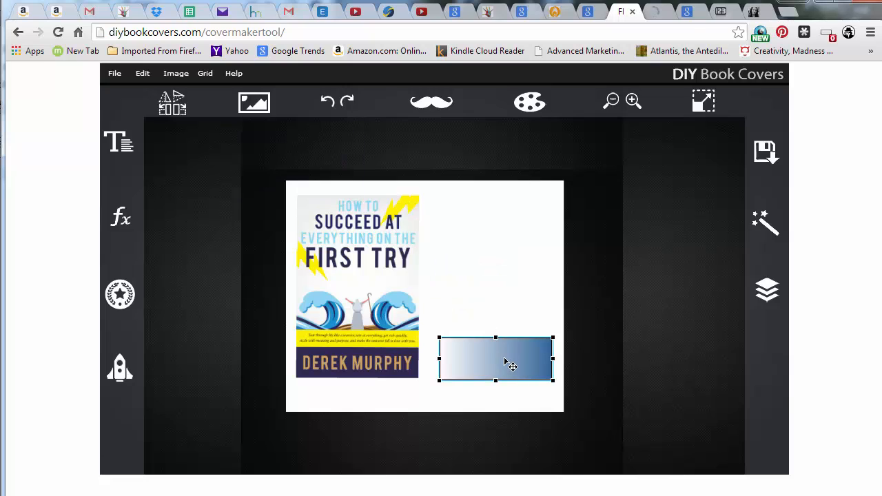
# Try to adjust the rectangle's linear gradient stops and colours so it fades from white
pyautogui.click(256, 105)
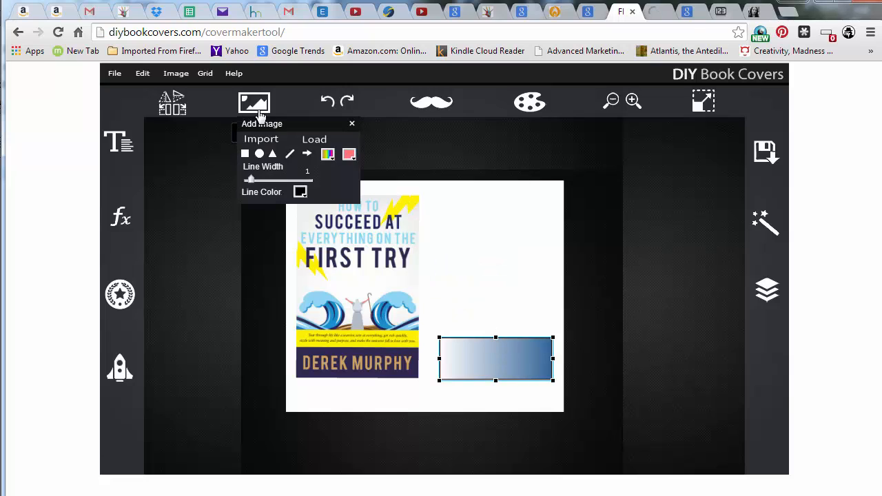
pyautogui.click(329, 155)
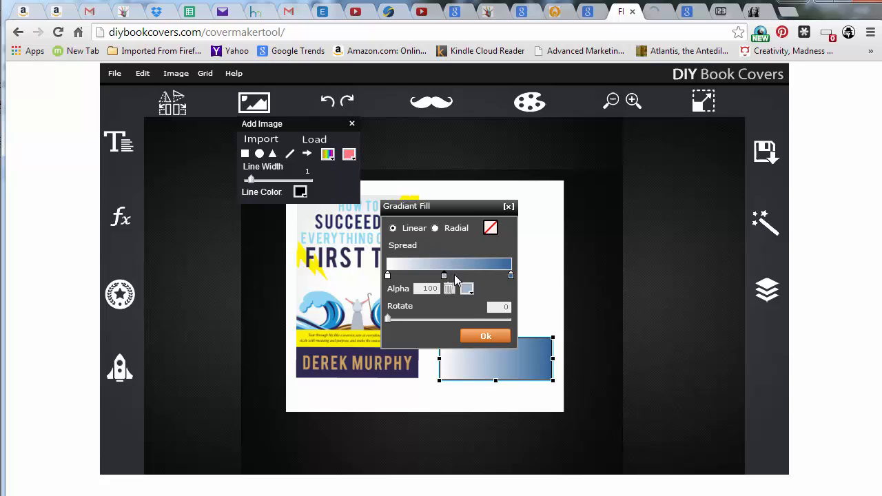
pyautogui.click(510, 276)
pyautogui.moveTo(444, 276)
pyautogui.mouseDown()
pyautogui.moveTo(496, 276)
pyautogui.moveTo(331, 173)
pyautogui.mouseUp()
pyautogui.doubleClick(511, 276)
pyautogui.click(522, 332)
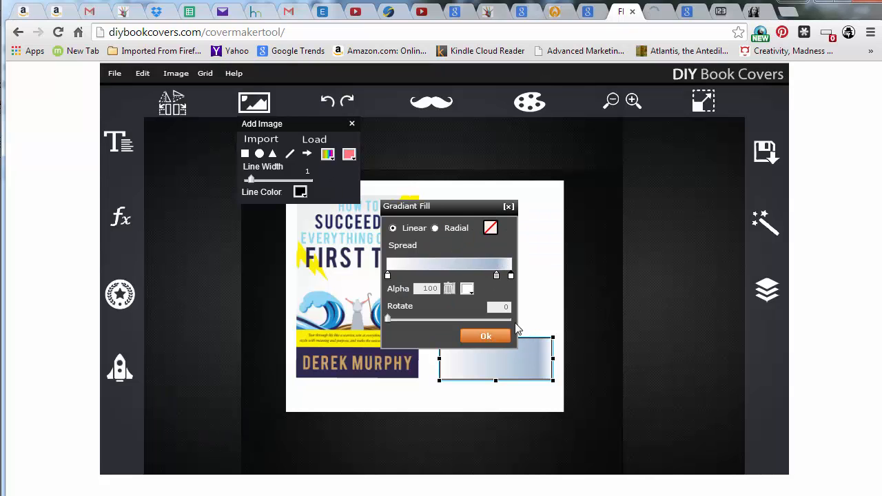
pyautogui.click(467, 292)
pyautogui.moveTo(465, 290); pyautogui.dragTo(342, 212)
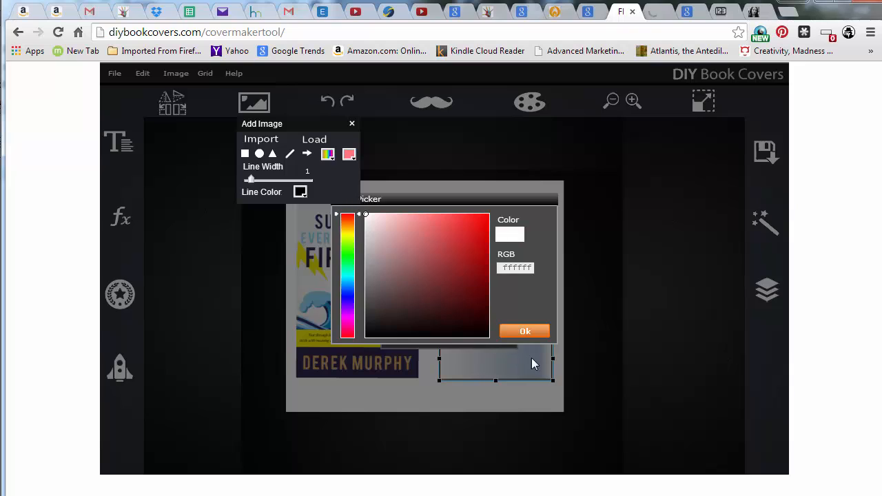
pyautogui.click(522, 330)
pyautogui.click(449, 290)
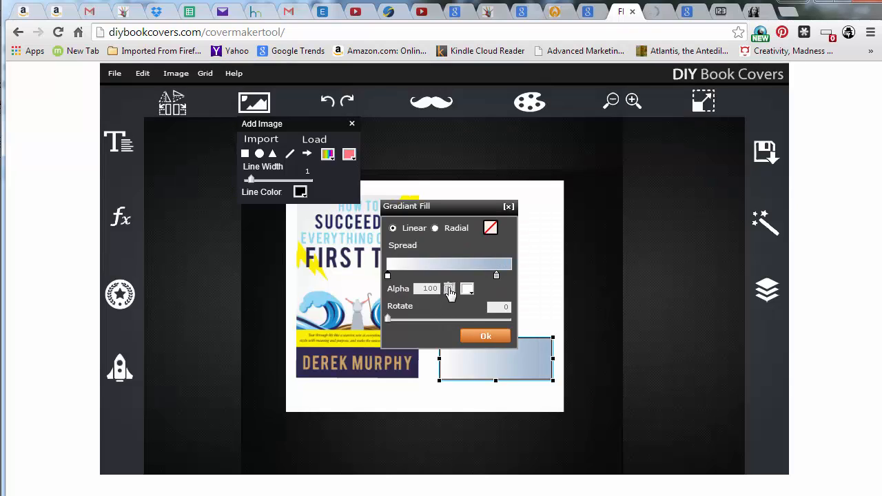
pyautogui.moveTo(389, 316)
pyautogui.mouseDown()
pyautogui.moveTo(475, 319)
pyautogui.moveTo(444, 330)
pyautogui.moveTo(389, 331)
pyautogui.mouseUp()
pyautogui.click(509, 207)
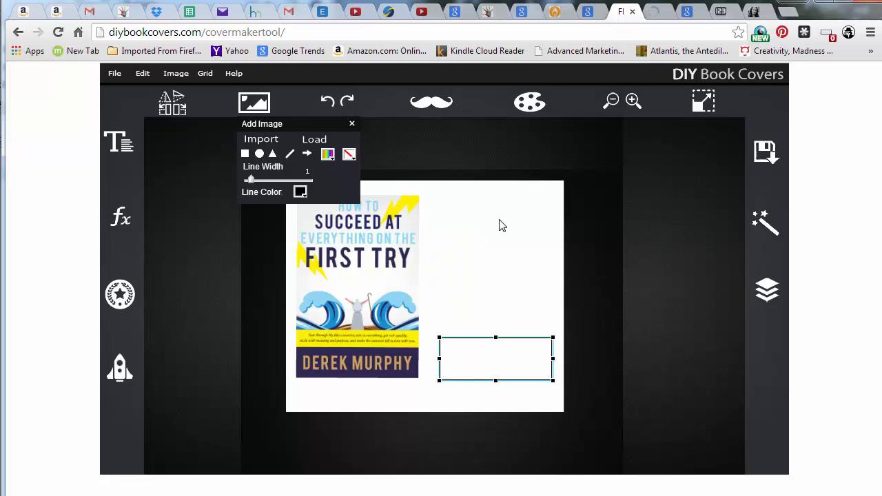
# Fill the rectangle with a solid light red colour
pyautogui.click(349, 156)
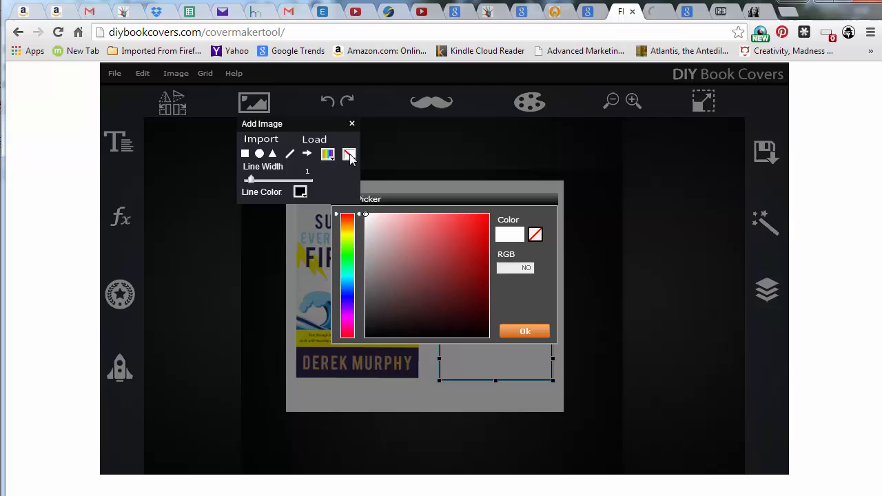
pyautogui.click(419, 246)
pyautogui.click(524, 330)
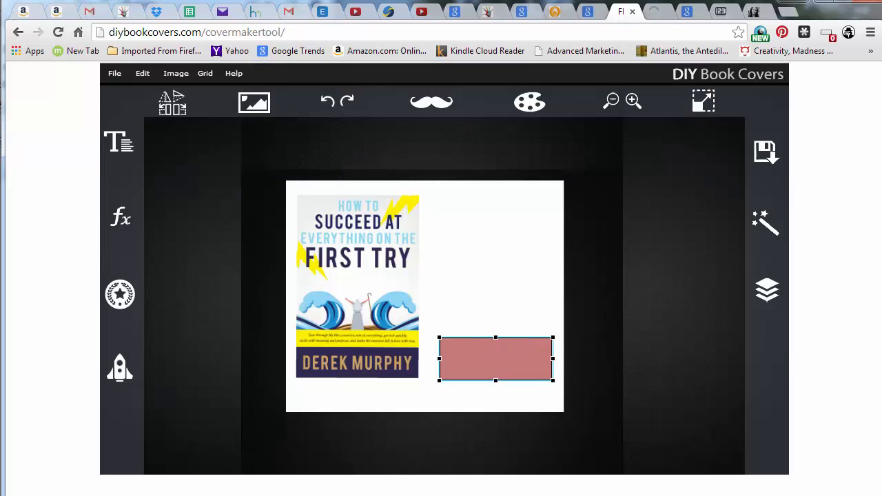
# Add a text box reading LEARN MORE and move it up on the canvas
pyautogui.click(119, 142)
pyautogui.click(178, 142)
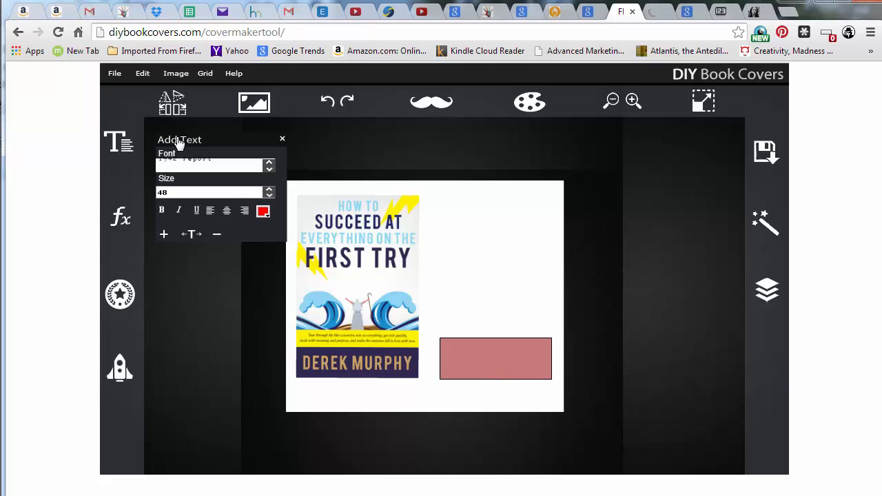
pyautogui.click(455, 279)
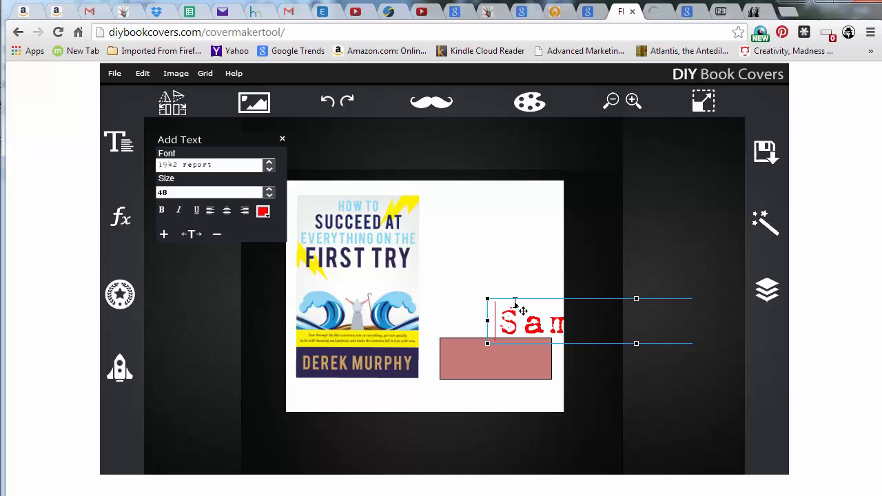
pyautogui.click(474, 292)
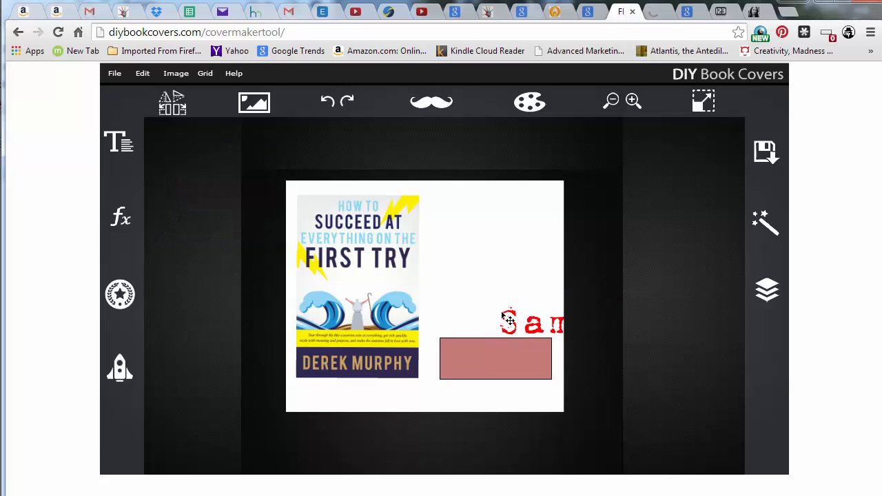
pyautogui.moveTo(508, 320); pyautogui.dragTo(448, 268)
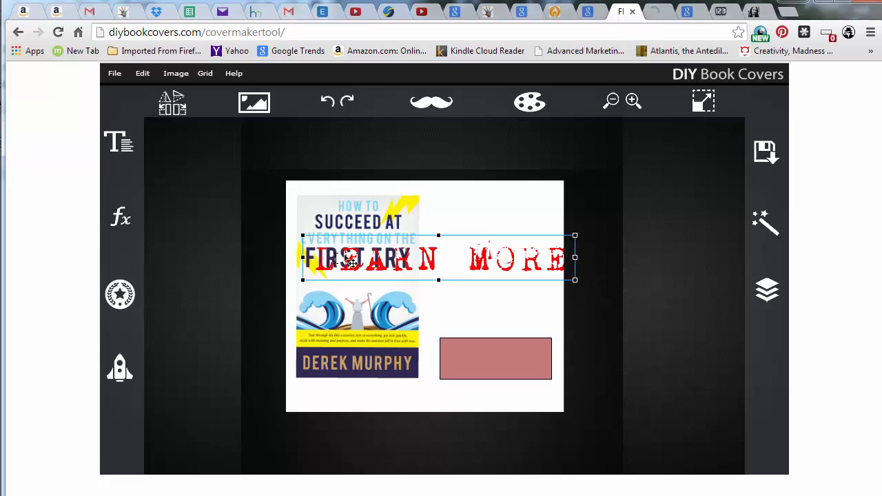
# Change the LEARN MORE text font to Accidental Presidency and reposition it
pyautogui.click(120, 145)
pyautogui.click(271, 169)
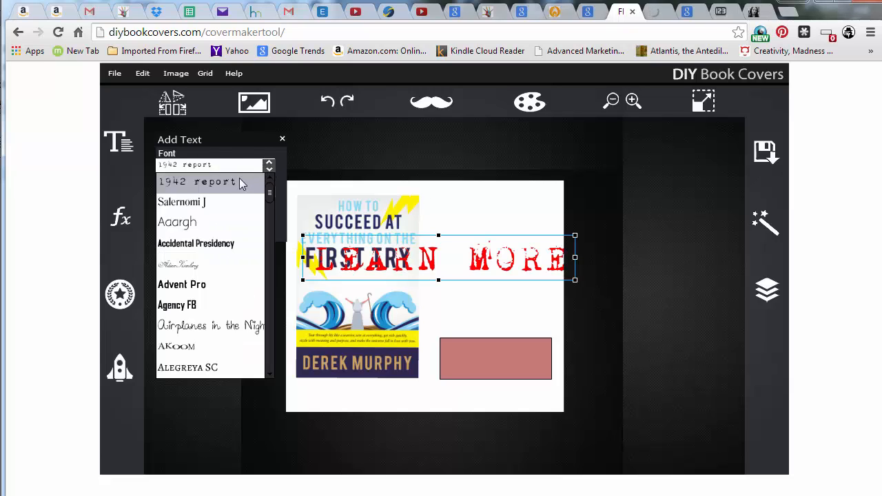
pyautogui.click(210, 245)
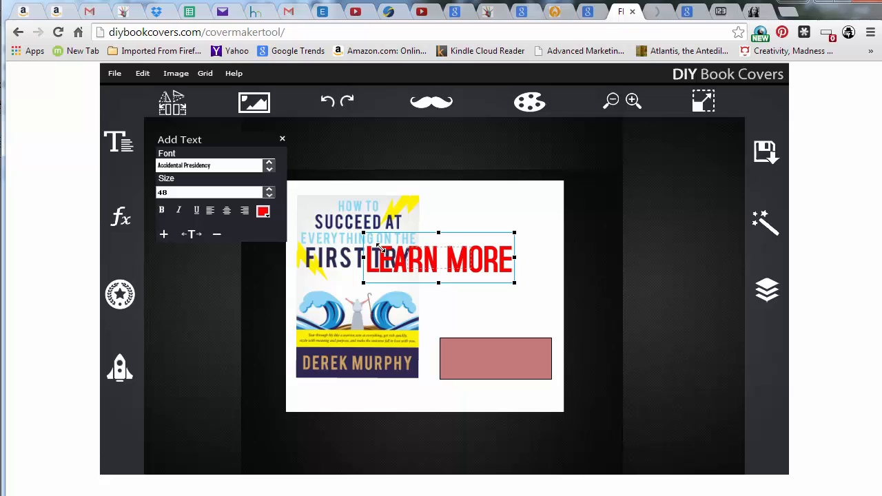
pyautogui.moveTo(379, 249); pyautogui.dragTo(393, 256)
pyautogui.doubleClick(441, 253)
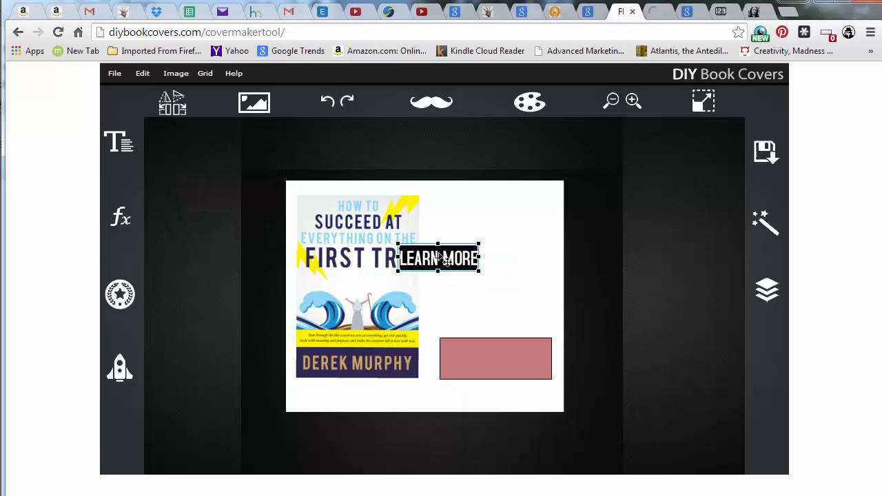
# Set the LEARN MORE text colour to white
pyautogui.click(119, 142)
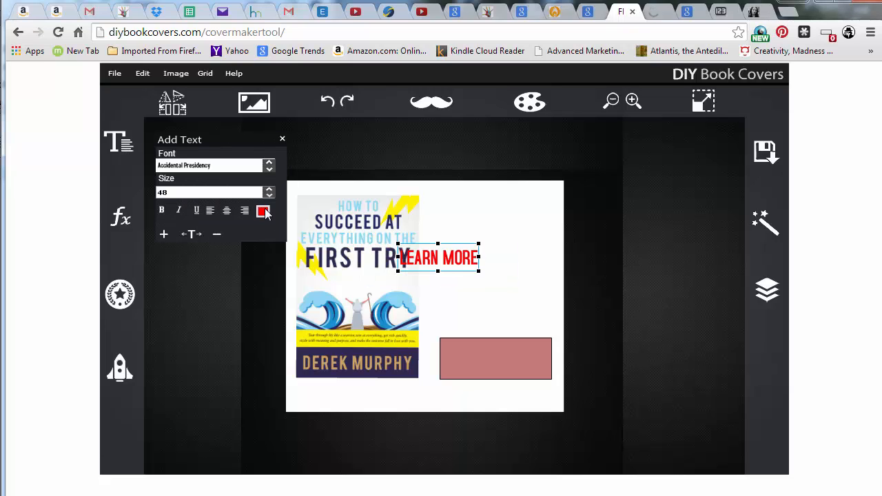
pyautogui.click(265, 209)
pyautogui.moveTo(405, 309); pyautogui.dragTo(343, 214)
pyautogui.click(528, 334)
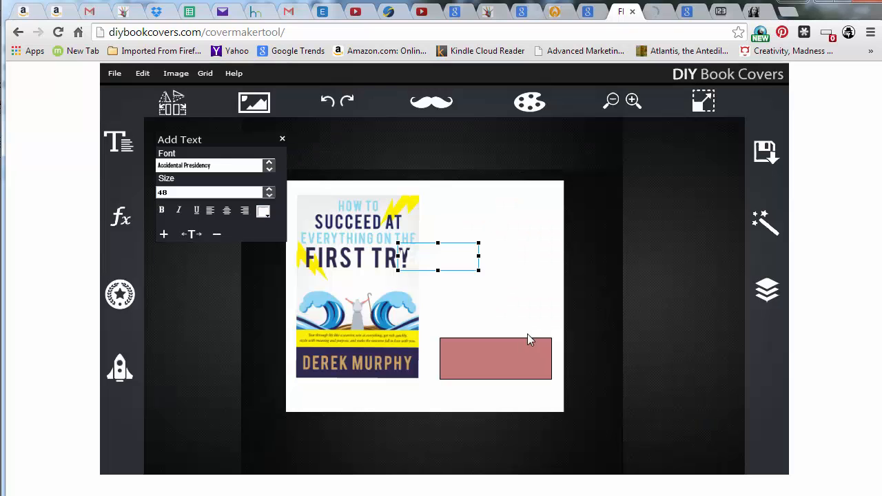
# Move the LEARN MORE text onto the red rectangle and widen its letter spacing three steps
pyautogui.moveTo(400, 252); pyautogui.dragTo(522, 357)
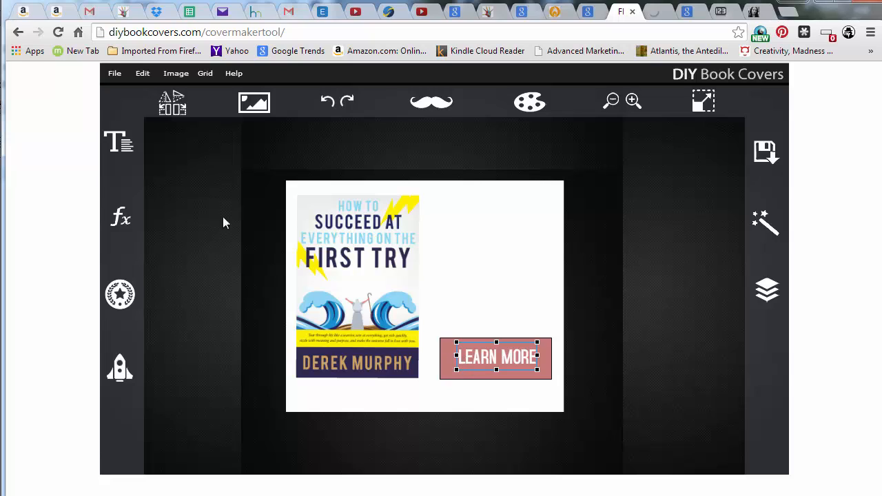
pyautogui.click(120, 141)
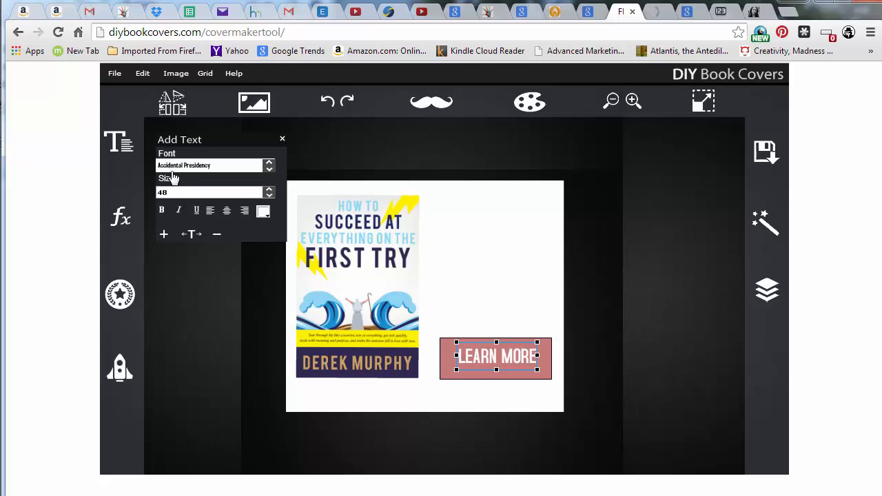
pyautogui.click(167, 234)
pyautogui.click(166, 235)
pyautogui.click(167, 235)
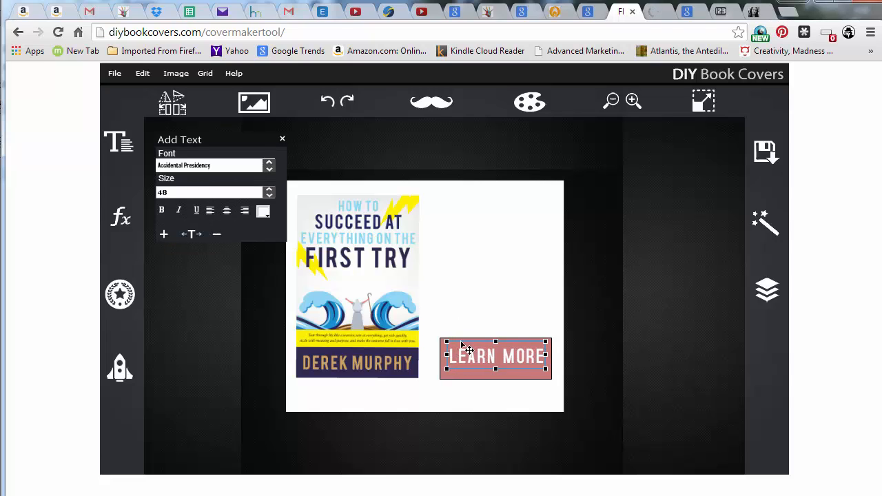
pyautogui.click(502, 368)
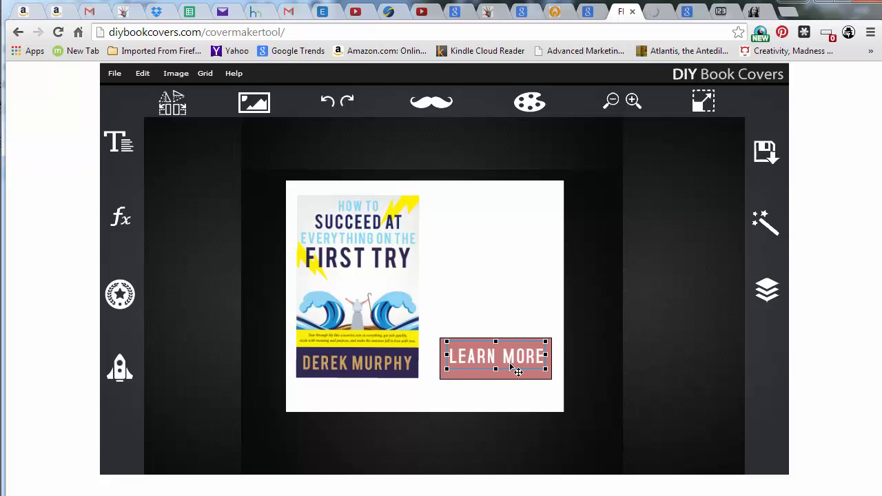
pyautogui.click(579, 363)
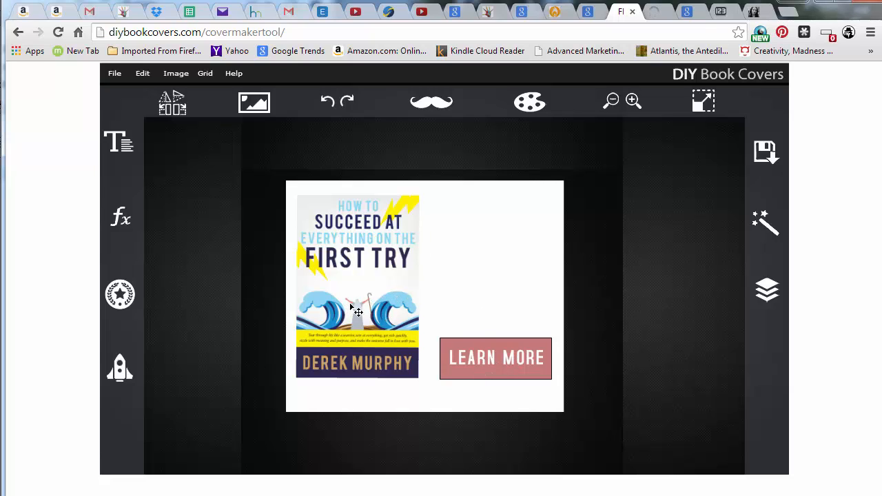
# Delete the LEARN MORE text and the red rectangle from the canvas
pyautogui.click(482, 364)
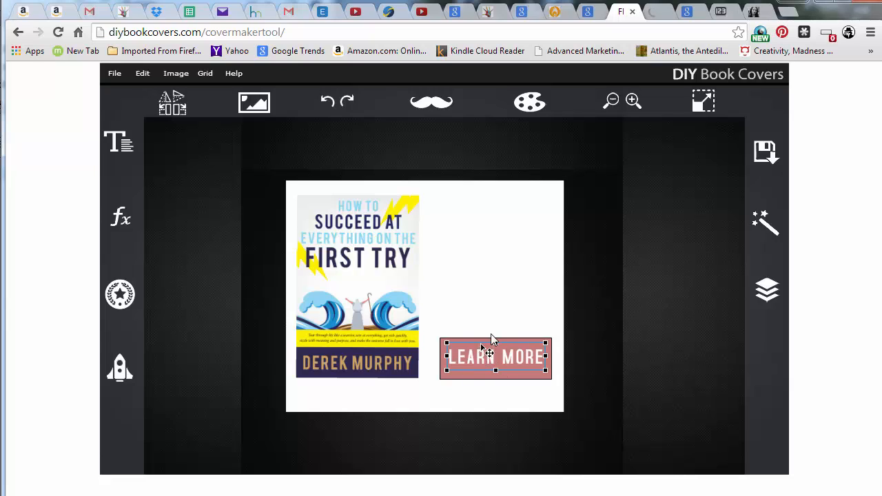
pyautogui.press('Delete')
pyautogui.click(503, 367)
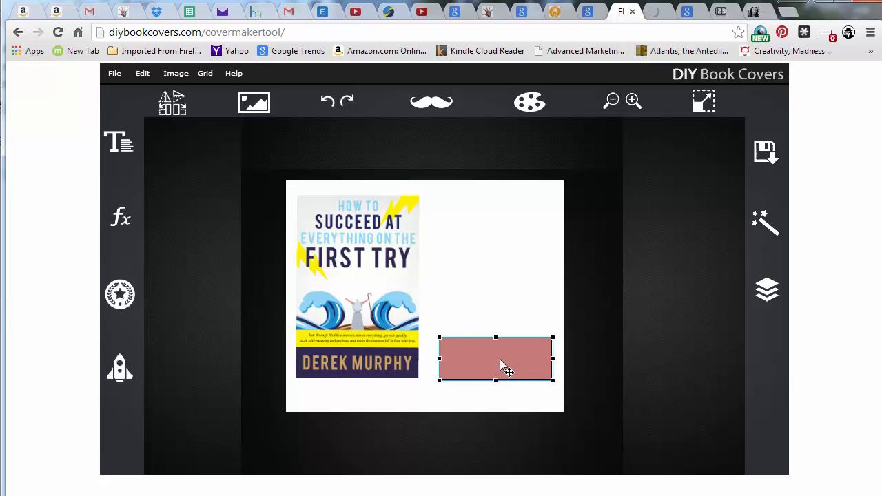
pyautogui.press('Delete')
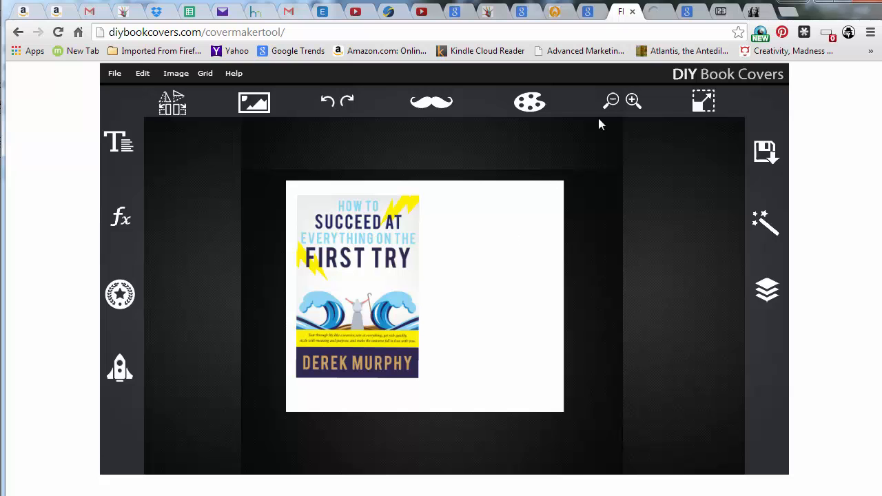
# Switch to the Google Images tab and search for learn more
pyautogui.click(686, 12)
pyautogui.scroll(-20, 408, 221)
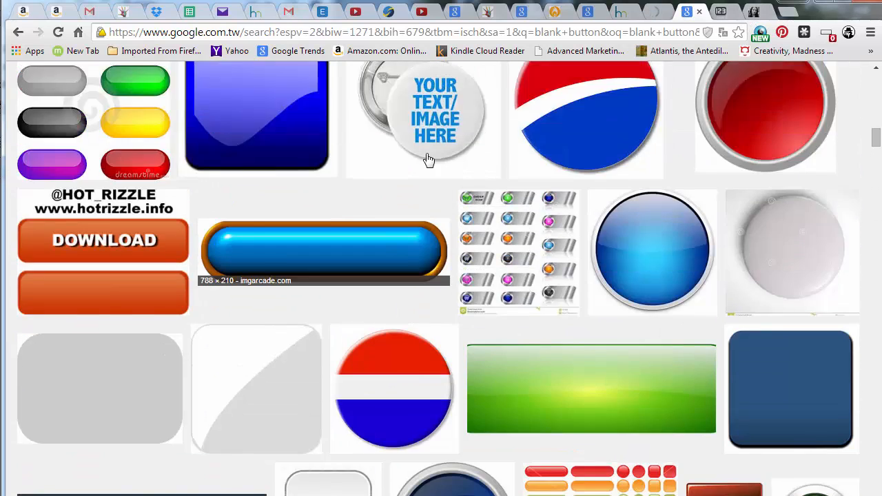
pyautogui.scroll(20, 441, 171)
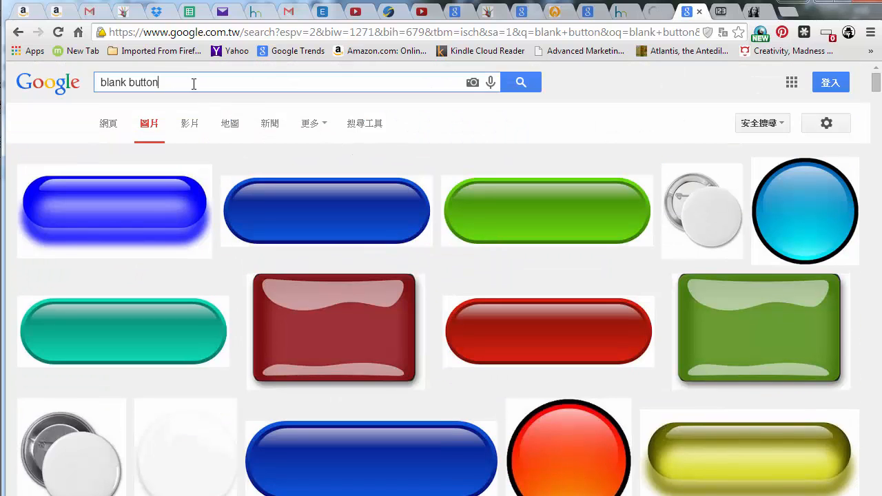
pyautogui.moveTo(191, 82); pyautogui.dragTo(81, 90)
pyautogui.write('learn more')
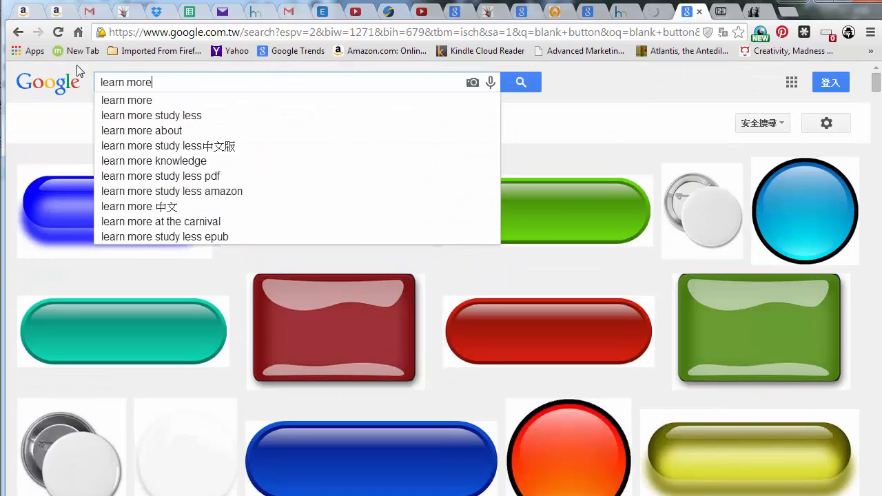
pyautogui.press('Return')
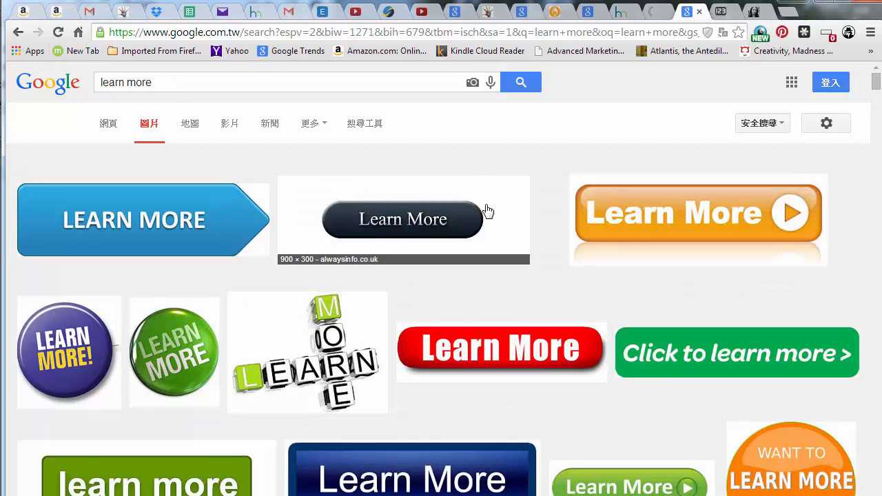
# Scroll through the learn more image results
pyautogui.scroll(-3, 520, 179)
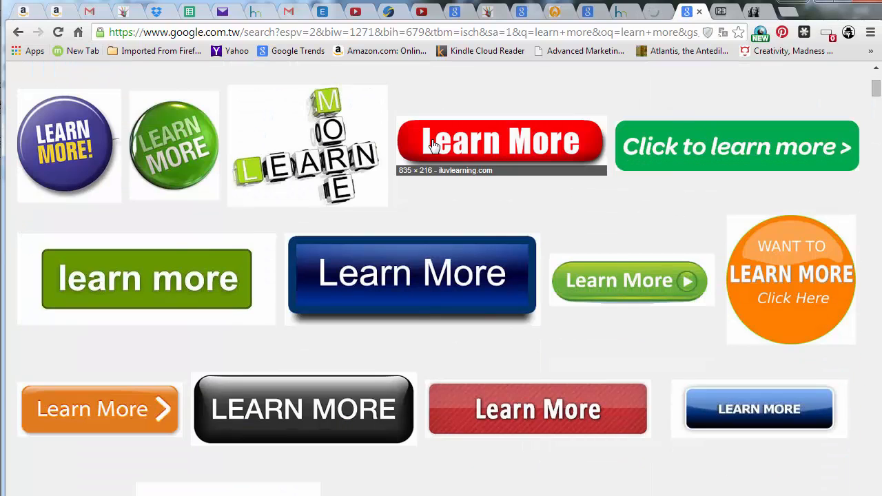
pyautogui.scroll(-5, 251, 273)
pyautogui.scroll(-5, 252, 274)
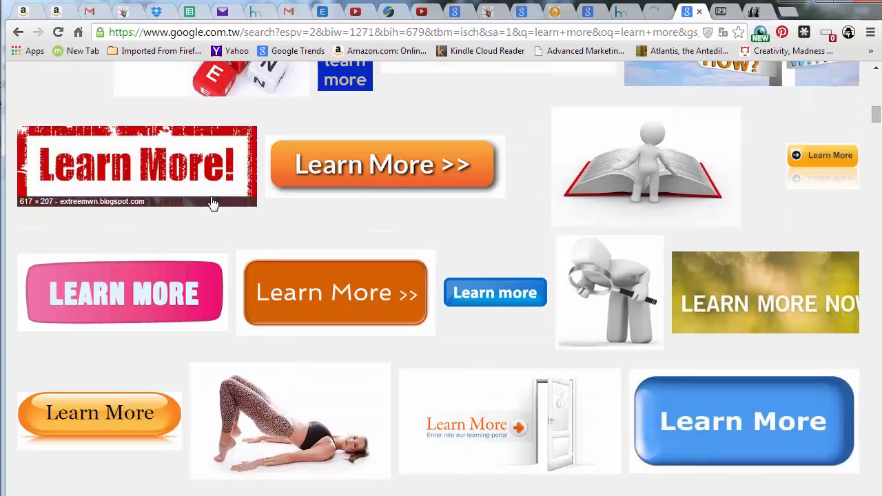
pyautogui.scroll(-8, 262, 240)
pyautogui.scroll(20, 282, 253)
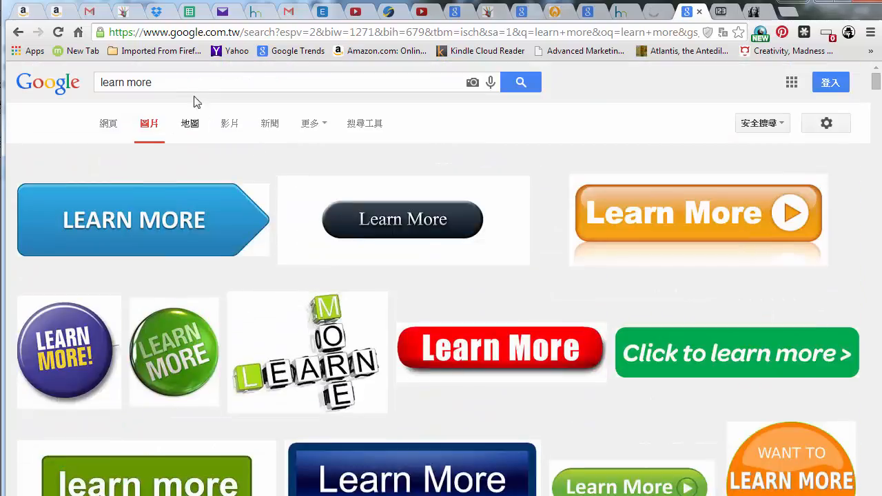
# Search Google Images for click here
pyautogui.moveTo(165, 82); pyautogui.dragTo(67, 80)
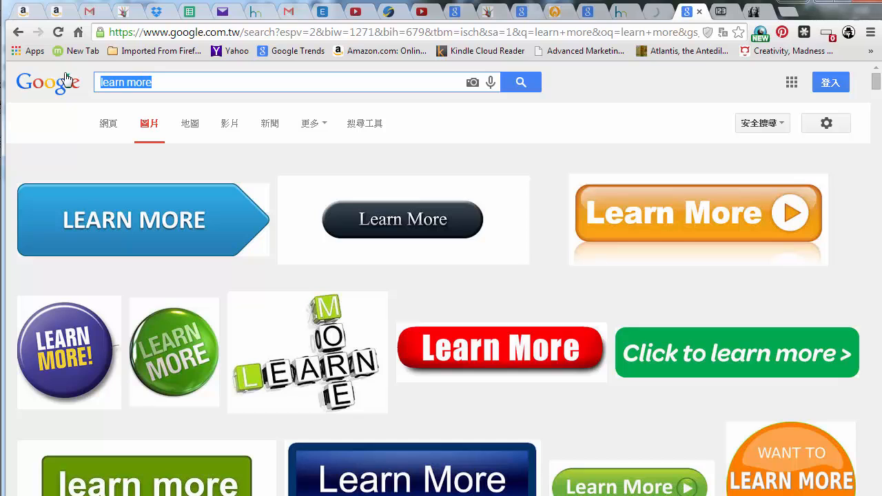
pyautogui.write('click here')
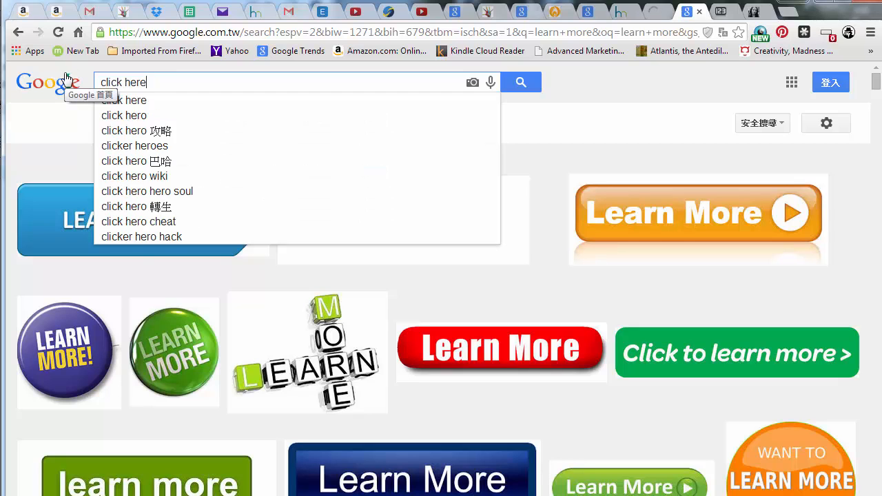
pyautogui.press('Return')
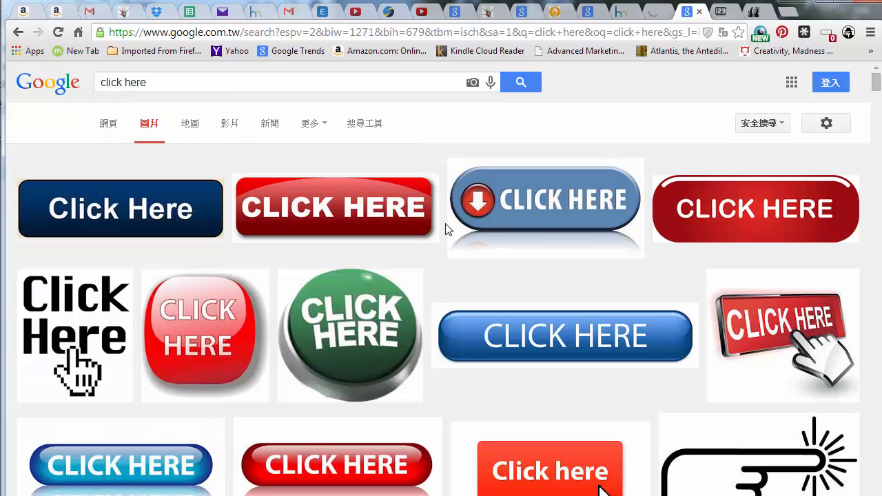
# Browse the click here image results and save the orange Click Here! button image into the ADS folder
pyautogui.scroll(-3, 444, 219)
pyautogui.scroll(-6, 444, 217)
pyautogui.scroll(2, 419, 218)
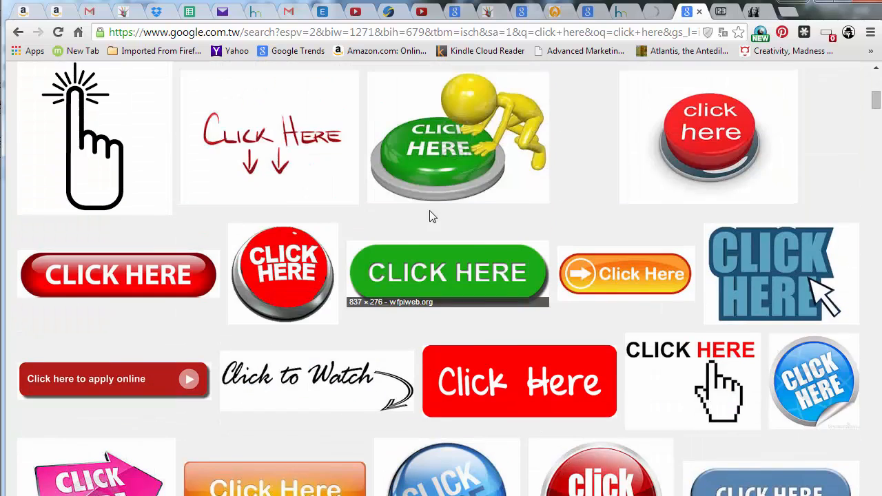
pyautogui.scroll(-3, 443, 276)
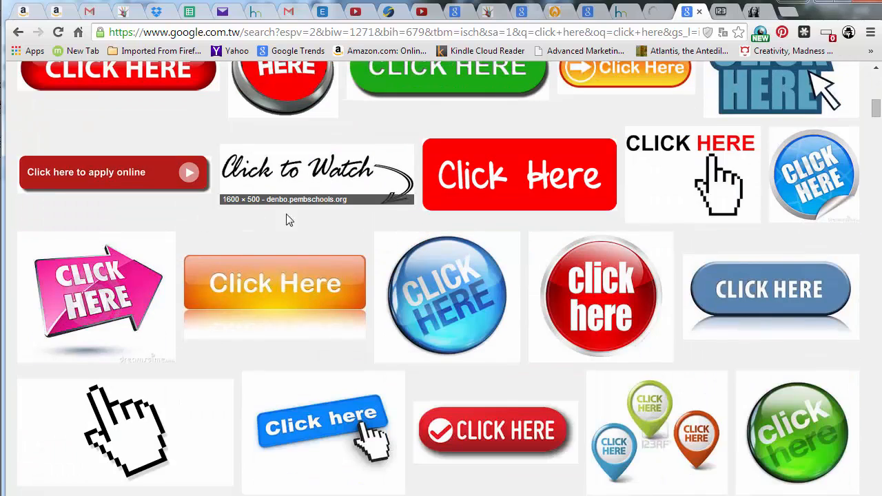
pyautogui.scroll(-4, 496, 175)
pyautogui.scroll(-2, 360, 183)
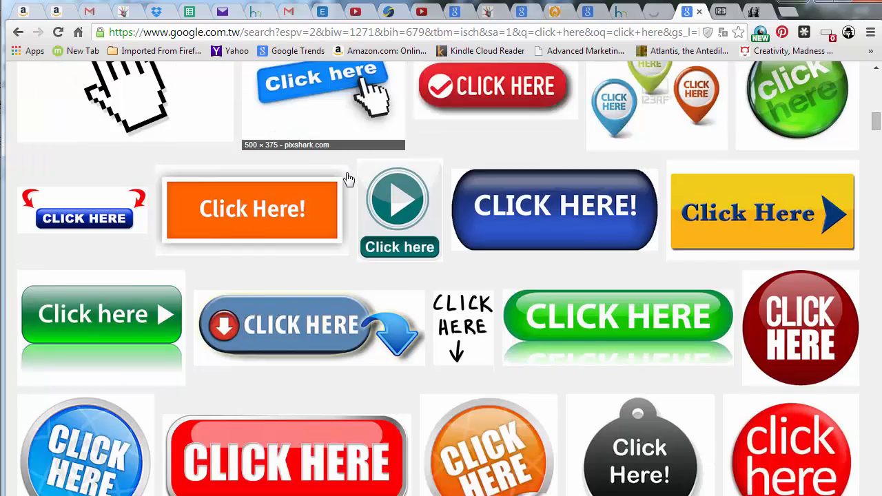
pyautogui.click(252, 163)
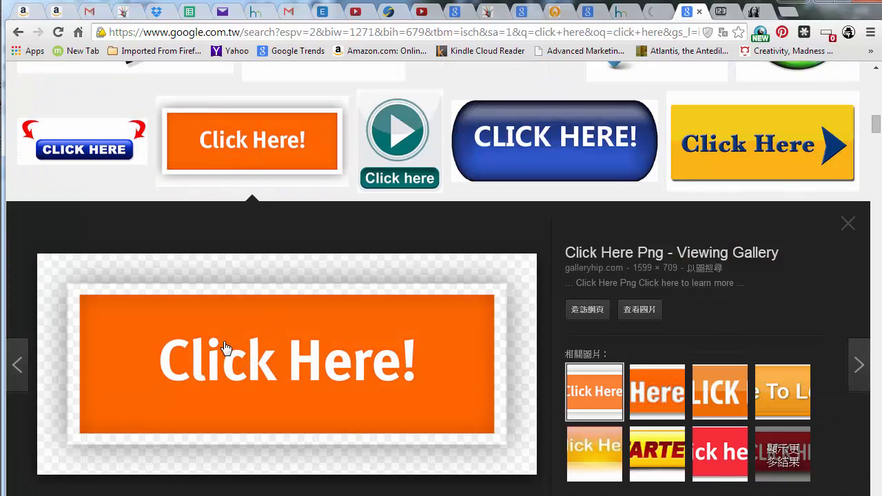
pyautogui.moveTo(225, 350); pyautogui.dragTo(0, 307)
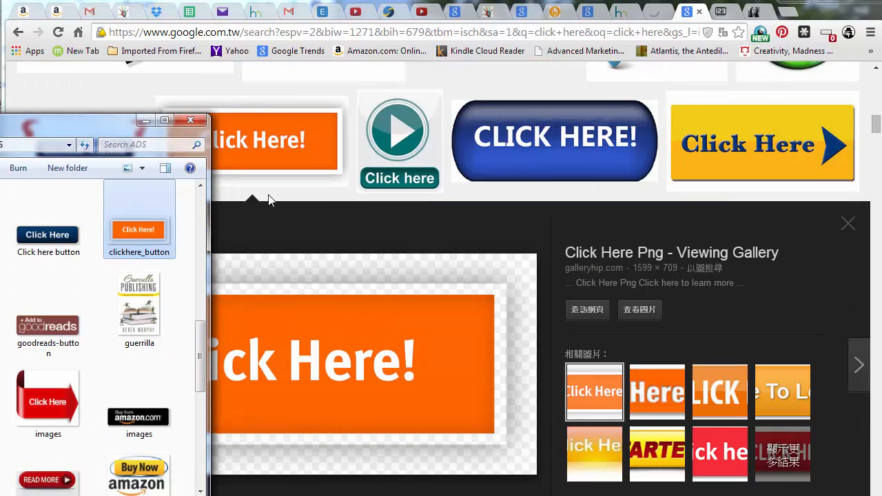
# Return to the cover maker and import the clickhere_button image onto the canvas
pyautogui.click(658, 19)
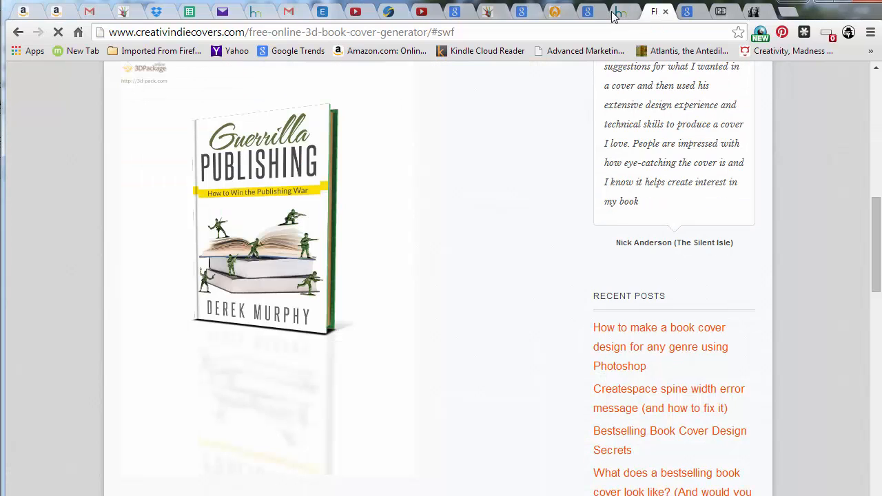
pyautogui.click(618, 13)
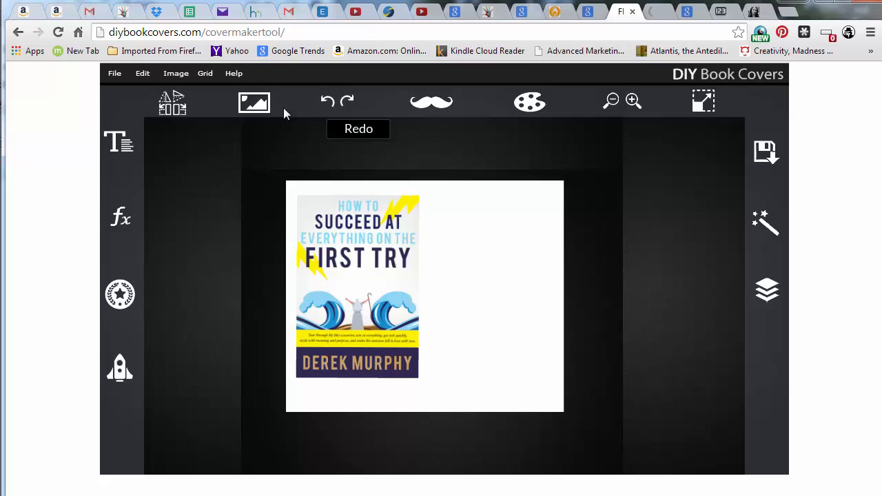
pyautogui.click(255, 103)
pyautogui.click(262, 139)
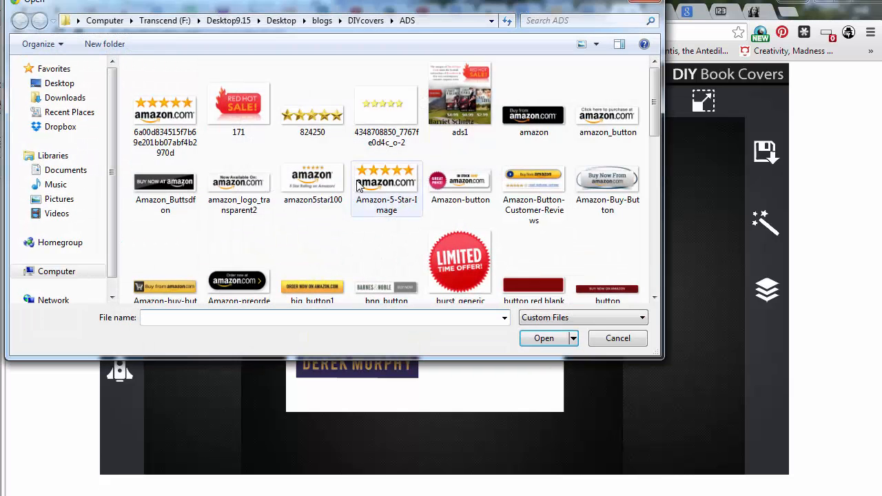
pyautogui.click(358, 186)
pyautogui.scroll(-5, 365, 179)
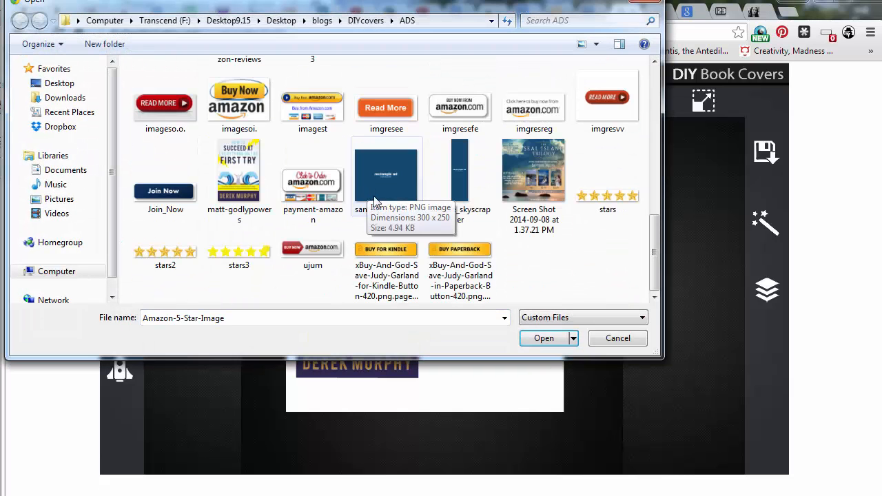
pyautogui.click(387, 119)
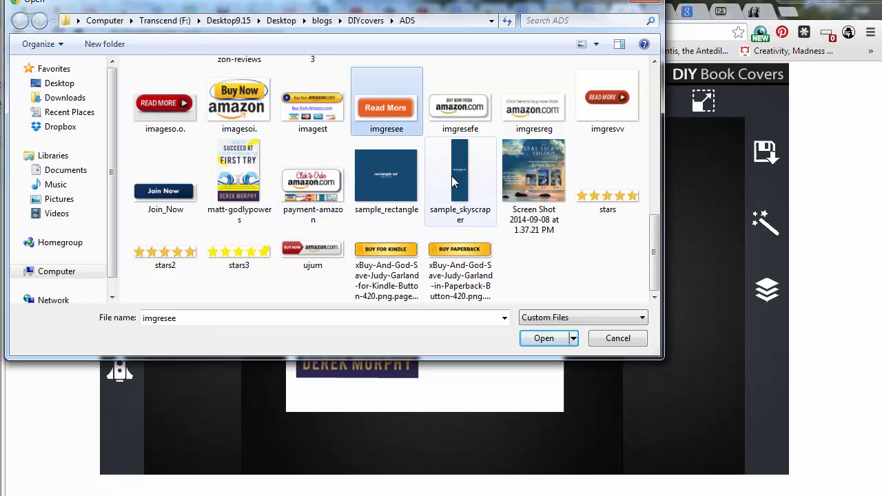
pyautogui.scroll(3, 413, 186)
pyautogui.click(383, 93)
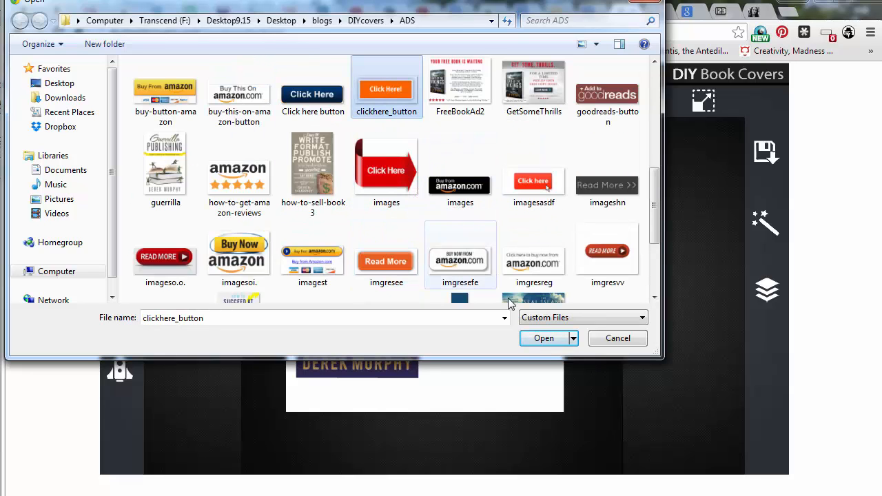
pyautogui.click(544, 339)
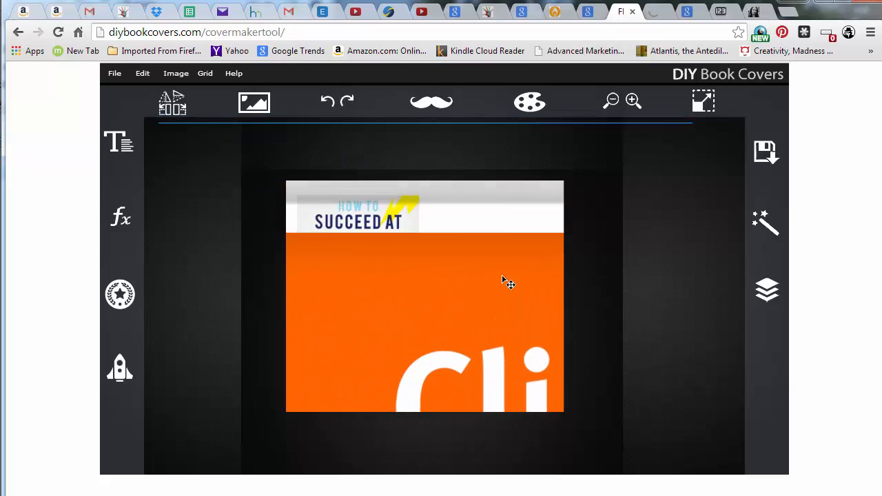
# Shrink the Click Here! button and place it to the lower right of the book cover
pyautogui.moveTo(338, 240); pyautogui.dragTo(501, 307)
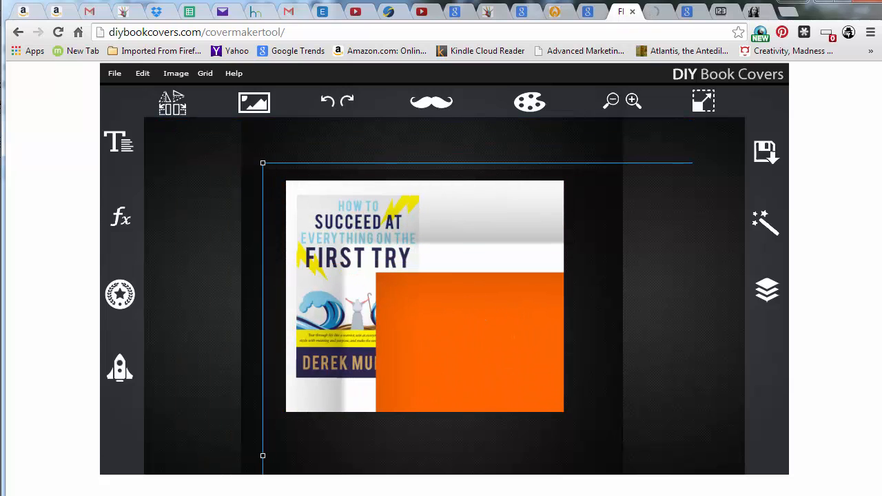
pyautogui.moveTo(282, 241)
pyautogui.mouseDown()
pyautogui.moveTo(459, 310)
pyautogui.moveTo(297, 248)
pyautogui.mouseUp()
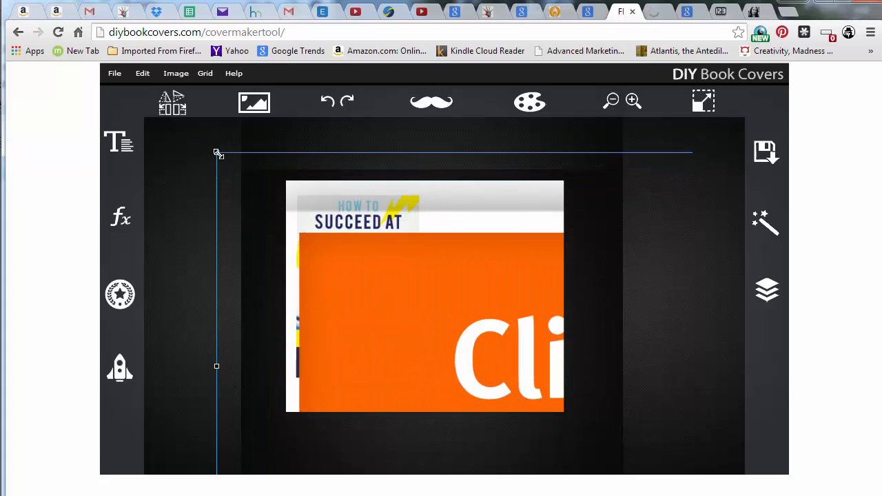
pyautogui.moveTo(534, 328); pyautogui.dragTo(299, 269)
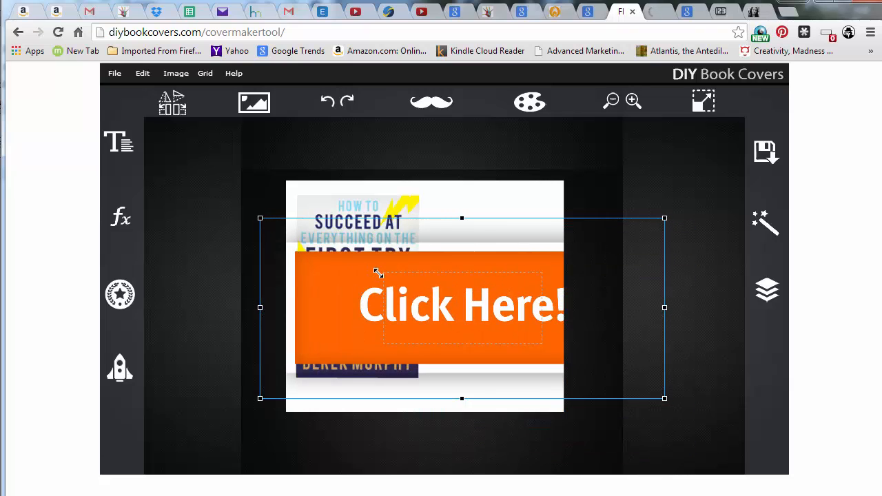
pyautogui.moveTo(404, 285); pyautogui.dragTo(418, 285)
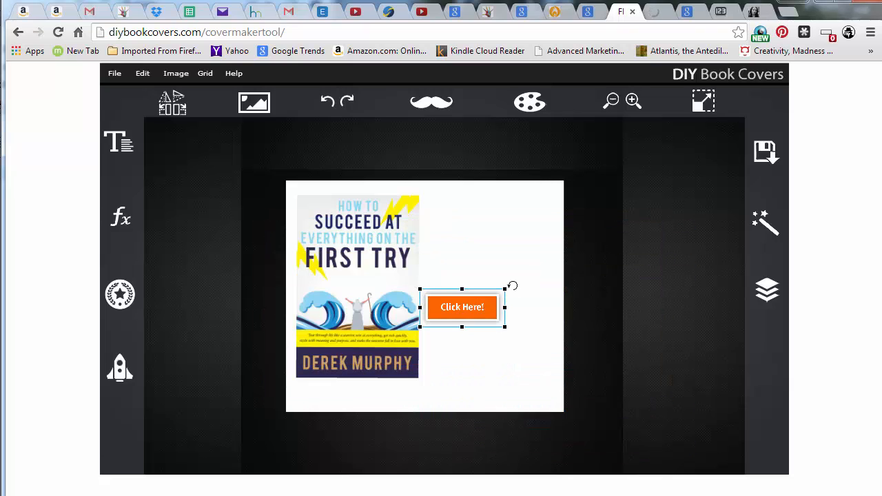
pyautogui.moveTo(507, 289); pyautogui.dragTo(503, 359)
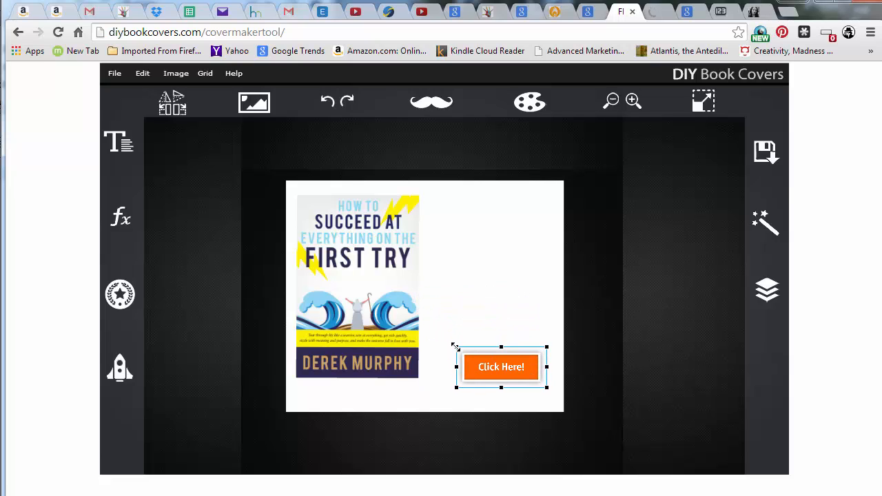
pyautogui.moveTo(423, 340); pyautogui.dragTo(424, 341)
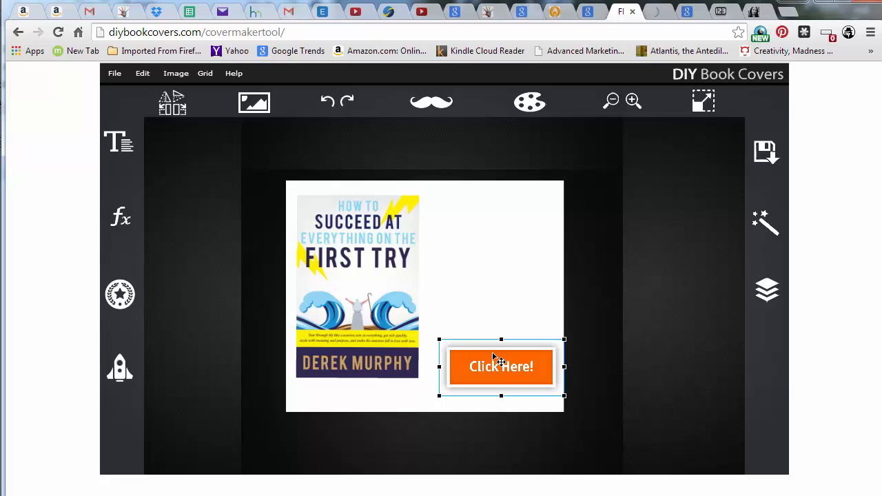
pyautogui.moveTo(534, 370); pyautogui.dragTo(529, 365)
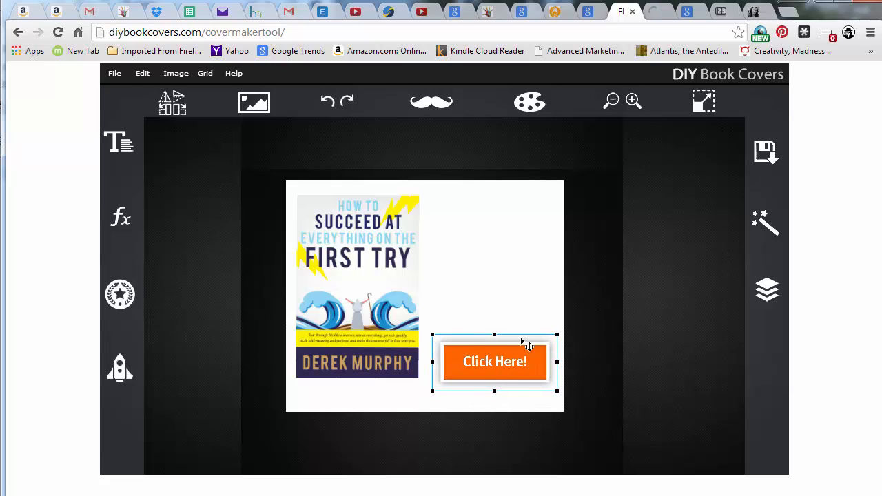
# Select the book cover image and give it a shadow of 7
pyautogui.click(765, 290)
pyautogui.click(740, 368)
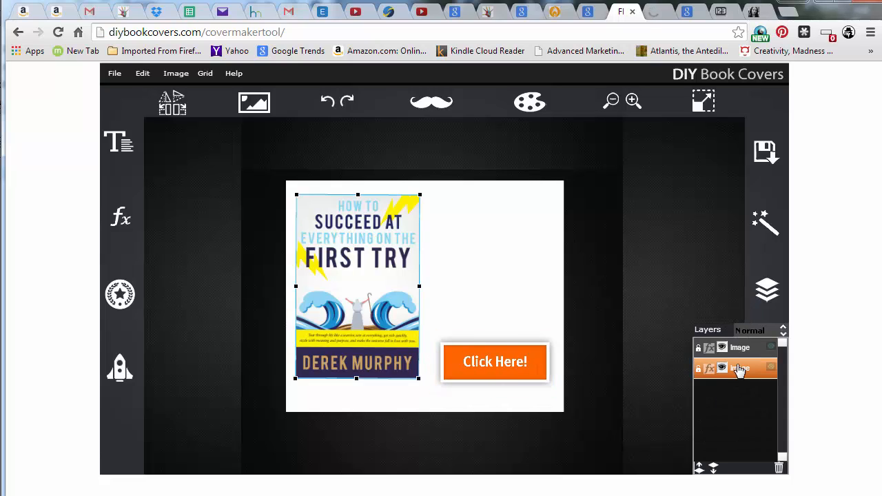
pyautogui.click(713, 351)
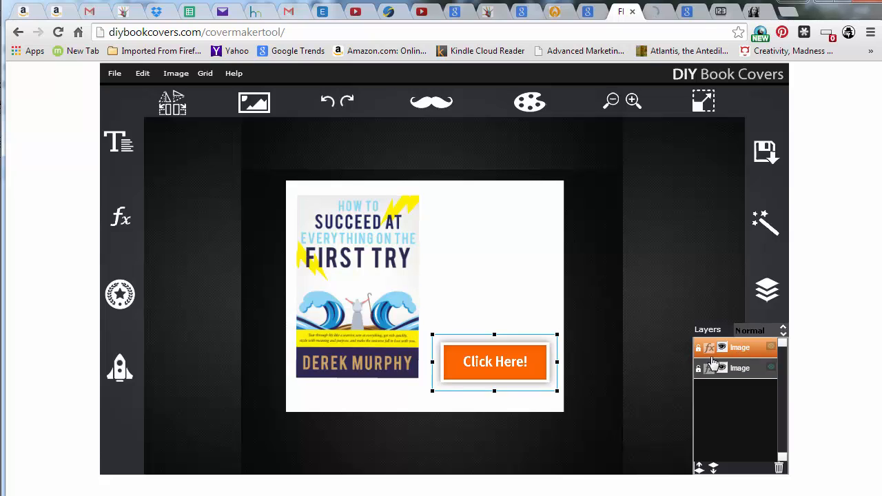
pyautogui.click(721, 348)
pyautogui.click(721, 348)
pyautogui.click(720, 370)
pyautogui.click(721, 370)
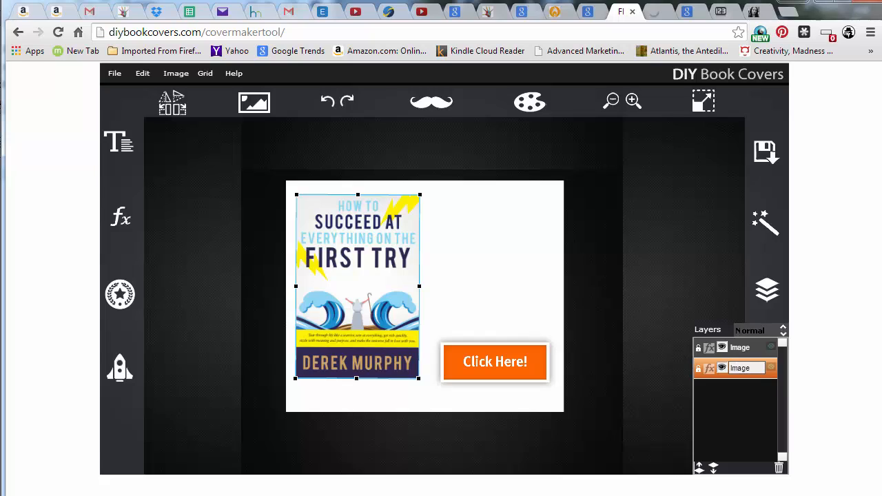
pyautogui.click(394, 297)
pyautogui.click(120, 222)
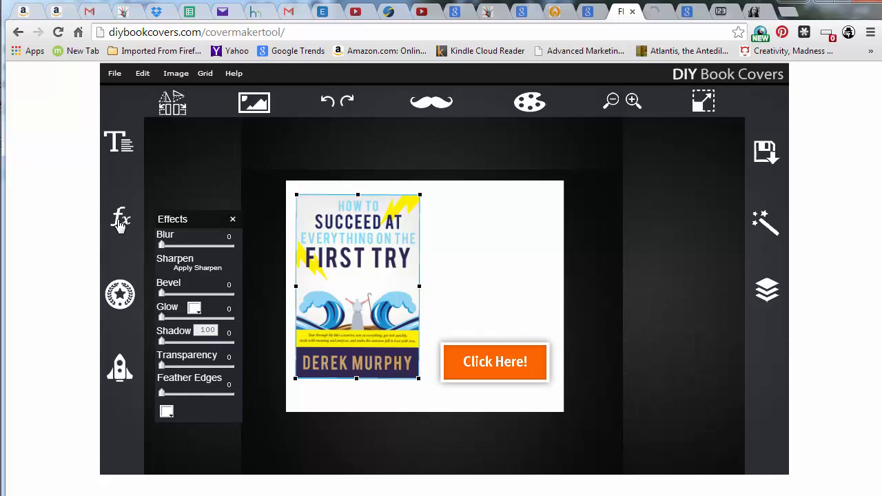
pyautogui.moveTo(162, 343); pyautogui.dragTo(165, 344)
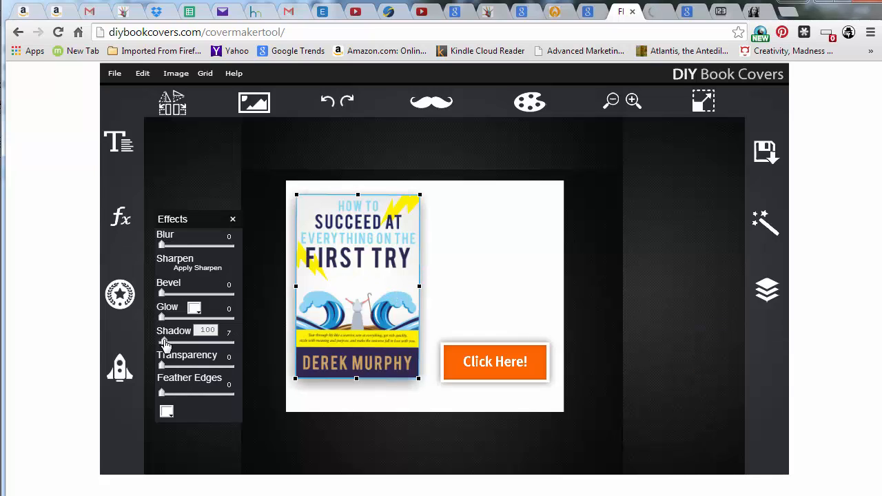
pyautogui.click(441, 292)
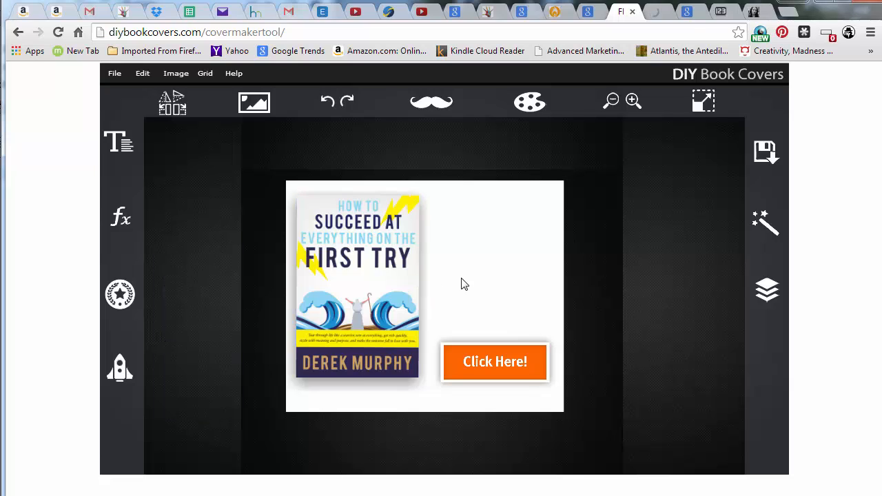
# Nudge the book cover and the Click Here! button slightly upward to balance the layout
pyautogui.click(384, 307)
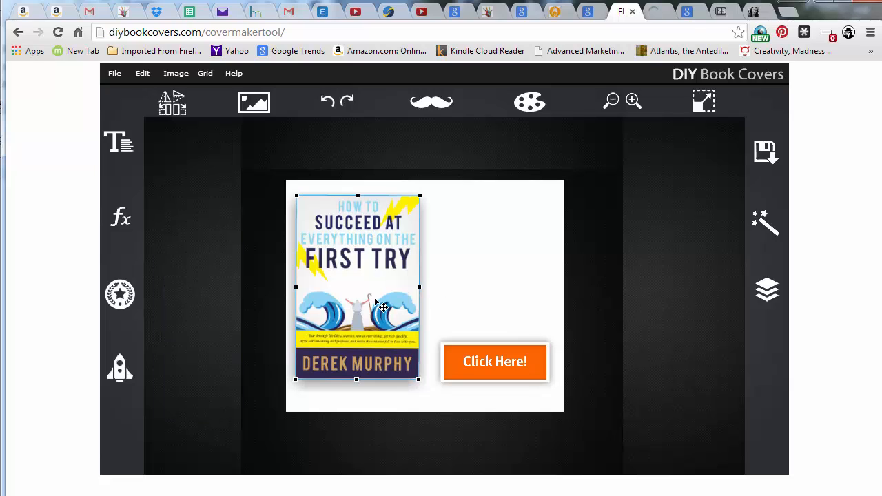
pyautogui.moveTo(358, 293); pyautogui.dragTo(354, 285)
pyautogui.click(531, 362)
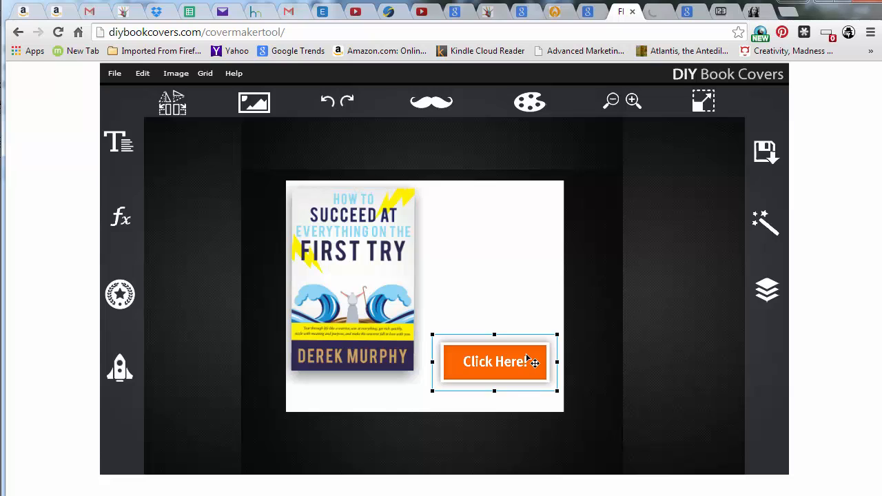
pyautogui.moveTo(510, 351); pyautogui.dragTo(507, 352)
pyautogui.click(488, 295)
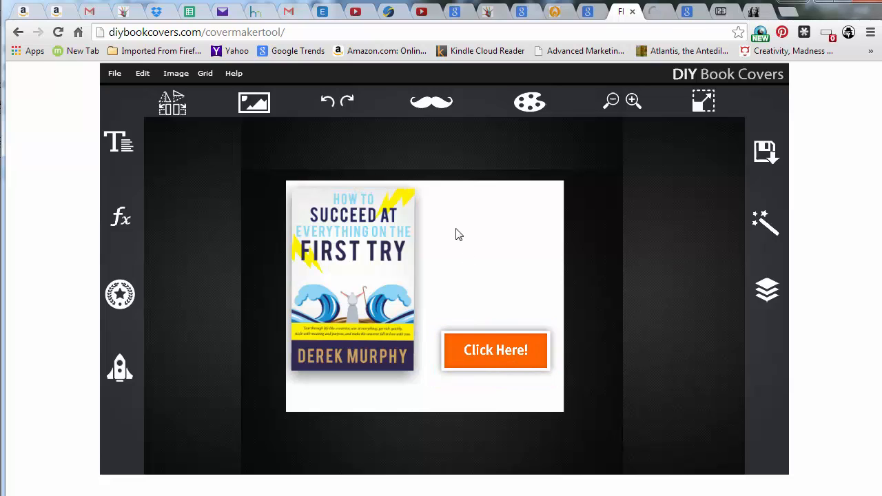
# Switch to the free online 3D book cover generator page and scroll through its instructions
pyautogui.click(658, 12)
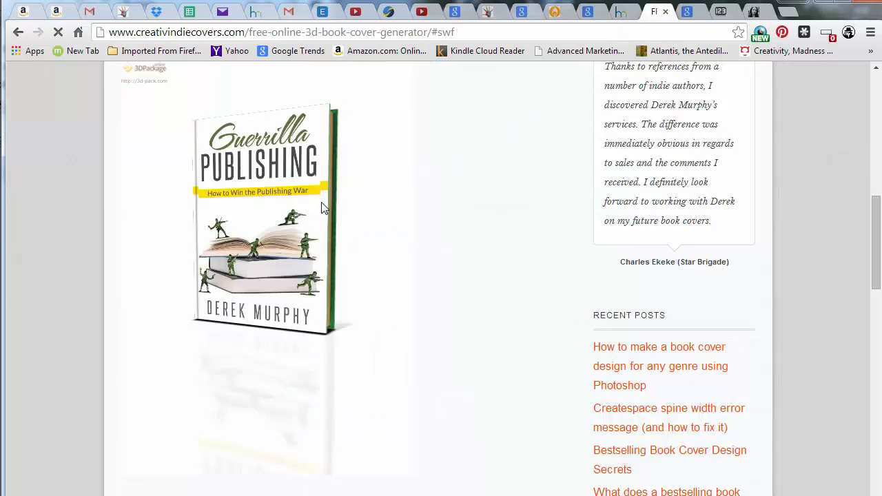
pyautogui.scroll(-15, 211, 270)
pyautogui.scroll(10, 199, 301)
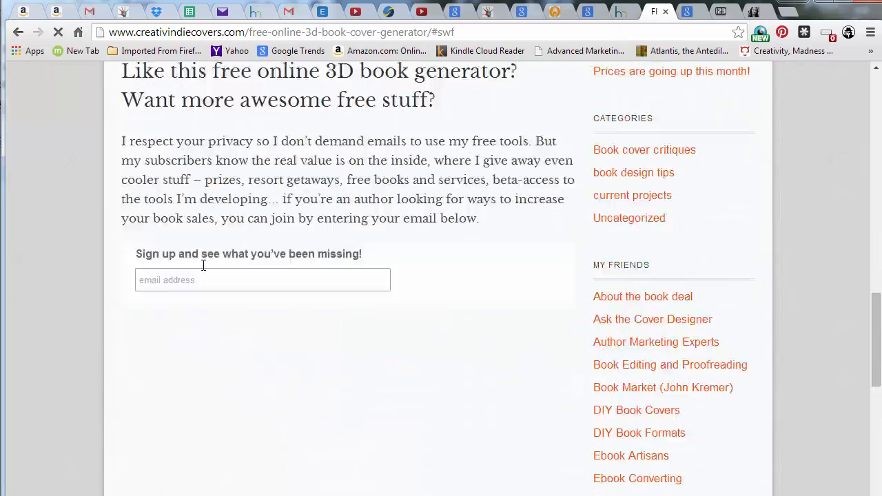
pyautogui.scroll(5, 202, 268)
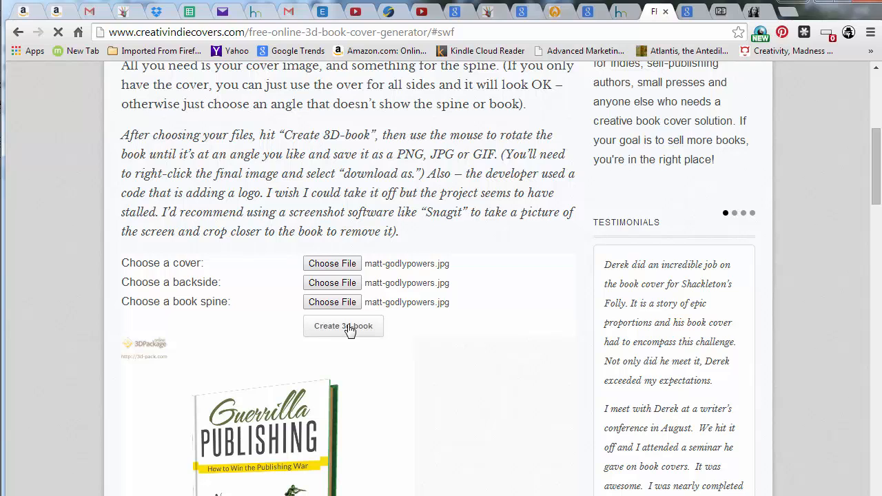
pyautogui.scroll(-4, 341, 327)
pyautogui.scroll(5, 289, 303)
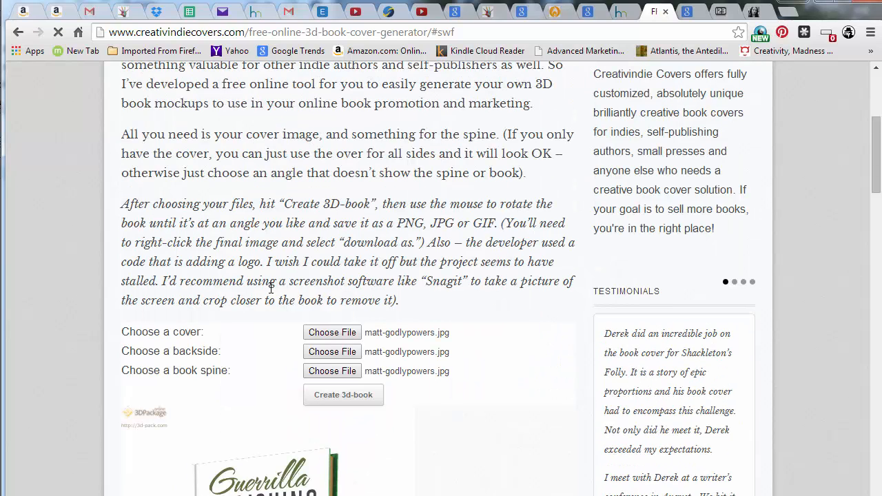
pyautogui.scroll(-4, 256, 302)
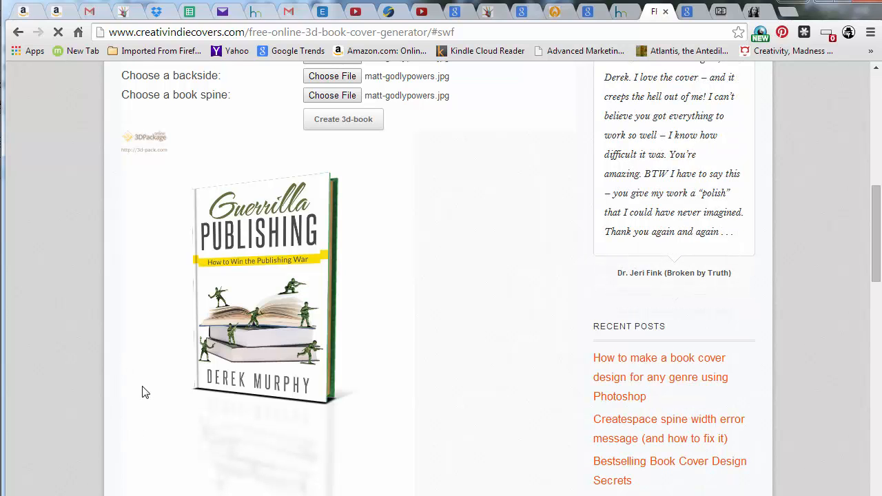
pyautogui.scroll(2, 145, 386)
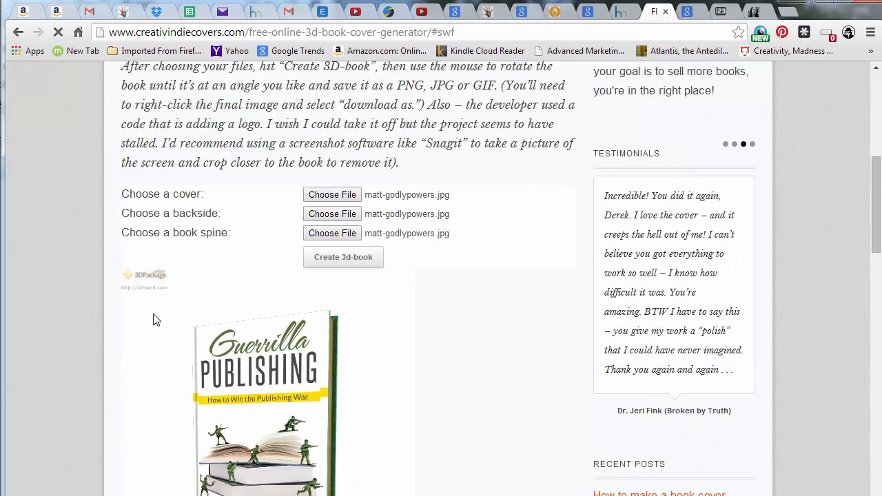
pyautogui.scroll(-1, 164, 278)
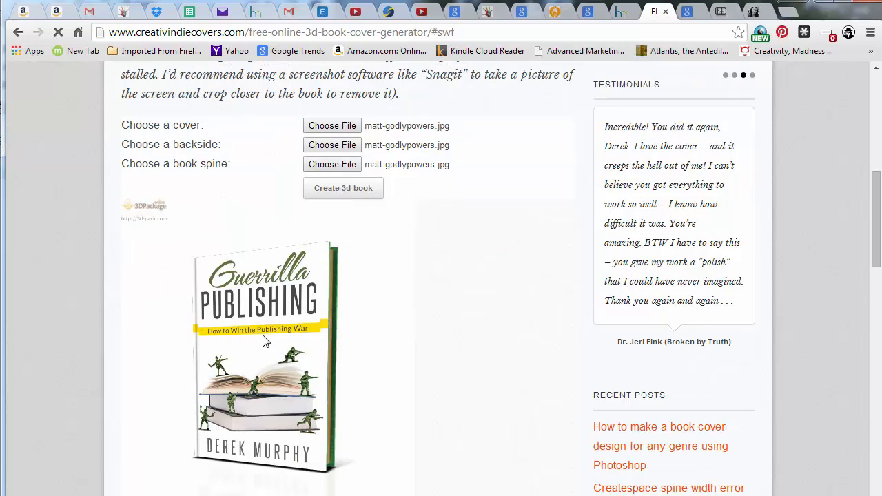
# Scroll through the generator page to examine the rendered 3D book preview and its download options
pyautogui.scroll(-1, 239, 281)
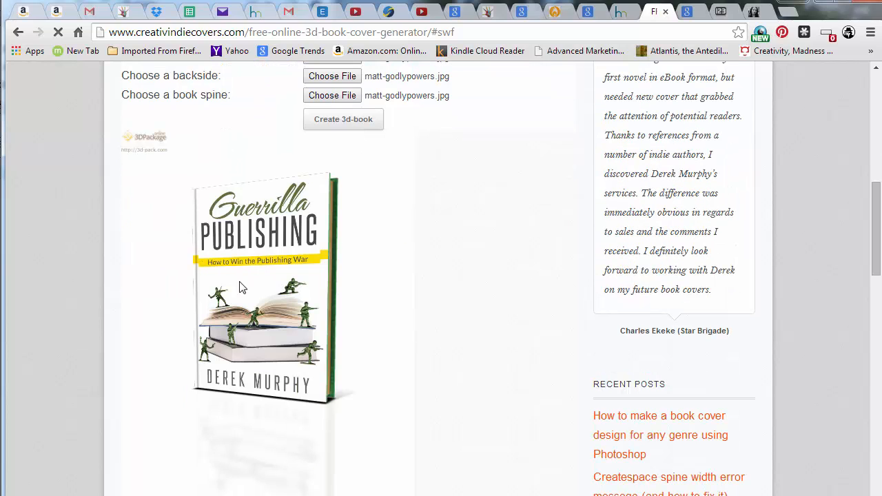
pyautogui.scroll(1, 255, 286)
pyautogui.scroll(-1, 259, 314)
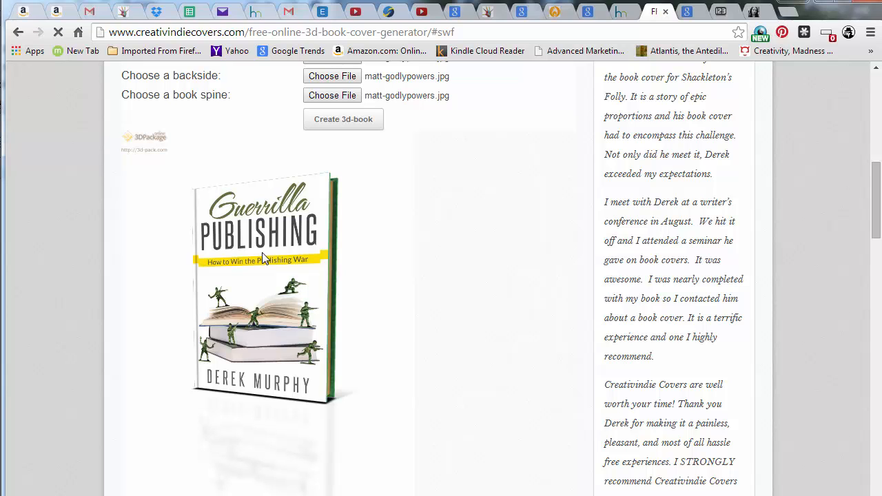
pyautogui.scroll(2, 264, 258)
pyautogui.scroll(-2, 267, 268)
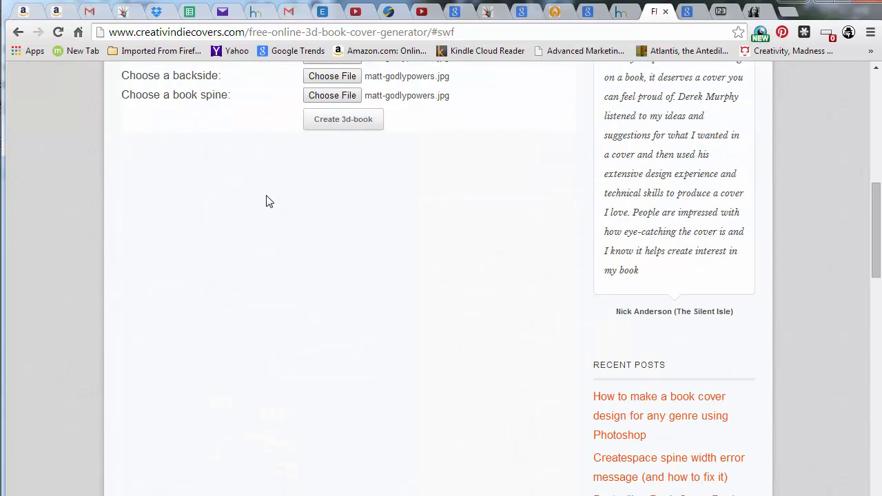
pyautogui.scroll(3, 269, 201)
pyautogui.scroll(-3, 259, 214)
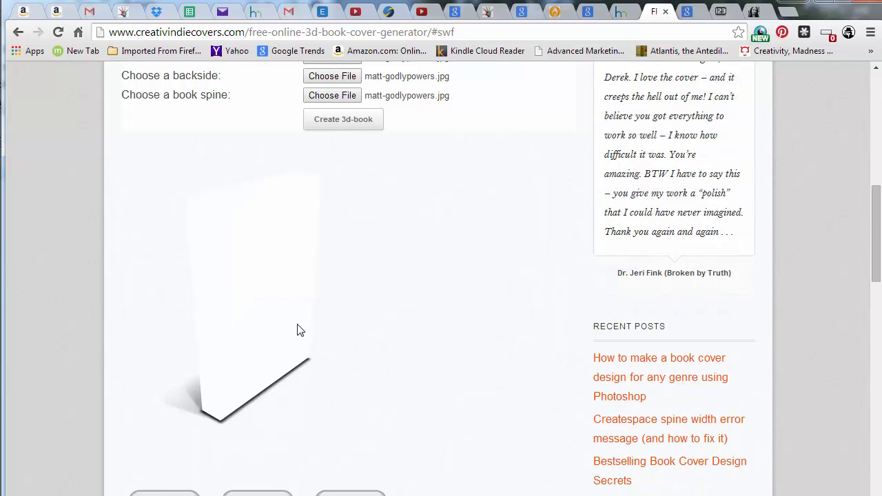
pyautogui.scroll(-1, 298, 331)
pyautogui.scroll(1, 282, 329)
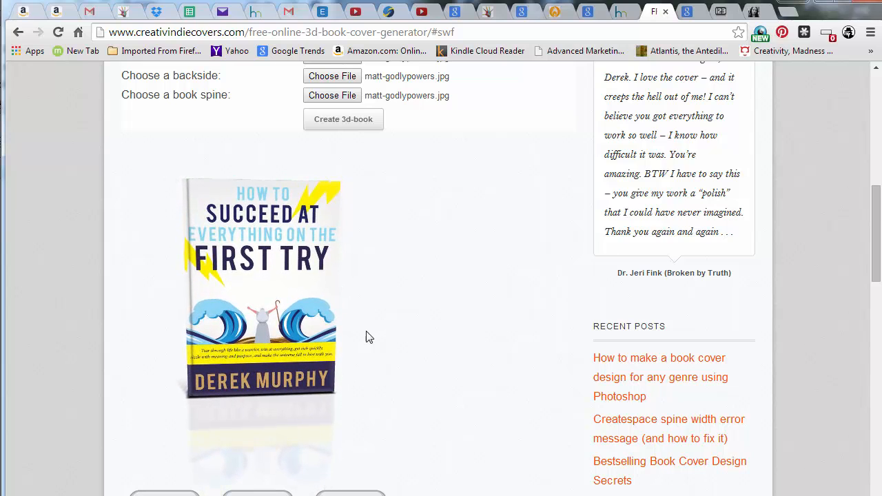
pyautogui.scroll(-2, 317, 354)
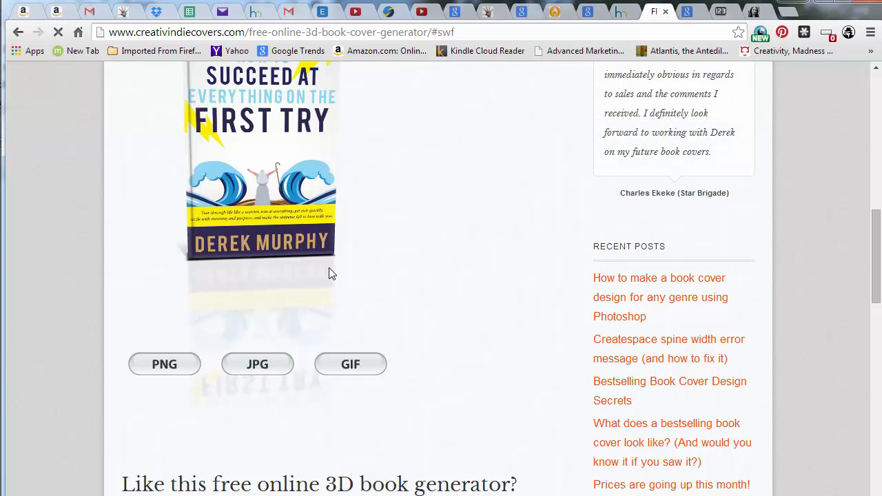
pyautogui.scroll(3, 299, 196)
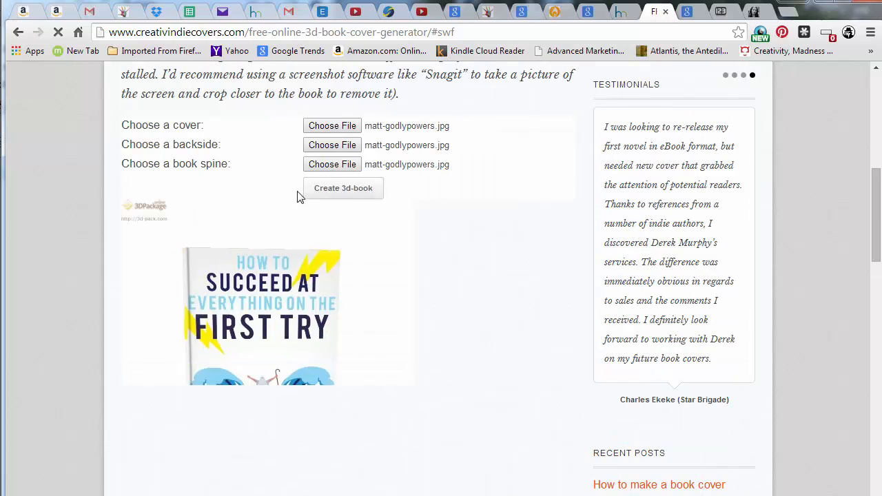
pyautogui.scroll(-2, 256, 256)
pyautogui.scroll(1, 183, 220)
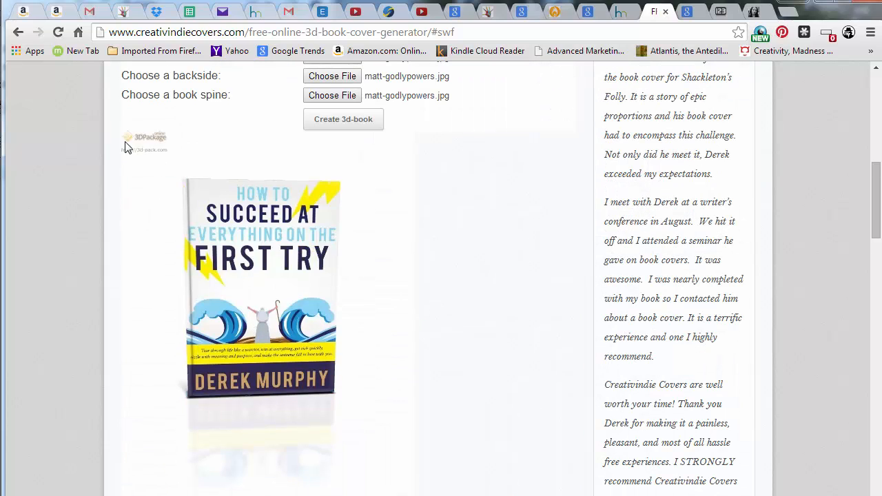
pyautogui.scroll(-3, 249, 244)
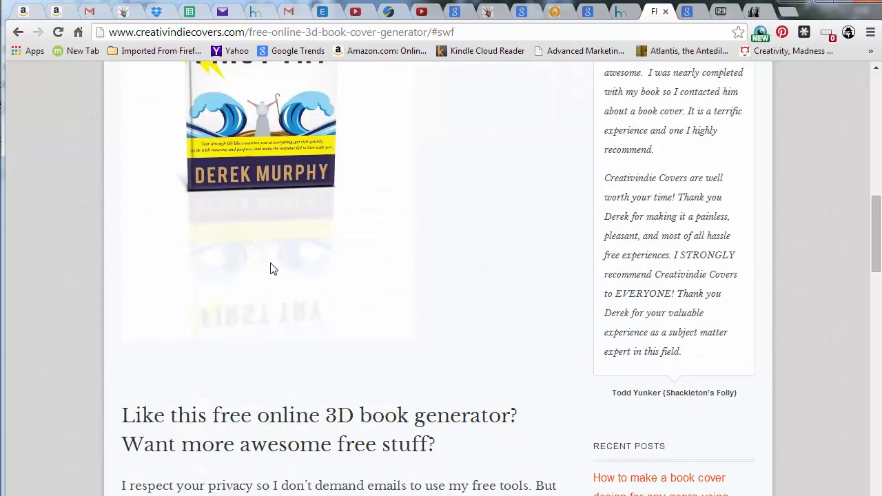
pyautogui.scroll(3, 272, 266)
# Save the 3D book render into the ADS folder and import it as an image into the cover maker canvas
pyautogui.moveTo(246, 224); pyautogui.dragTo(1, 291)
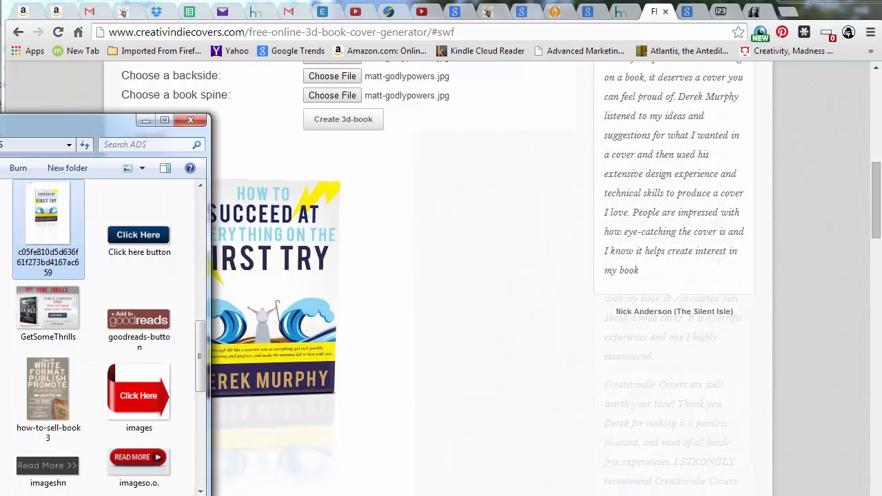
pyautogui.click(618, 11)
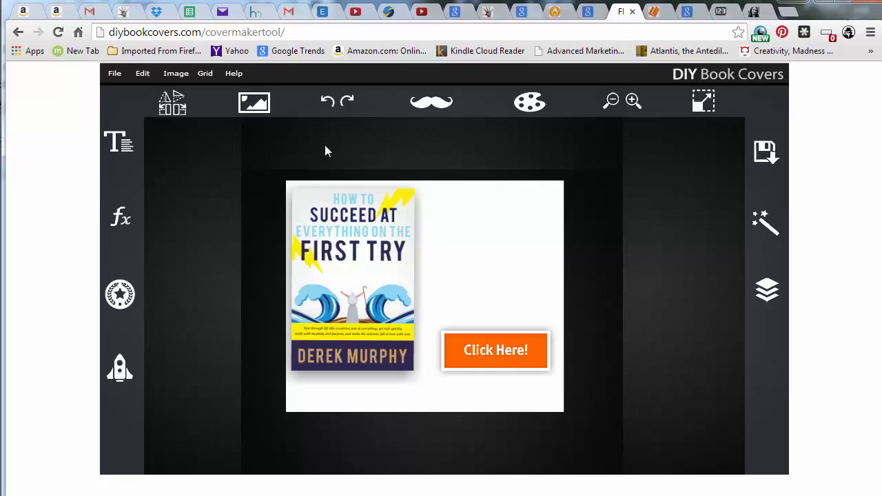
pyautogui.click(257, 110)
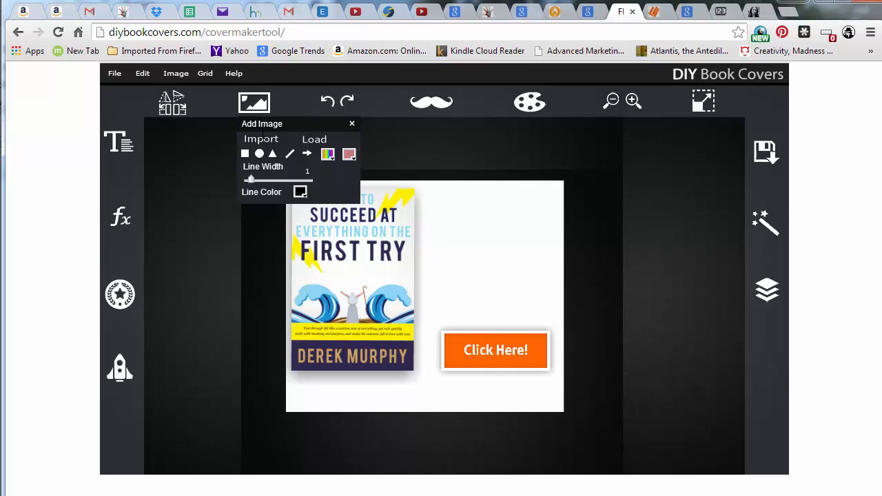
pyautogui.click(268, 140)
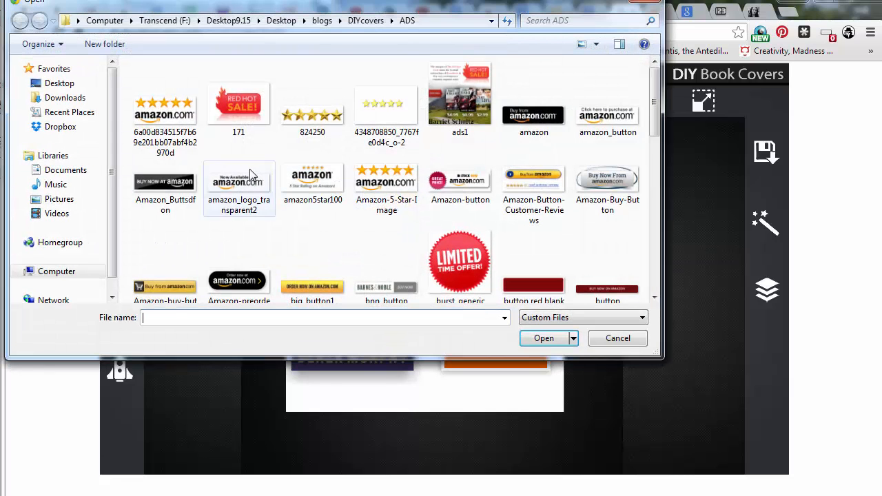
pyautogui.click(252, 177)
pyautogui.scroll(-5, 371, 181)
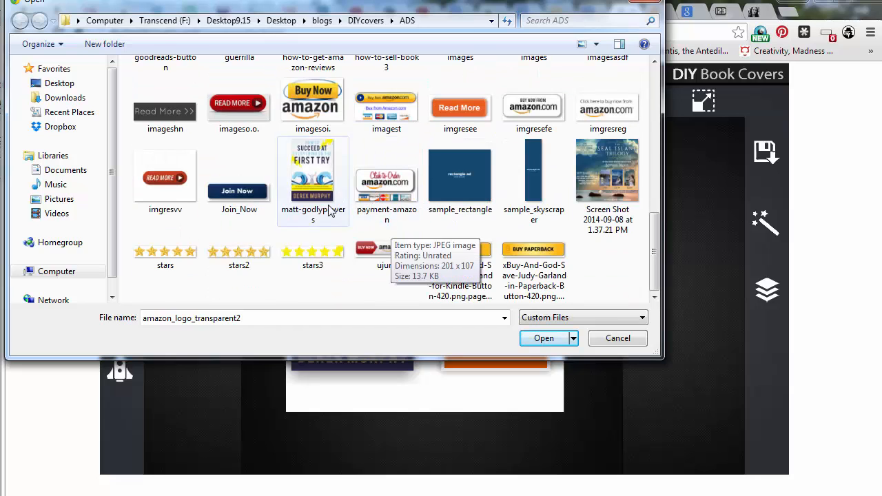
pyautogui.scroll(2, 410, 198)
pyautogui.scroll(1, 410, 198)
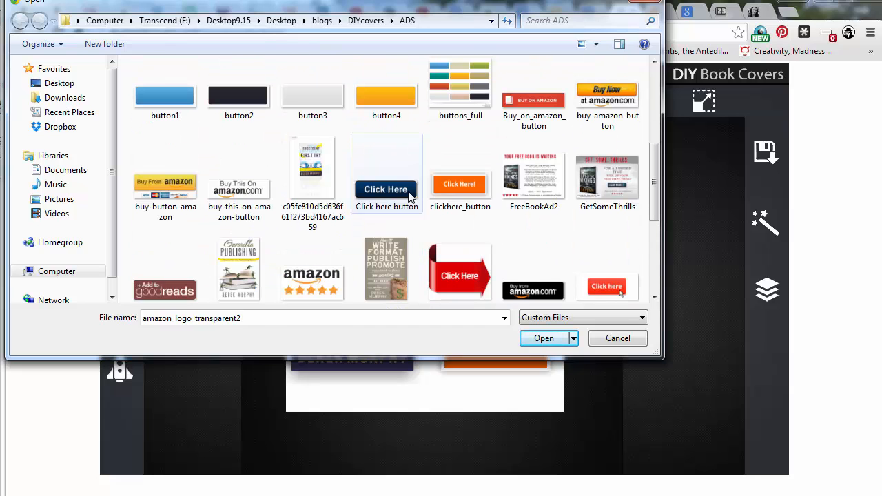
pyautogui.click(343, 193)
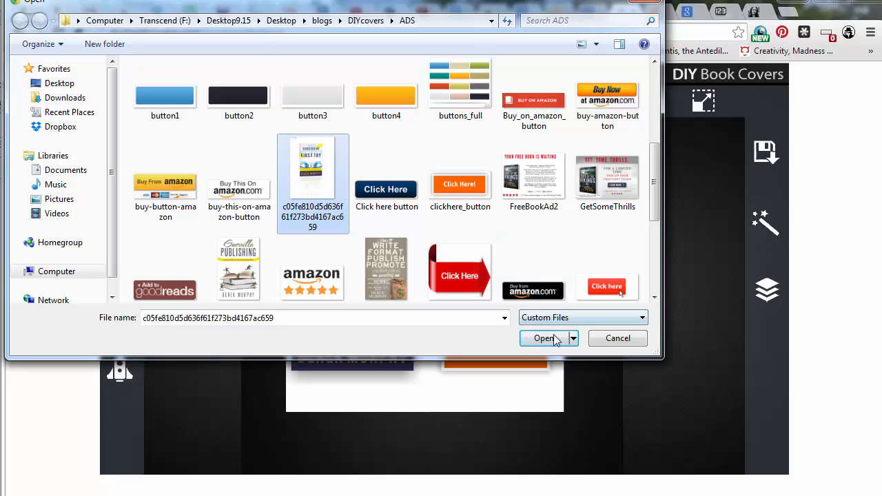
pyautogui.doubleClick(342, 193)
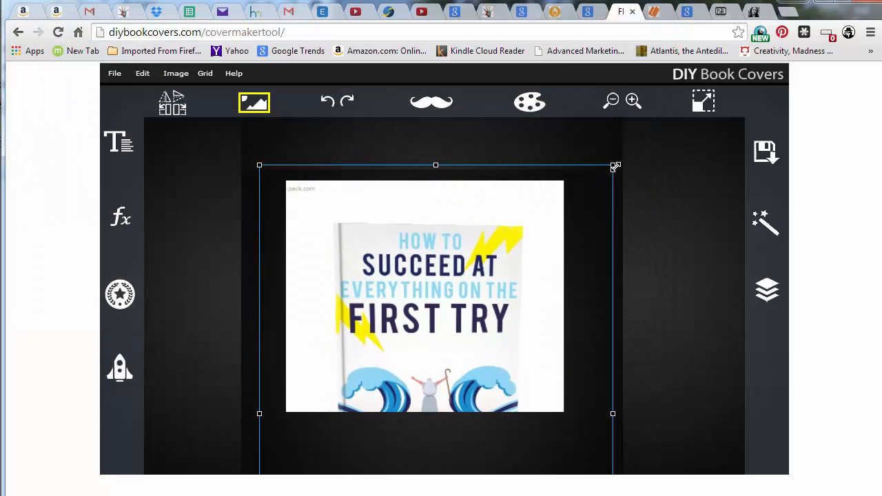
# Shrink the imported 3D book image and position it over the cover area at the canvas's upper left
pyautogui.moveTo(483, 353); pyautogui.dragTo(413, 247)
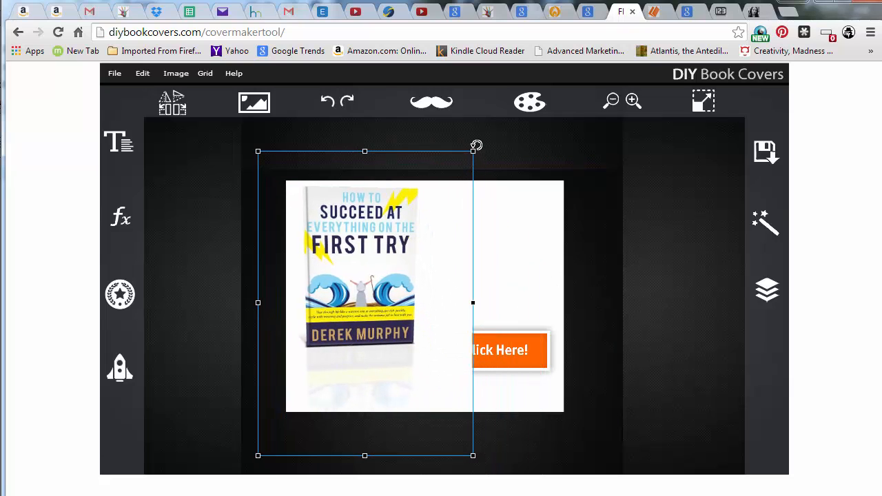
pyautogui.moveTo(481, 148); pyautogui.dragTo(503, 138)
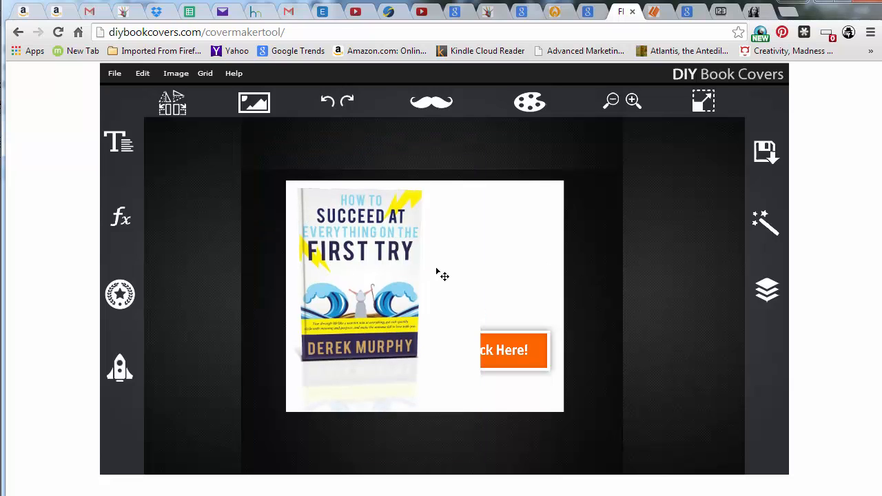
pyautogui.moveTo(372, 260); pyautogui.dragTo(370, 270)
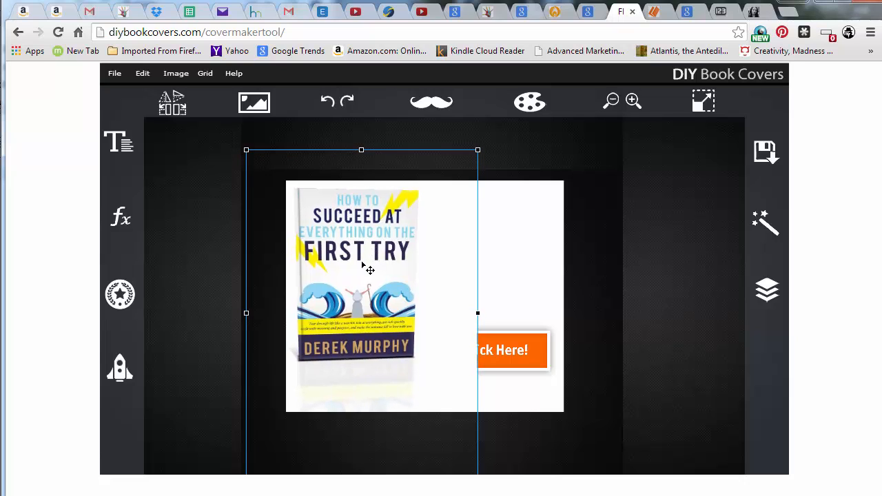
# Bring the Click Here! button layer to the front and nudge the button slightly upward
pyautogui.click(549, 310)
pyautogui.click(498, 355)
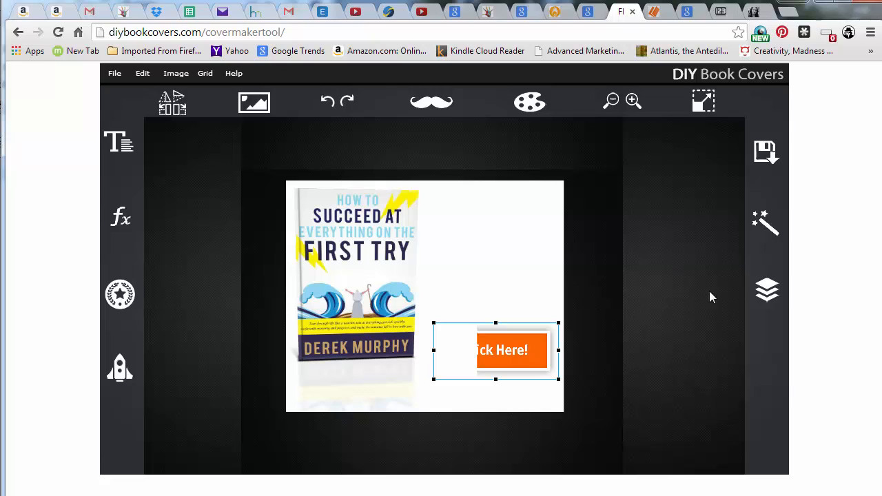
pyautogui.click(766, 291)
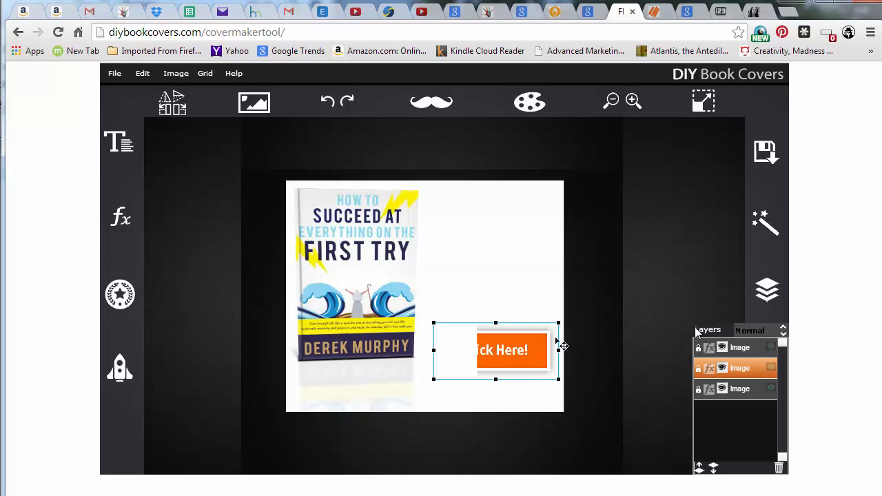
pyautogui.click(699, 468)
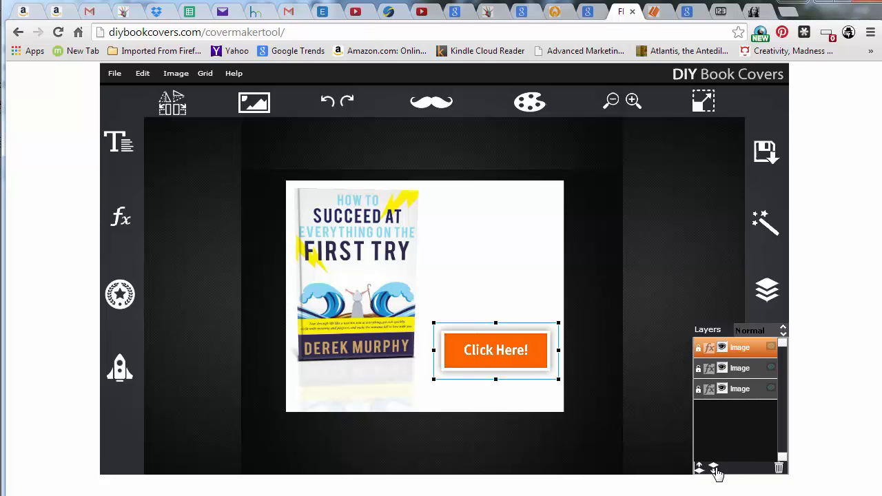
pyautogui.click(486, 355)
pyautogui.press('Up')
pyautogui.press('Up')
pyautogui.press('Up')
pyautogui.press('Up')
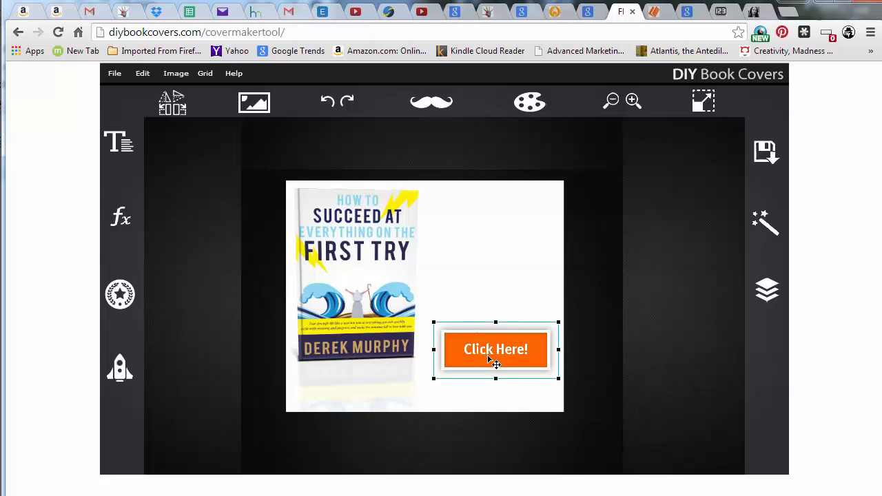
# Toggle layer visibility, hiding the 3D book image layer so the original flat cover shows
pyautogui.click(398, 319)
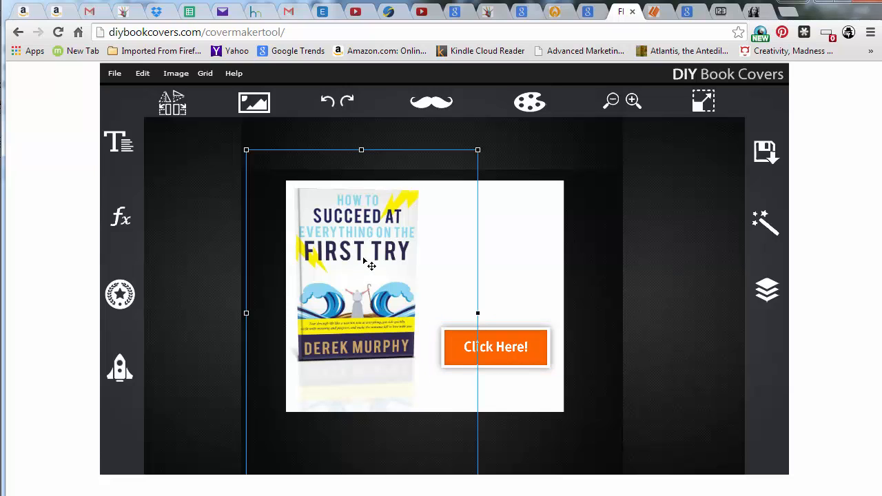
pyautogui.click(767, 290)
pyautogui.click(722, 348)
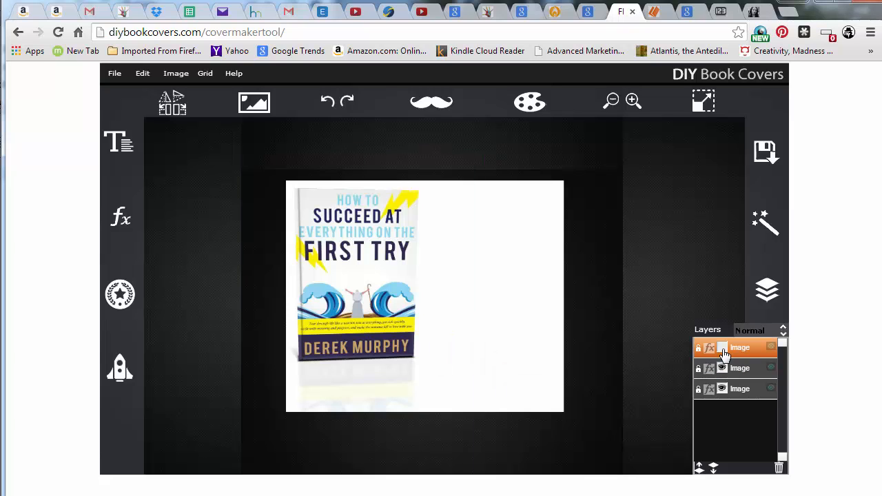
pyautogui.click(723, 352)
pyautogui.click(724, 368)
pyautogui.click(724, 369)
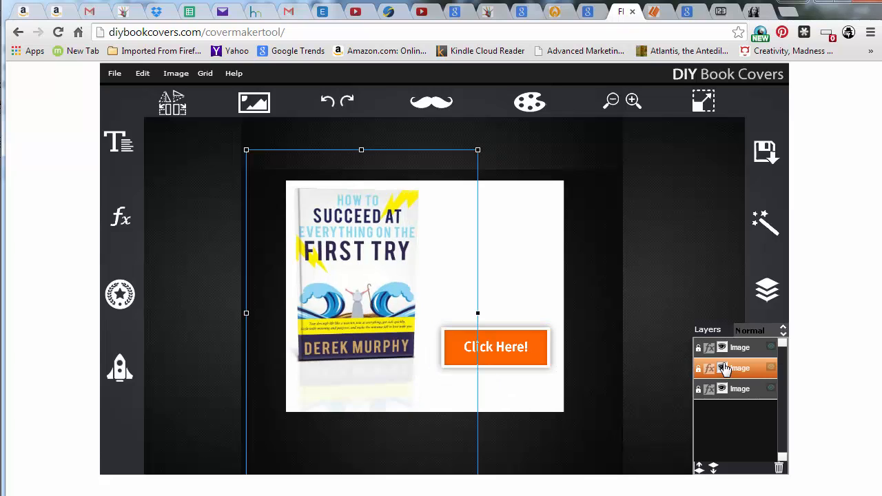
pyautogui.click(724, 368)
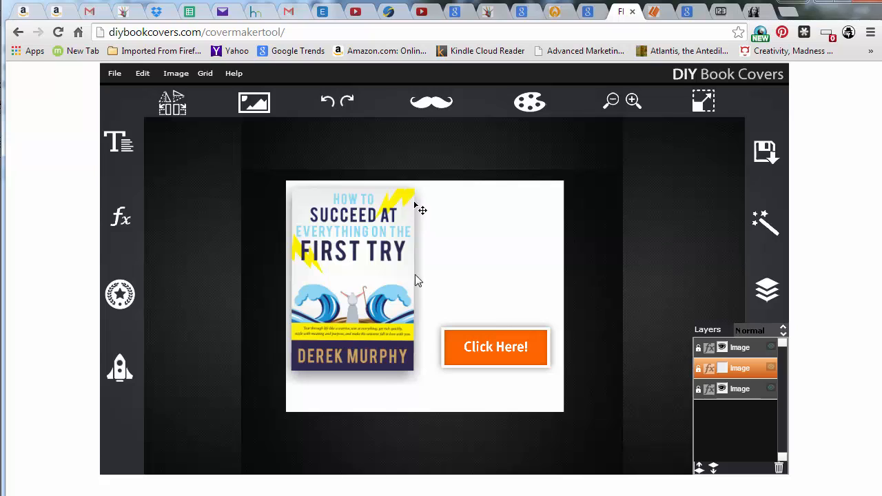
pyautogui.click(463, 304)
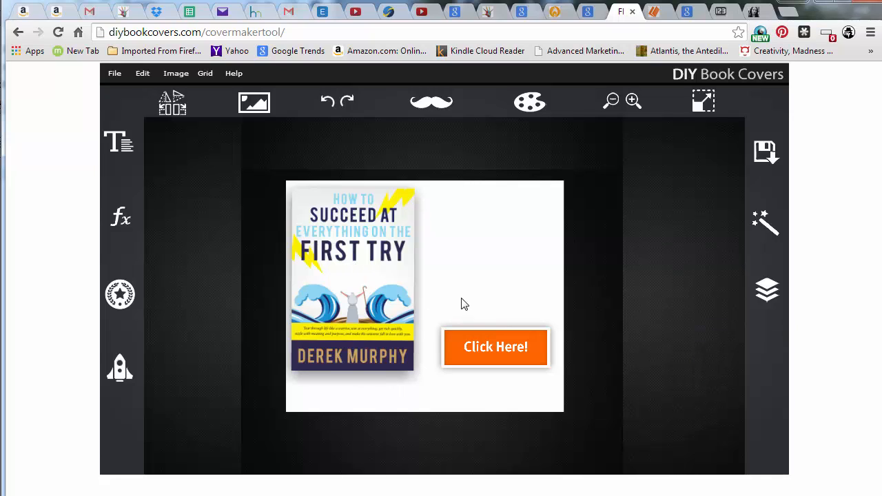
# Add a text box in the empty space above the Click Here! button and begin entering text
pyautogui.click(118, 143)
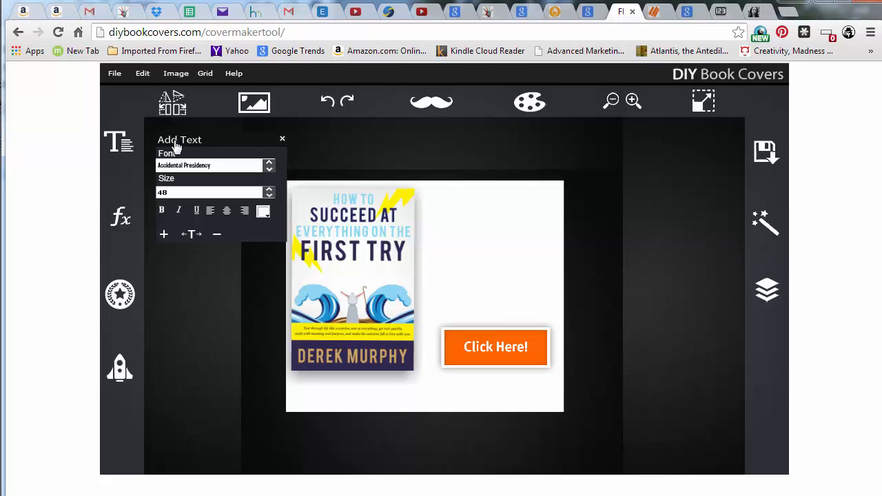
pyautogui.click(460, 245)
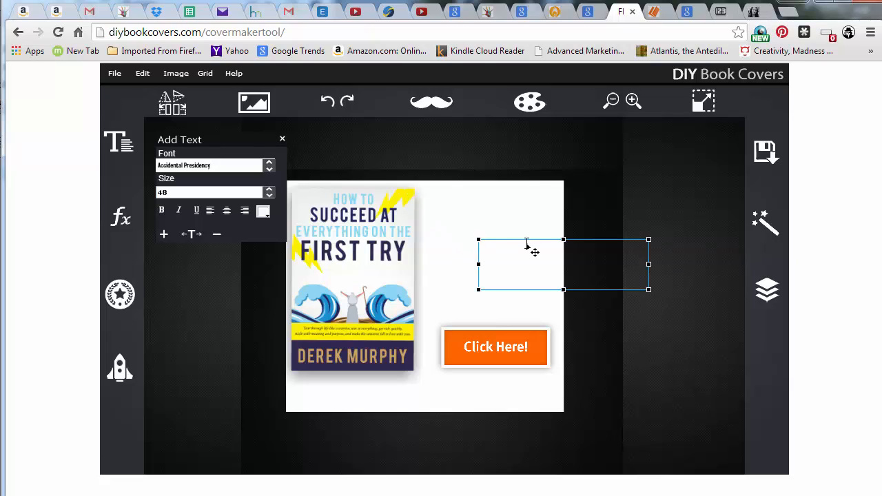
pyautogui.click(466, 246)
pyautogui.moveTo(527, 270); pyautogui.dragTo(477, 266)
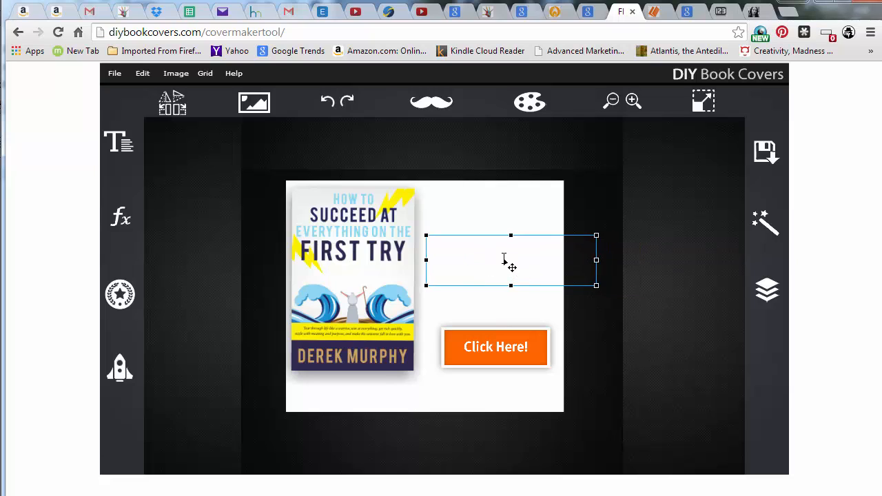
pyautogui.write('Te')
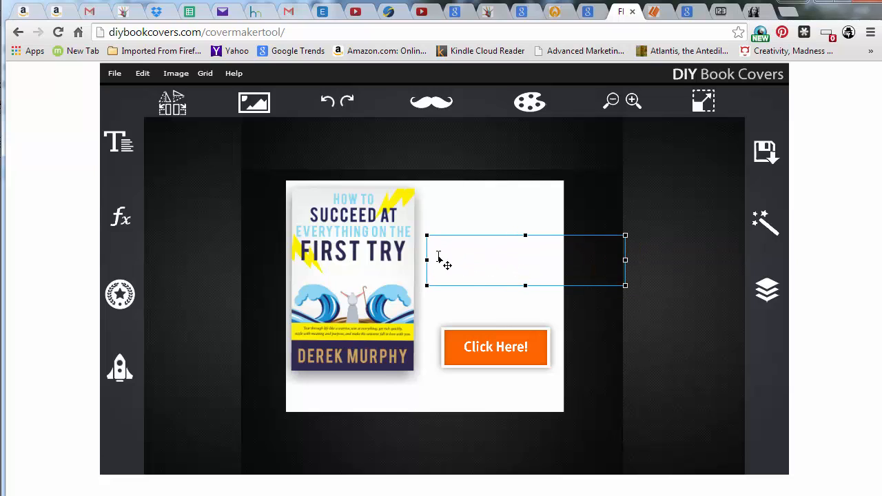
pyautogui.moveTo(439, 259); pyautogui.dragTo(801, 263)
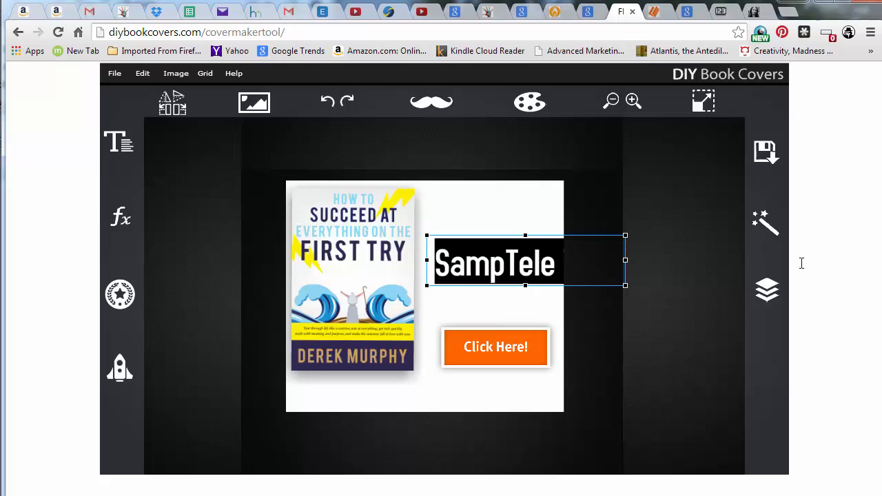
pyautogui.press('BackSpace')
# Open the text settings and set the text box's colour to dark grey 424242
pyautogui.click(118, 143)
pyautogui.click(265, 214)
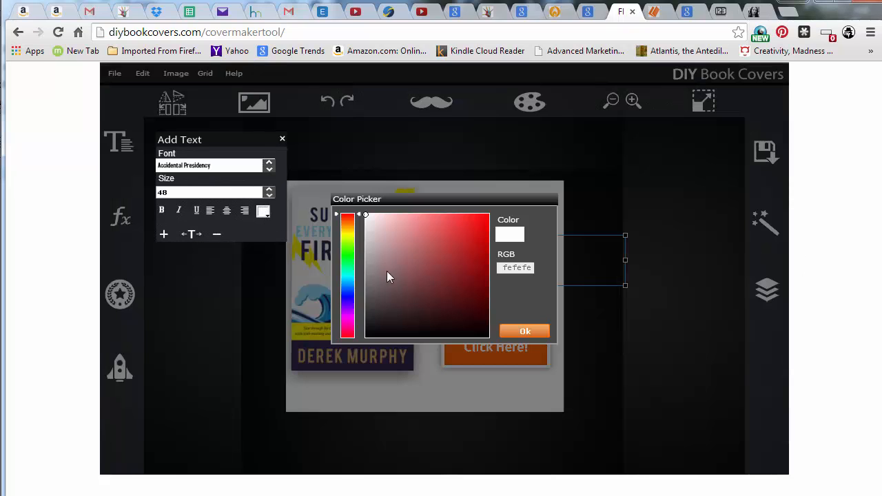
pyautogui.moveTo(376, 286); pyautogui.dragTo(362, 305)
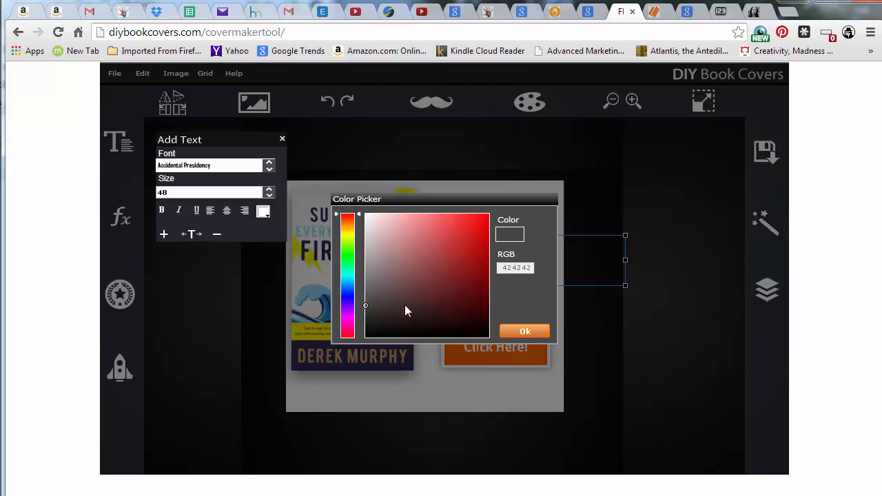
pyautogui.click(516, 334)
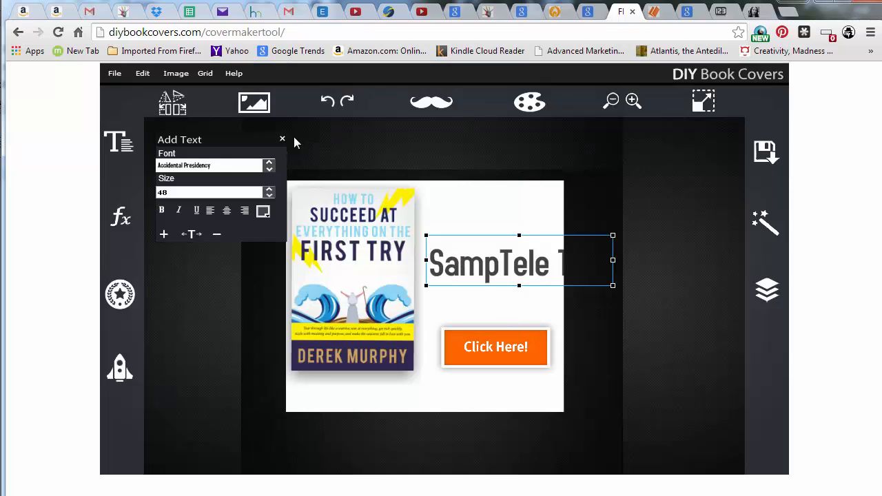
# Set the text box's font size to 16
pyautogui.click(269, 192)
pyautogui.click(178, 263)
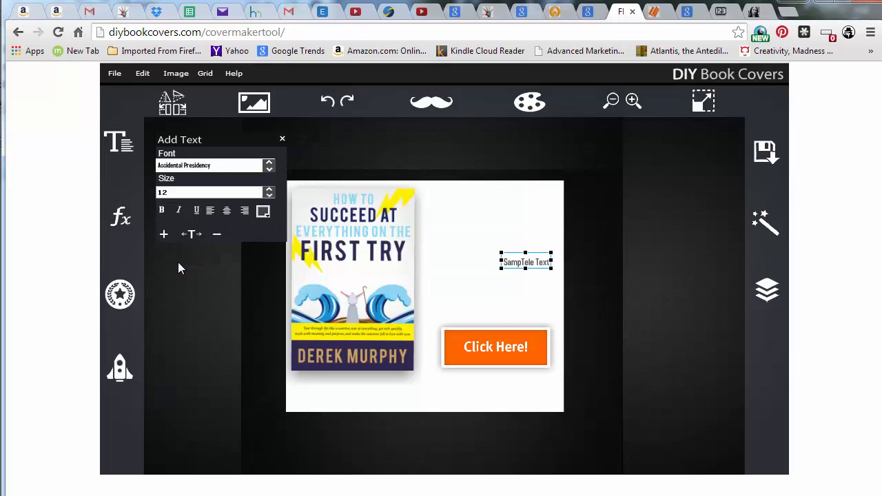
pyautogui.click(269, 192)
pyautogui.scroll(-2, 196, 251)
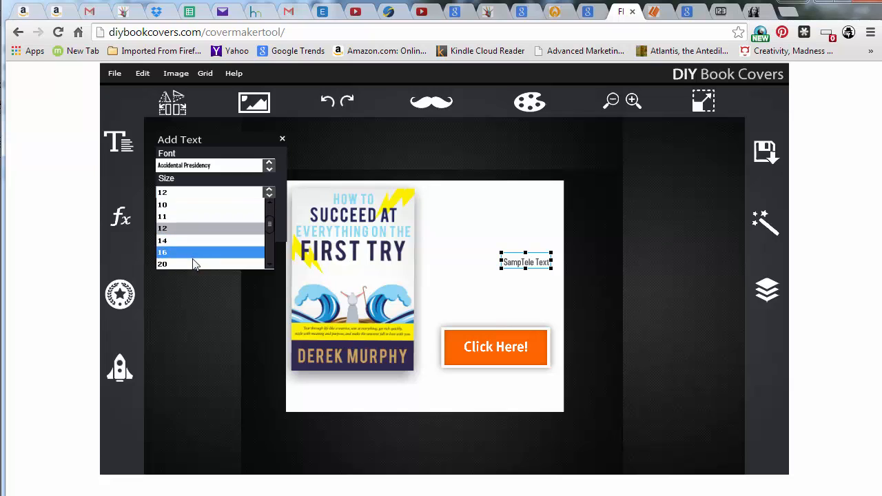
pyautogui.click(193, 252)
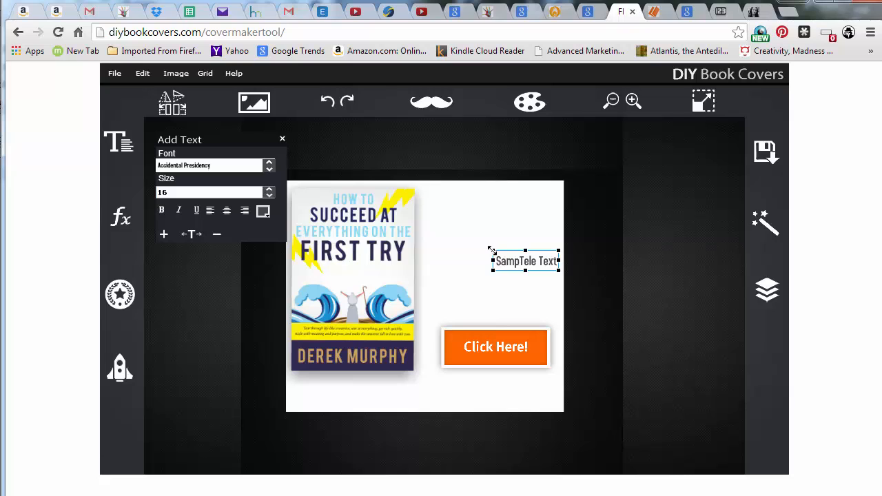
# Move the text box up into the space beside the top of the book cover
pyautogui.moveTo(492, 251); pyautogui.dragTo(471, 249)
pyautogui.moveTo(520, 266); pyautogui.dragTo(492, 233)
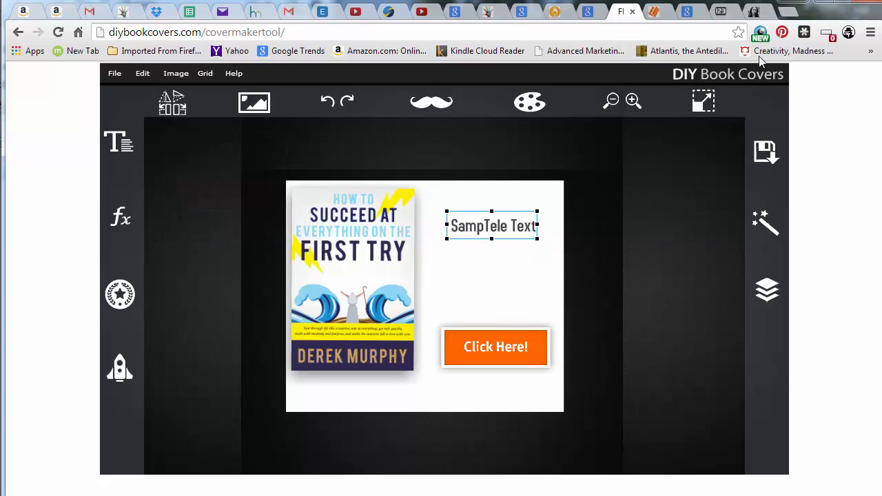
# Examine the J.F. Penn free book landing page in another tab for layout reference
pyautogui.click(758, 11)
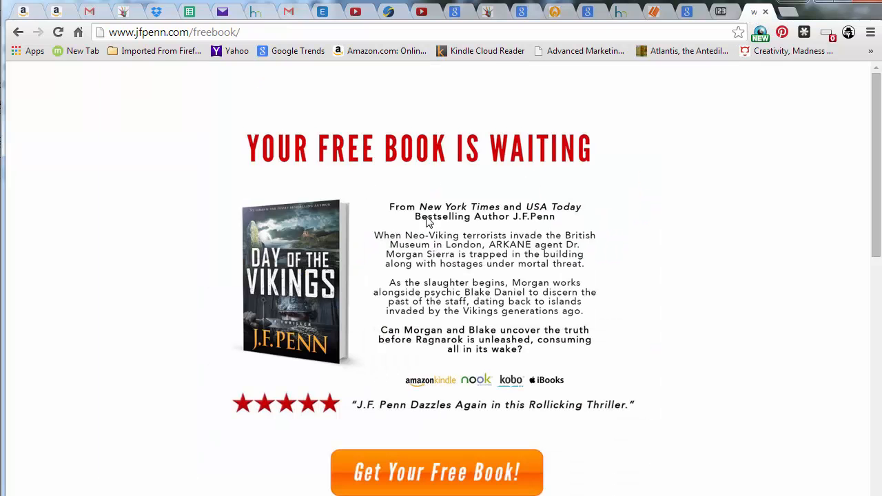
pyautogui.scroll(-2, 493, 292)
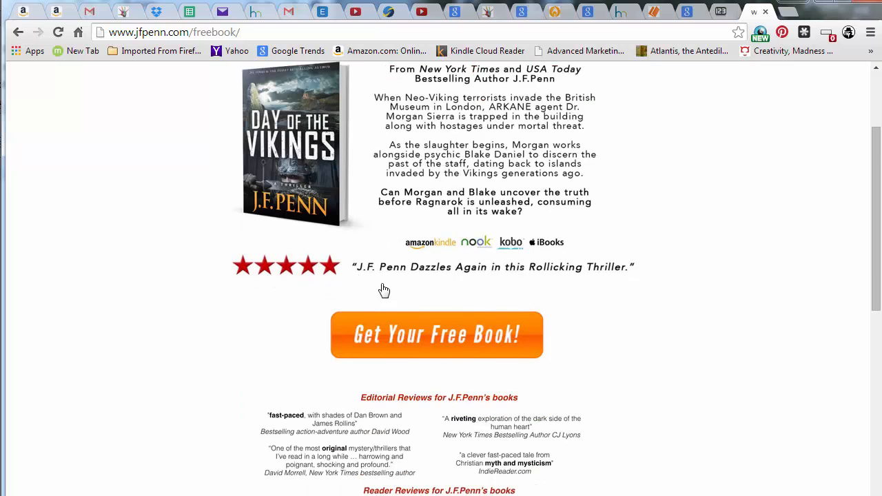
pyautogui.scroll(-1, 372, 275)
pyautogui.scroll(3, 620, 186)
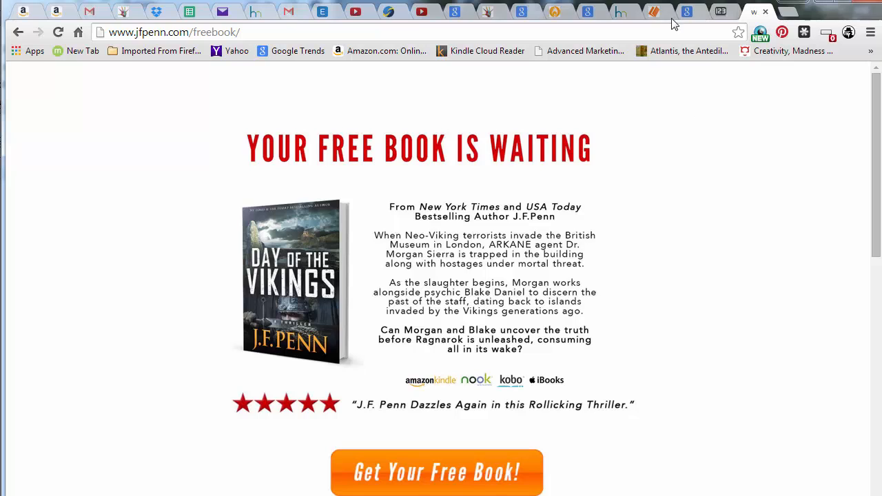
# Return to the cover maker and nudge the text box slightly upward
pyautogui.click(621, 11)
pyautogui.moveTo(498, 231); pyautogui.dragTo(498, 228)
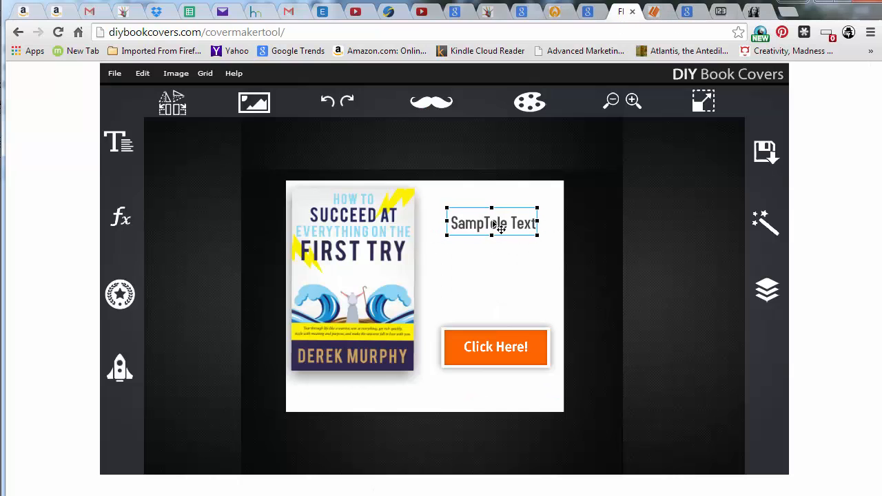
# Import the amazon5star100 image and place it small below the Click Here! button
pyautogui.click(246, 109)
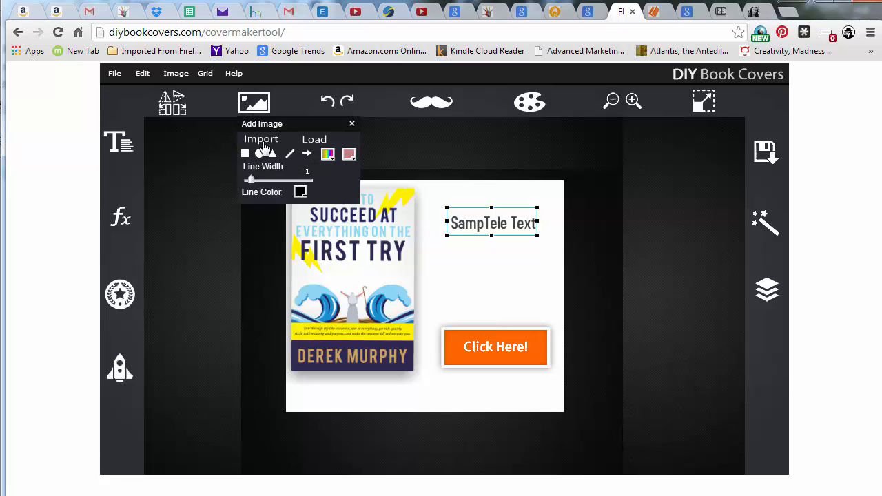
pyautogui.click(263, 141)
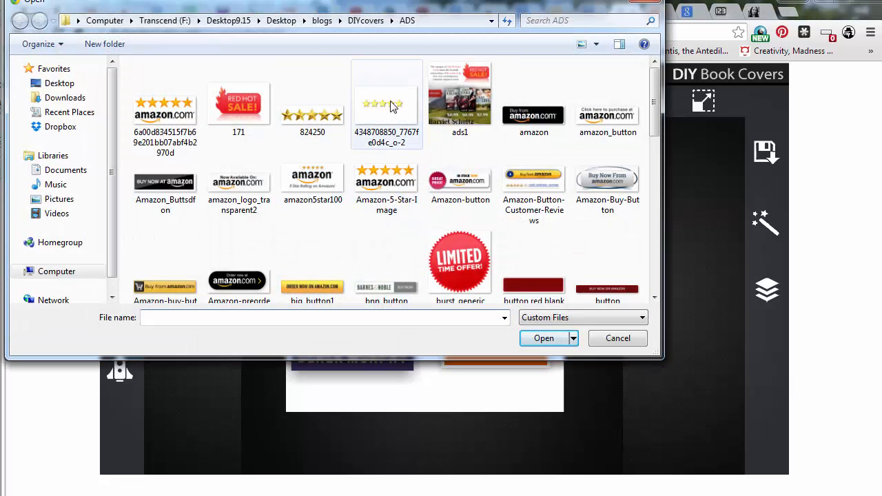
pyautogui.click(400, 117)
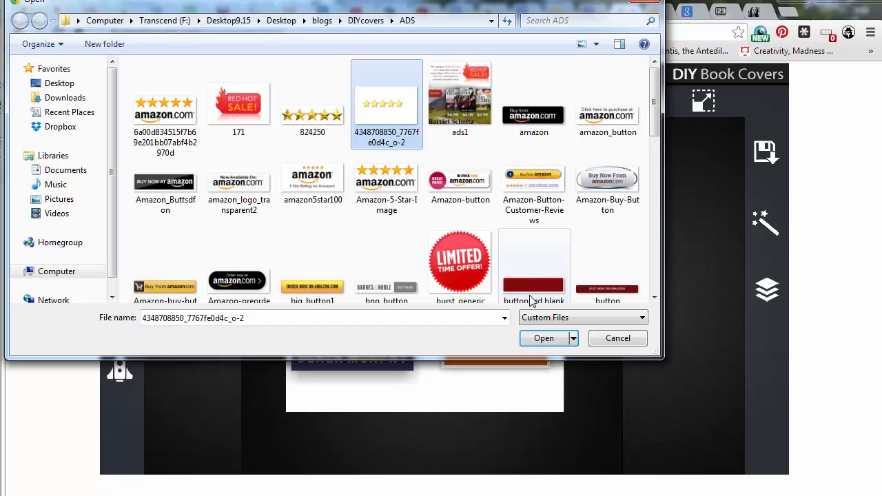
pyautogui.click(403, 185)
pyautogui.scroll(-10, 406, 180)
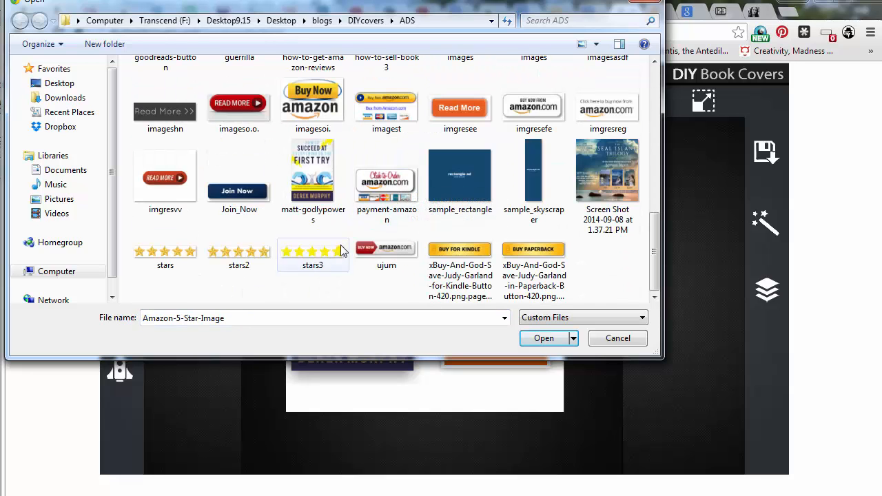
pyautogui.scroll(10, 341, 251)
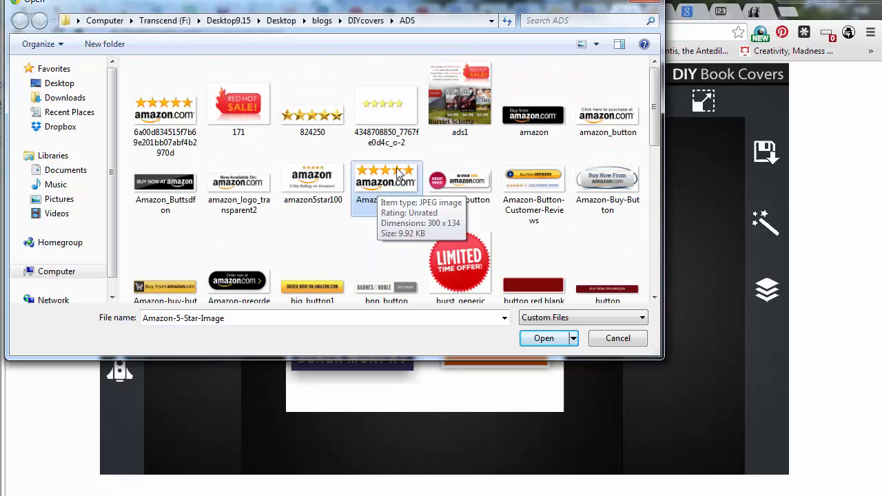
pyautogui.click(320, 191)
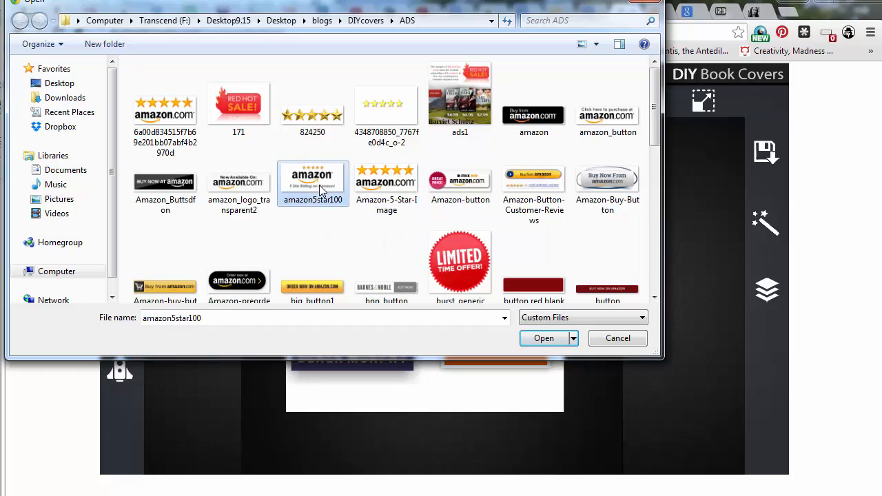
pyautogui.click(543, 338)
pyautogui.moveTo(486, 284); pyautogui.dragTo(528, 402)
pyautogui.click(582, 385)
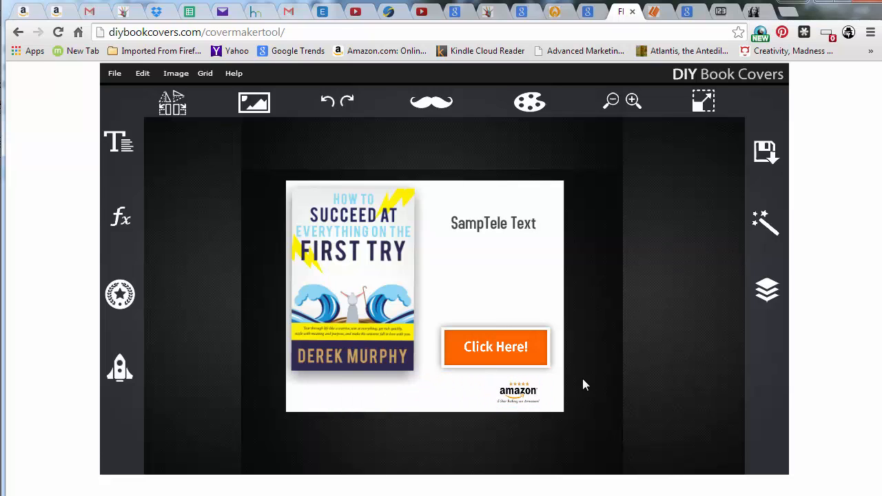
# Import the stars2 image, shrink it, and place it below the book cover
pyautogui.click(516, 237)
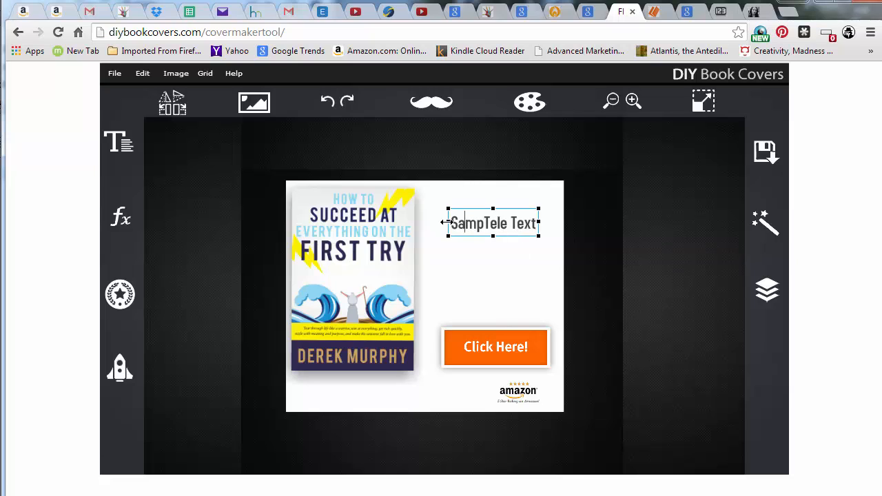
pyautogui.click(254, 104)
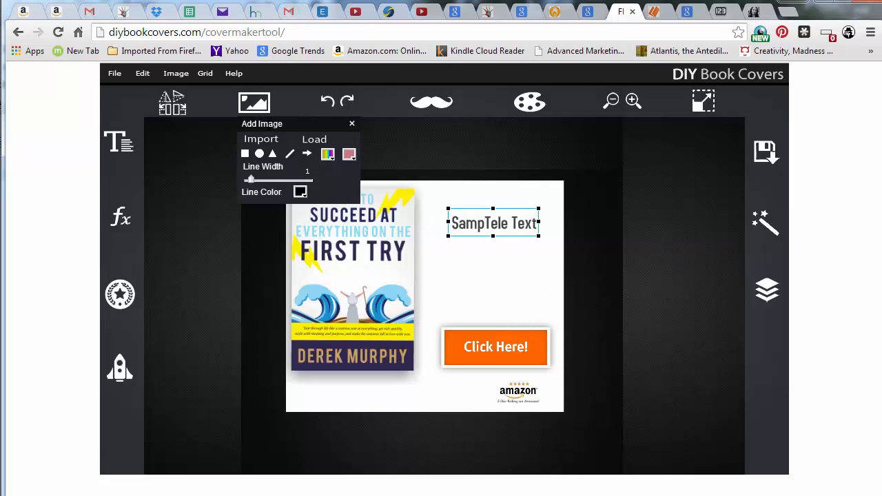
pyautogui.click(269, 140)
pyautogui.click(314, 177)
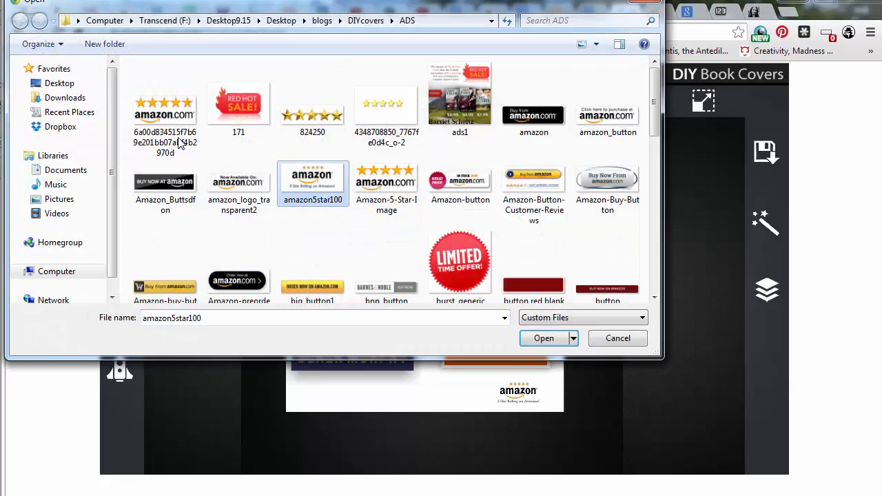
pyautogui.scroll(-10, 310, 182)
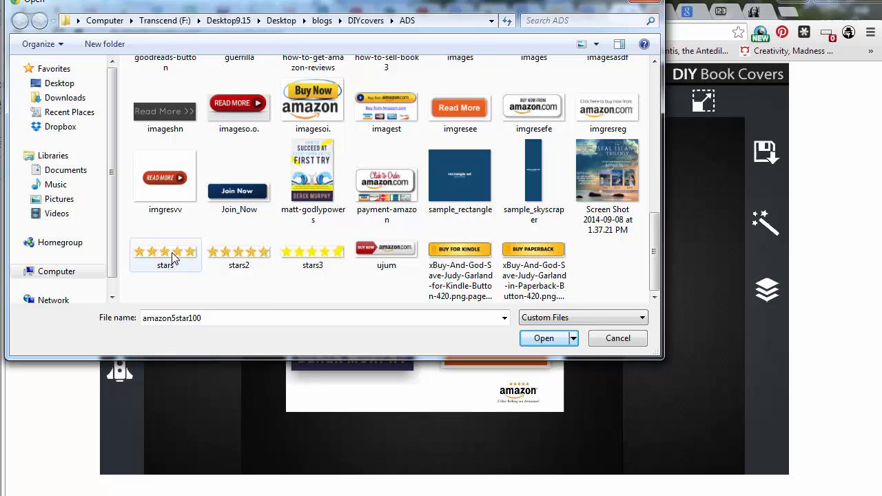
pyautogui.click(226, 262)
pyautogui.click(544, 339)
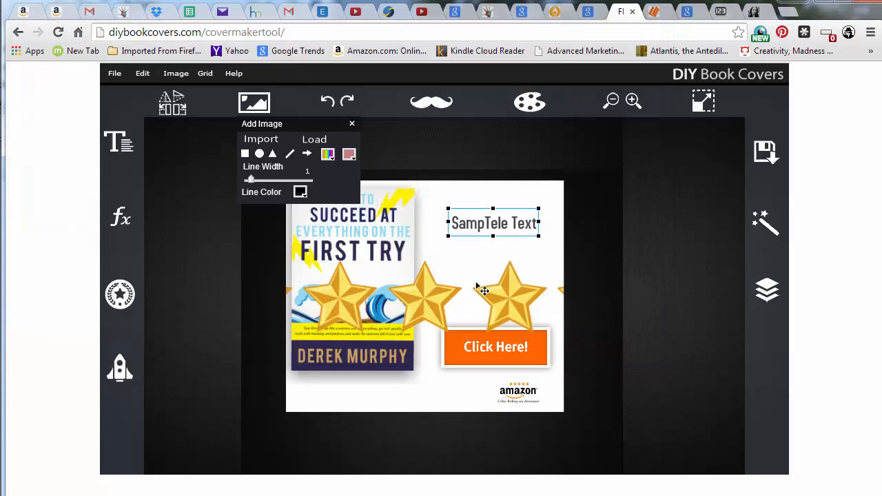
pyautogui.click(480, 286)
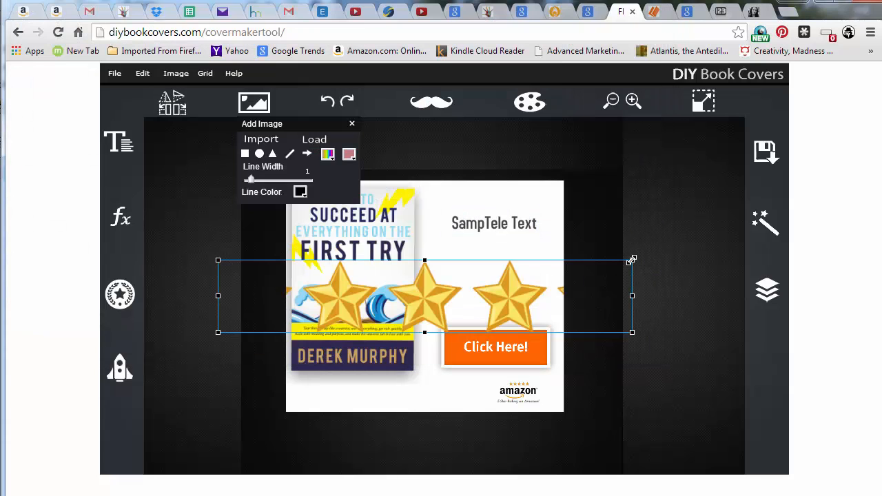
pyautogui.moveTo(631, 260); pyautogui.dragTo(374, 396)
pyautogui.click(504, 396)
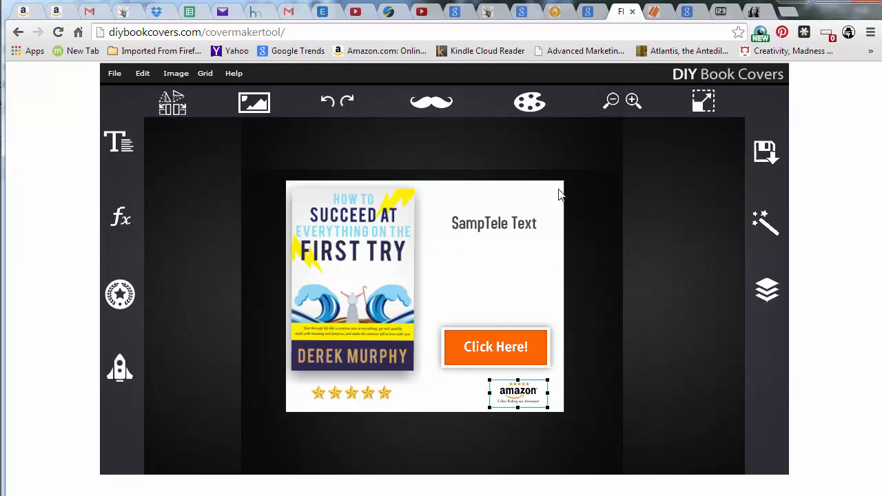
# Resize the canvas through the custom size options to 336 wide by 380 high
pyautogui.click(702, 103)
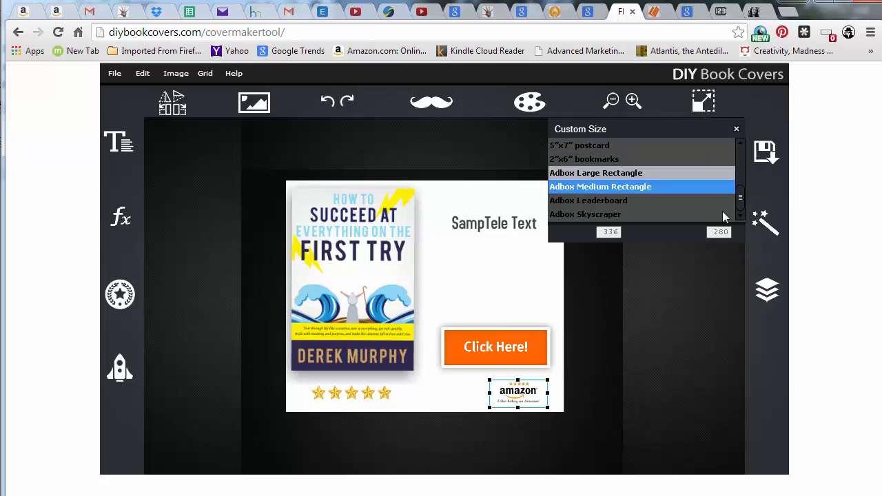
pyautogui.moveTo(604, 232); pyautogui.dragTo(637, 232)
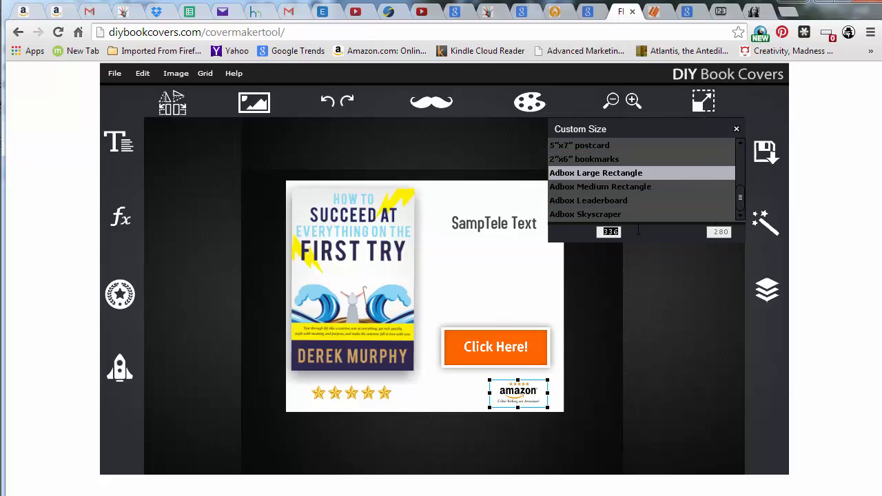
pyautogui.moveTo(713, 233); pyautogui.dragTo(732, 233)
pyautogui.click(598, 233)
pyautogui.moveTo(598, 232); pyautogui.dragTo(645, 234)
pyautogui.moveTo(717, 232); pyautogui.dragTo(716, 260)
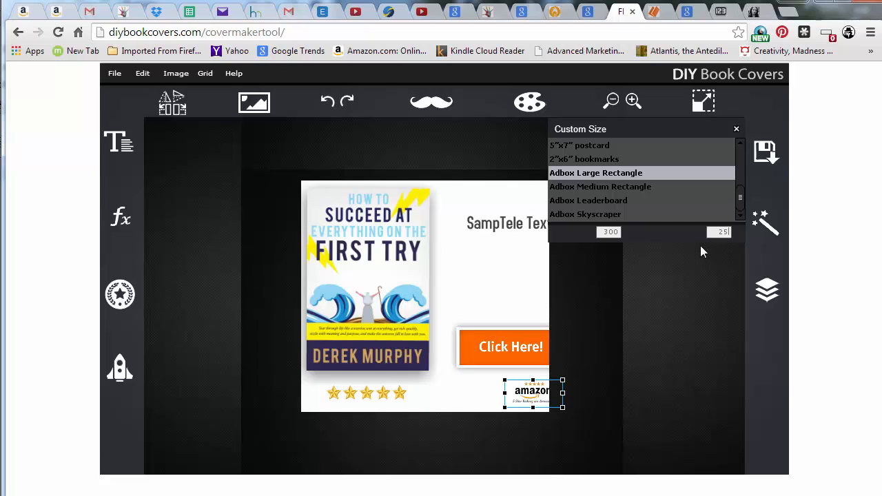
pyautogui.click(624, 175)
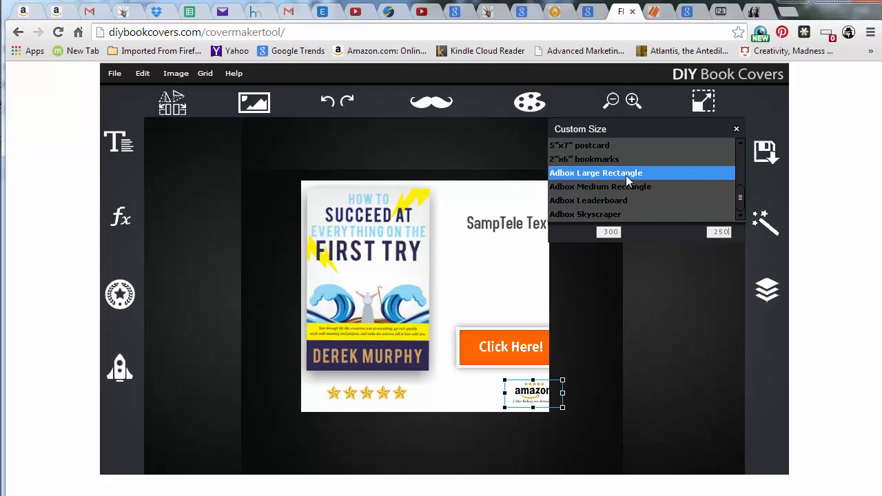
pyautogui.click(624, 187)
pyautogui.click(605, 232)
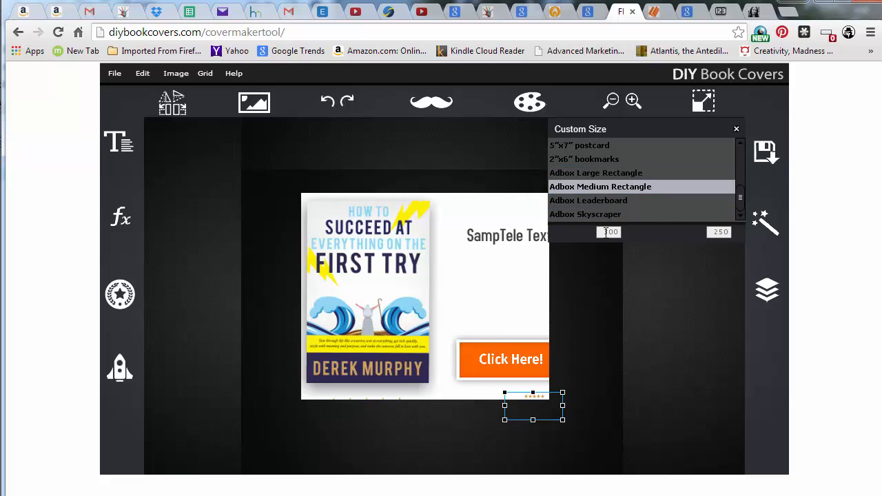
pyautogui.click(625, 174)
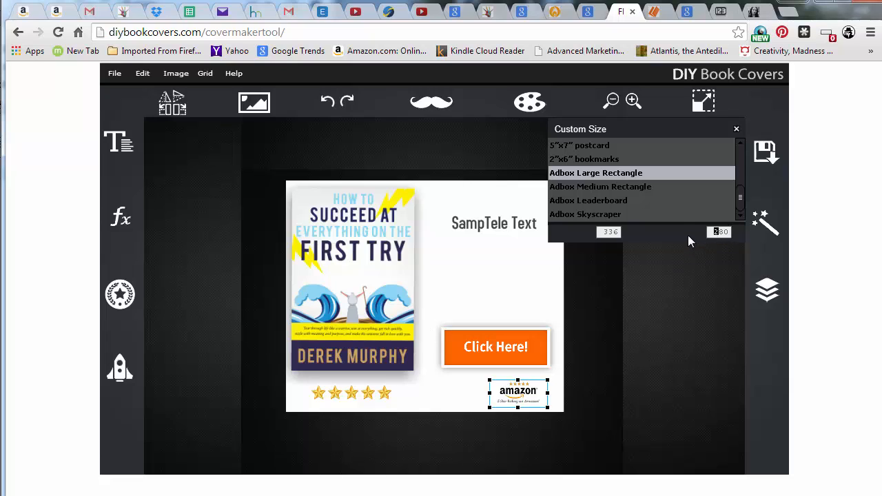
pyautogui.click(693, 261)
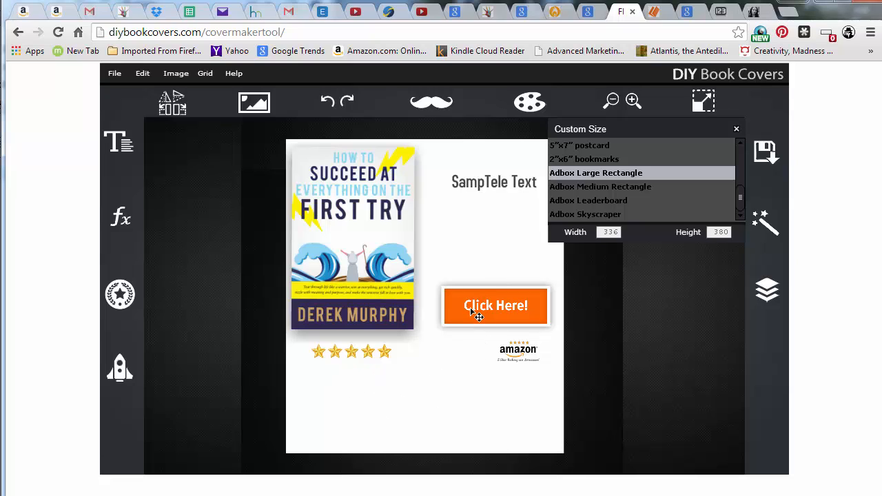
# Replace the sample text in the text box with FREE BOOKS
pyautogui.click(501, 189)
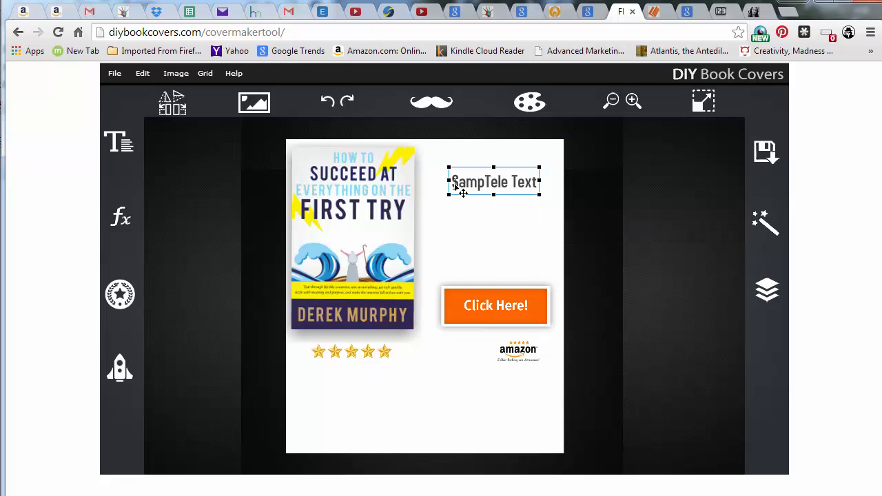
pyautogui.moveTo(453, 184); pyautogui.dragTo(569, 189)
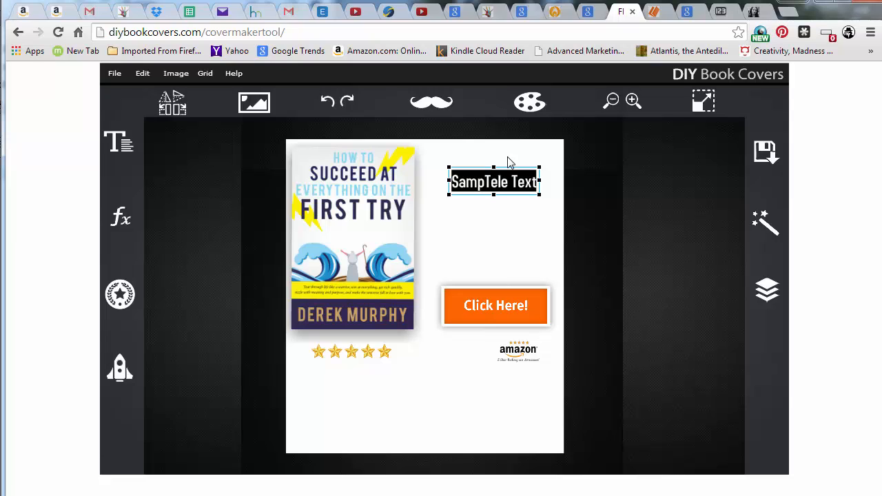
pyautogui.write('FREE BOOKS')
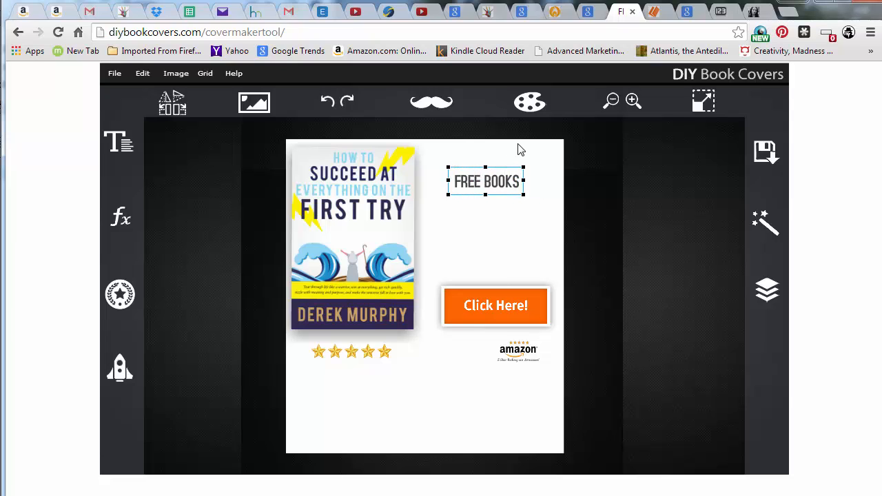
# Delete the final S so the headline reads FREE BOOK, then select the headline's text
pyautogui.press('BackSpace')
pyautogui.press('Left')
pyautogui.press('Left')
pyautogui.press('Left')
pyautogui.press('Left')
pyautogui.click(129, 149)
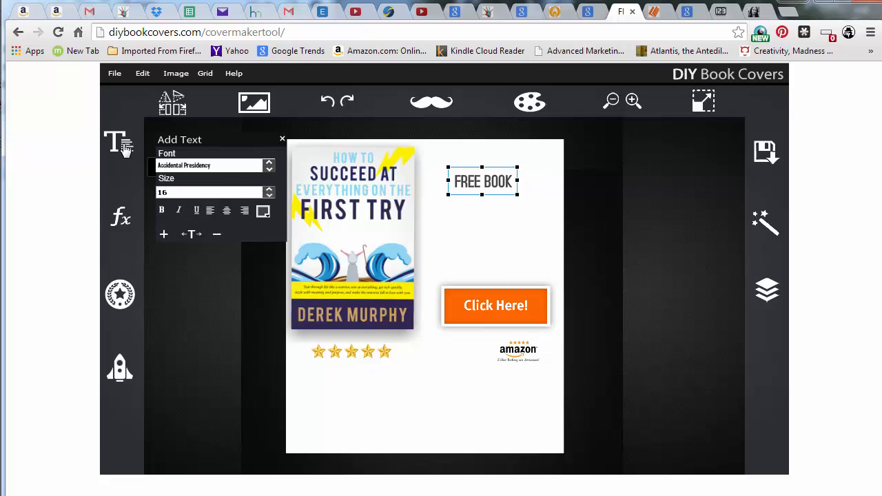
pyautogui.click(452, 181)
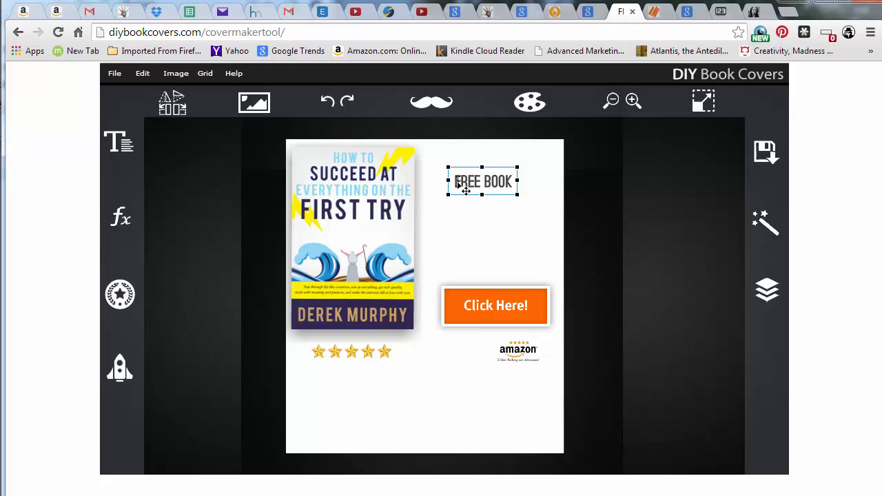
pyautogui.moveTo(453, 181); pyautogui.dragTo(535, 183)
# Change the headline's font to Gobold
pyautogui.click(122, 143)
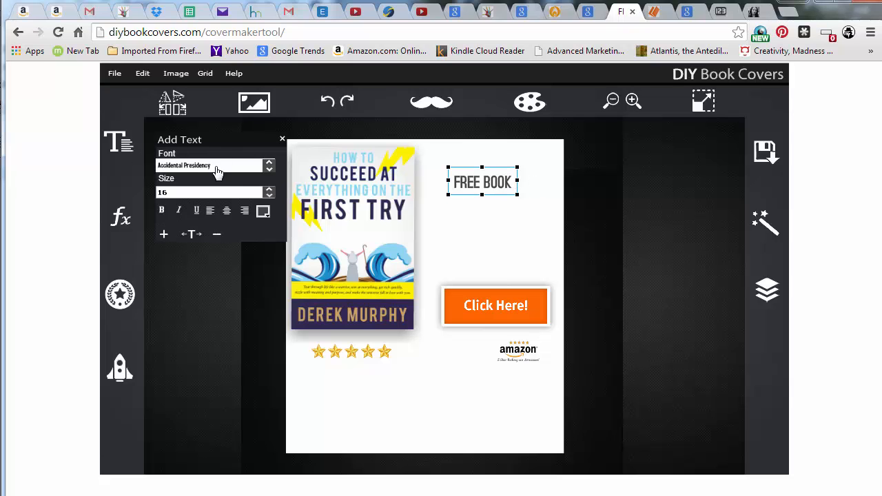
pyautogui.click(269, 168)
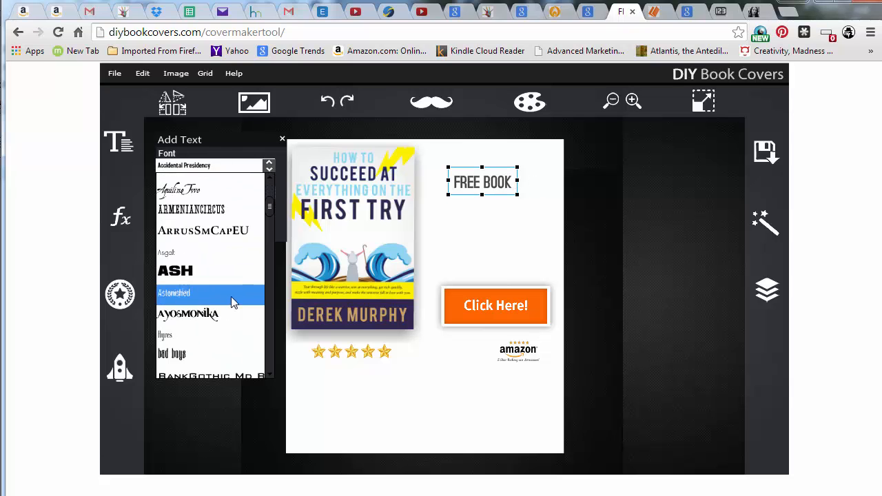
pyautogui.scroll(-5, 231, 296)
pyautogui.scroll(-10, 224, 294)
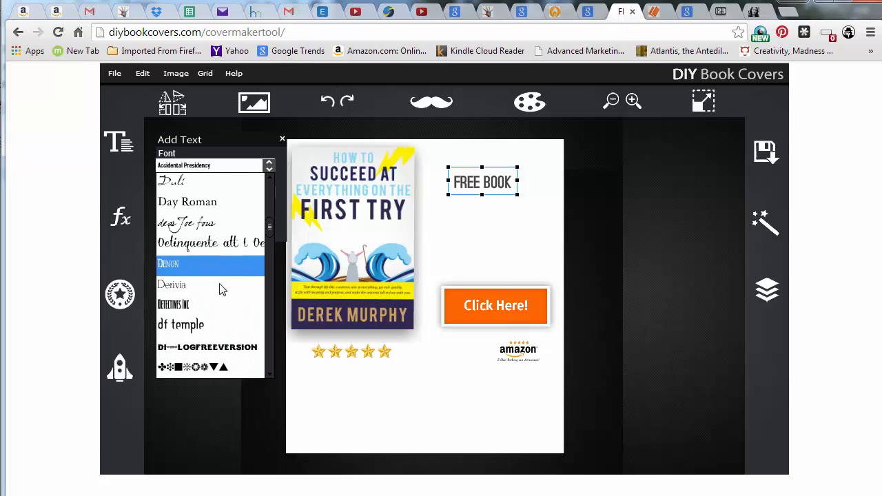
pyautogui.scroll(-4, 219, 289)
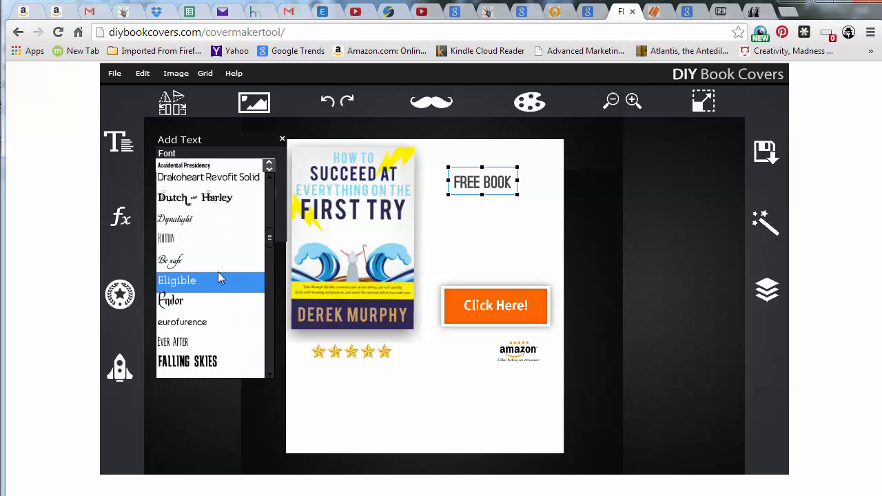
pyautogui.scroll(-3, 212, 251)
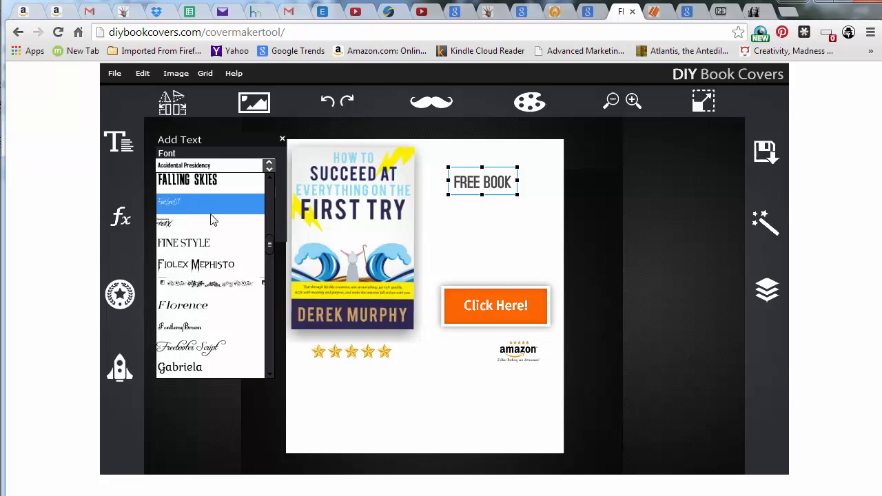
pyautogui.scroll(-3, 212, 219)
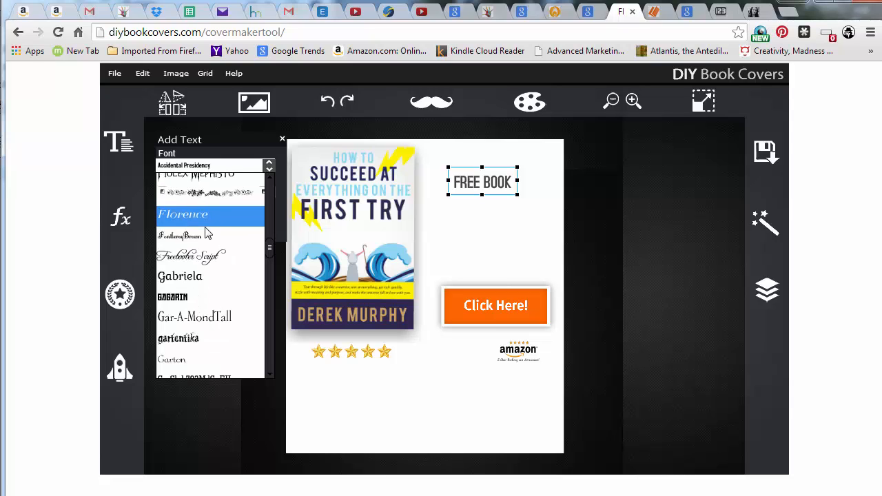
pyautogui.scroll(-3, 209, 248)
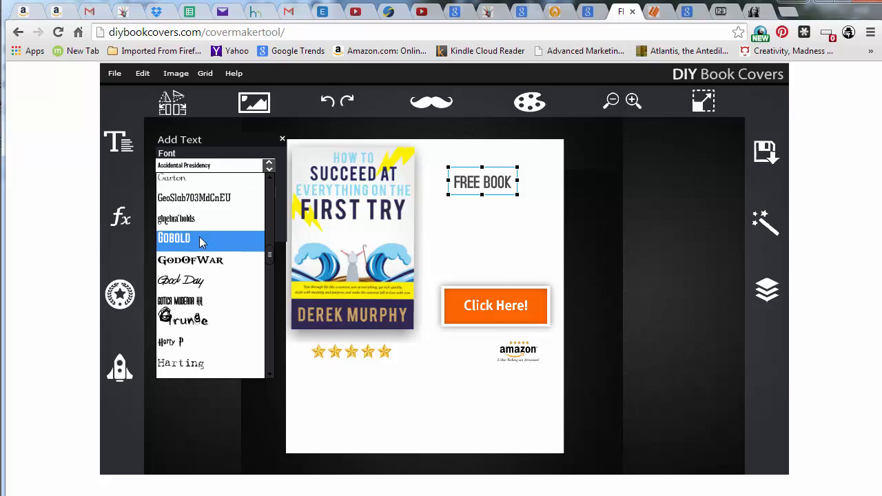
pyautogui.click(201, 242)
pyautogui.click(490, 184)
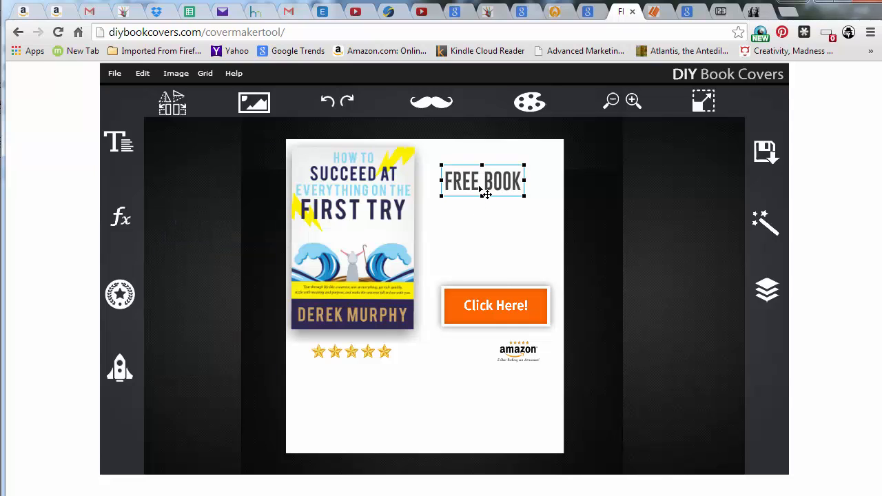
# Browse the font list for other headline fonts
pyautogui.click(119, 143)
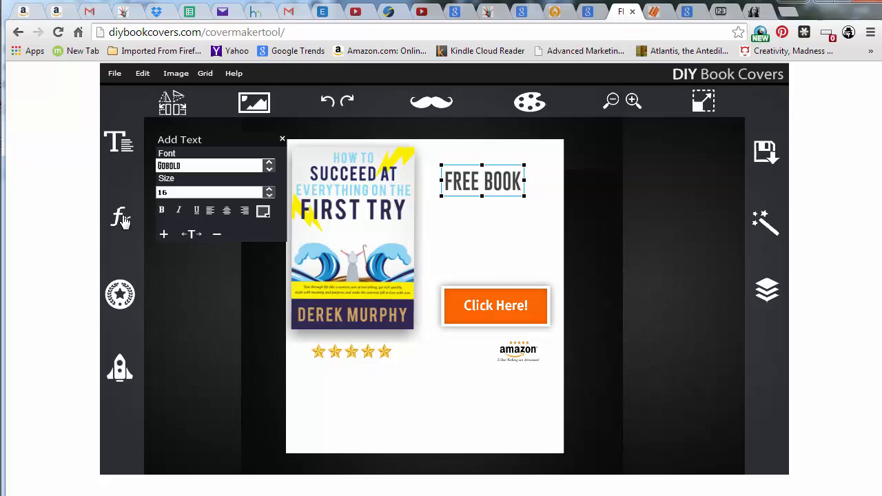
pyautogui.click(183, 167)
pyautogui.scroll(-10, 193, 258)
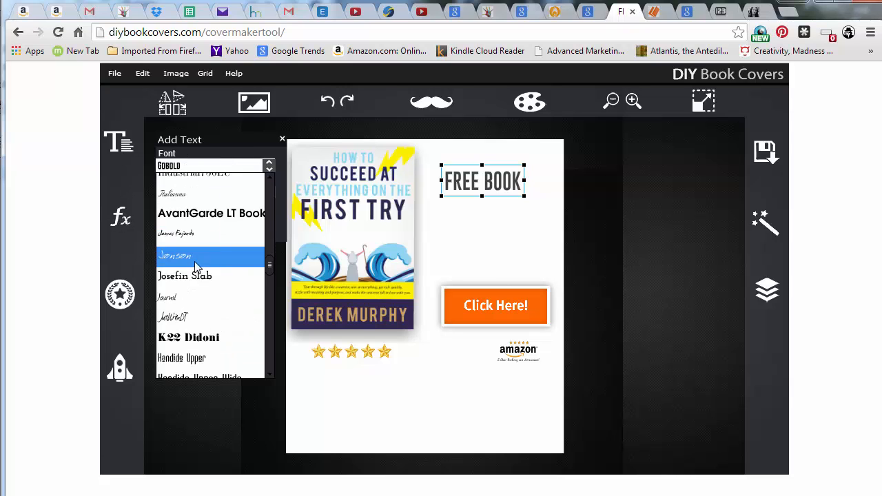
pyautogui.scroll(-6, 191, 256)
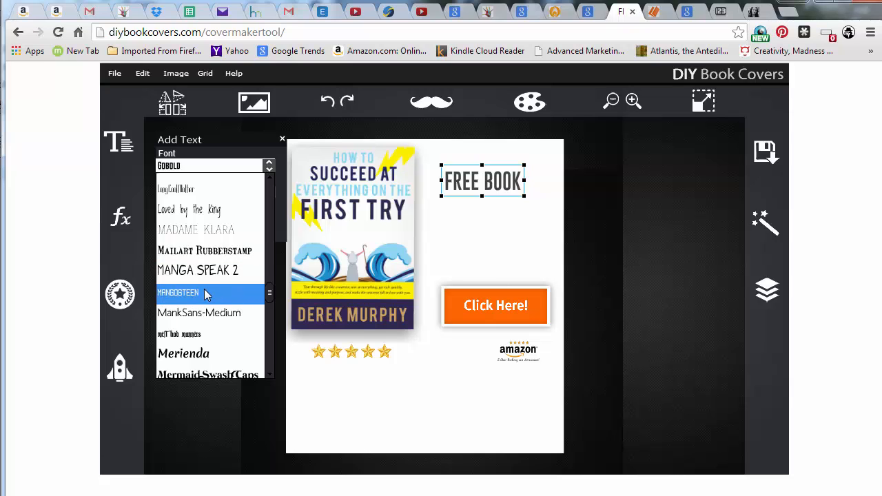
pyautogui.scroll(-8, 205, 296)
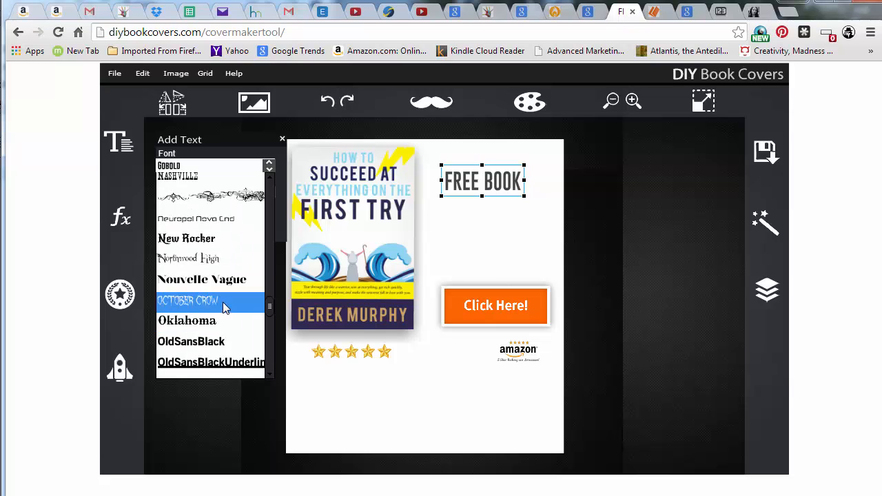
pyautogui.scroll(-10, 194, 269)
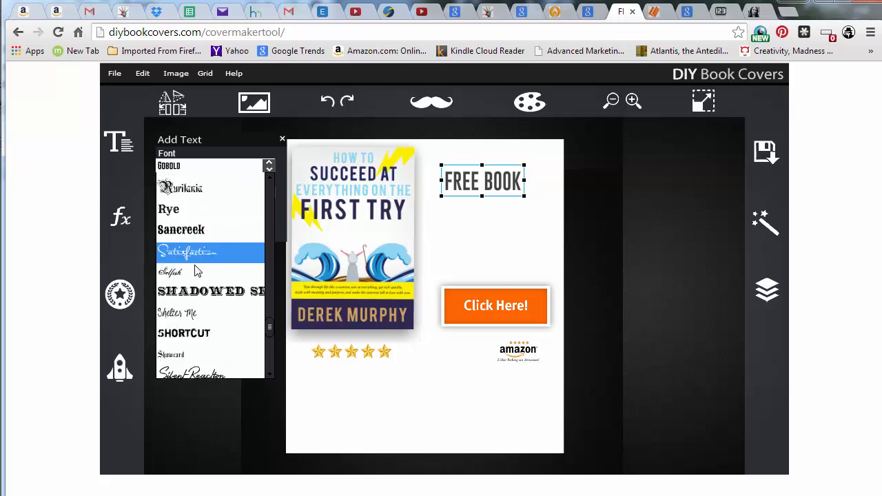
pyautogui.scroll(-6, 196, 267)
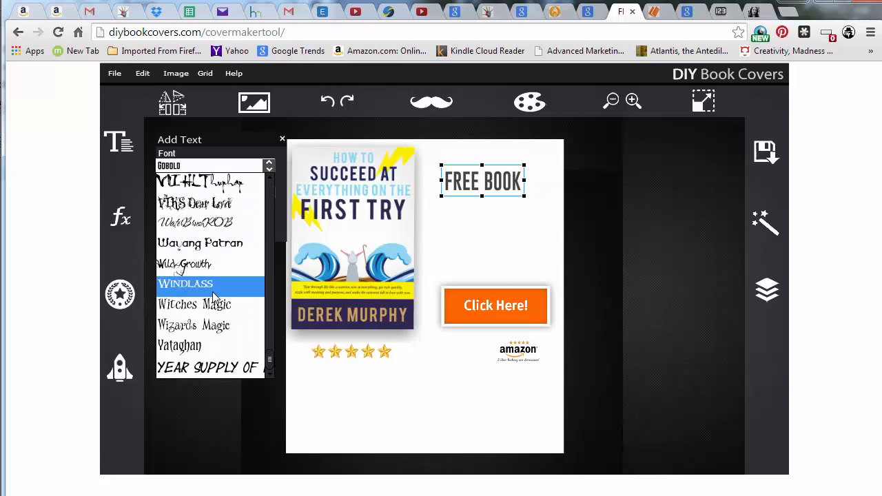
pyautogui.scroll(8, 212, 303)
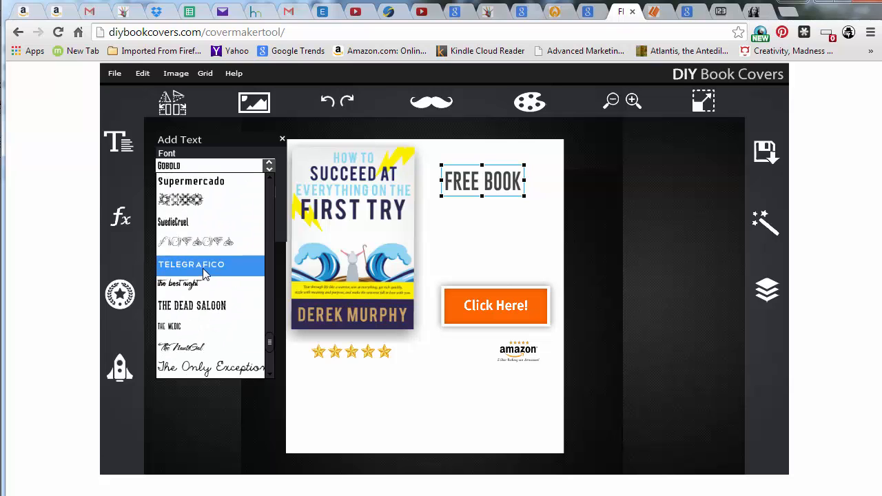
pyautogui.scroll(5, 208, 237)
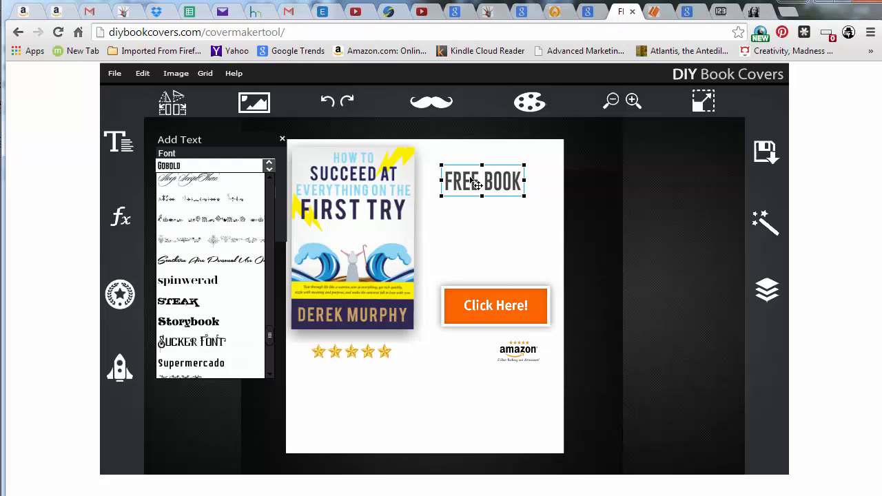
# Add an exclamation mark so the headline reads FREE BOOK!
pyautogui.click(509, 202)
pyautogui.click(511, 184)
pyautogui.click(520, 183)
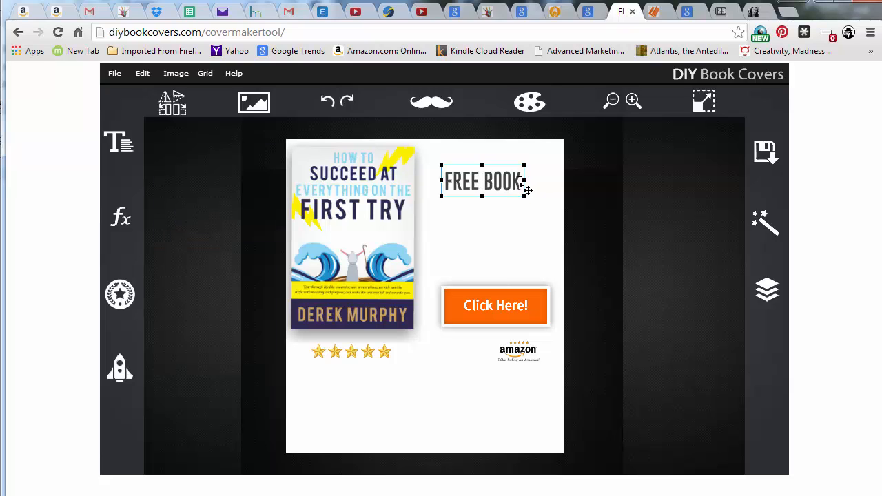
pyautogui.write('!')
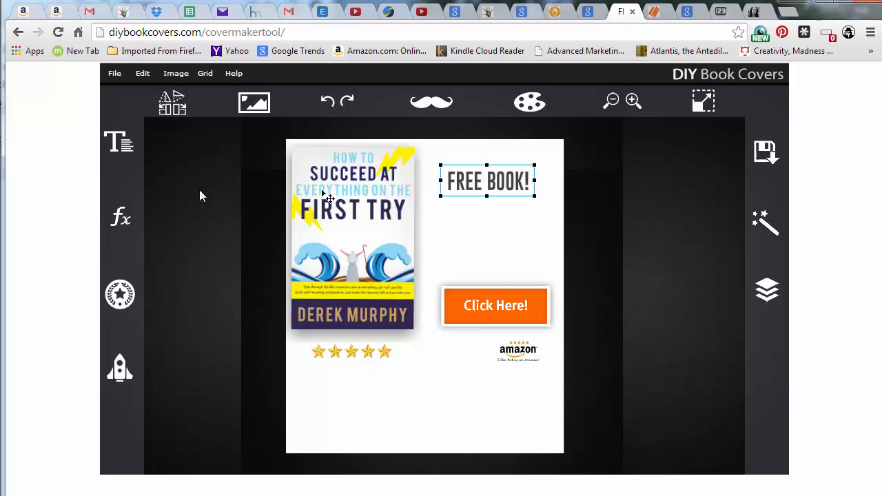
# Widen the headline's letter spacing slightly and nudge it upward
pyautogui.click(120, 143)
pyautogui.click(163, 234)
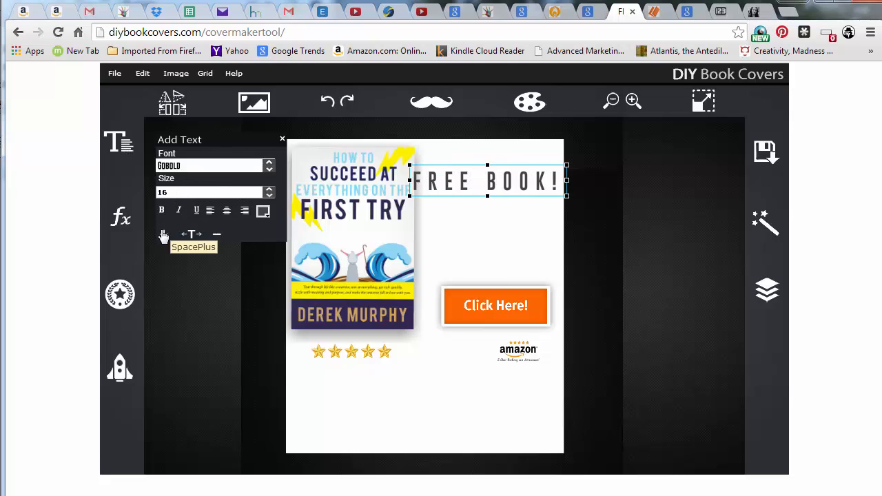
pyautogui.click(217, 235)
pyautogui.click(216, 234)
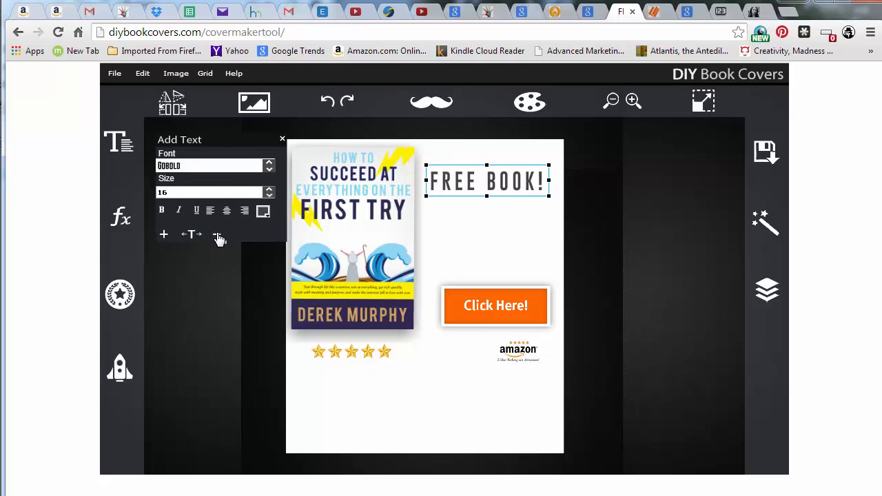
pyautogui.click(217, 235)
pyautogui.click(502, 187)
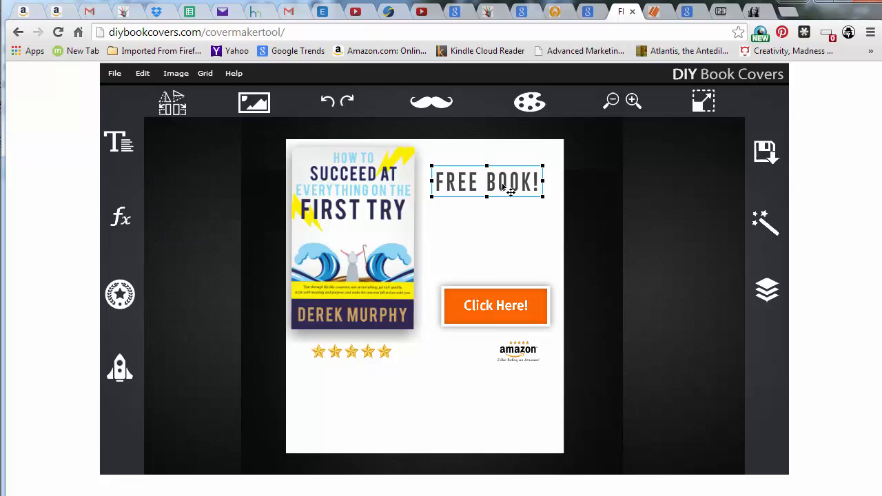
pyautogui.moveTo(514, 192); pyautogui.dragTo(520, 185)
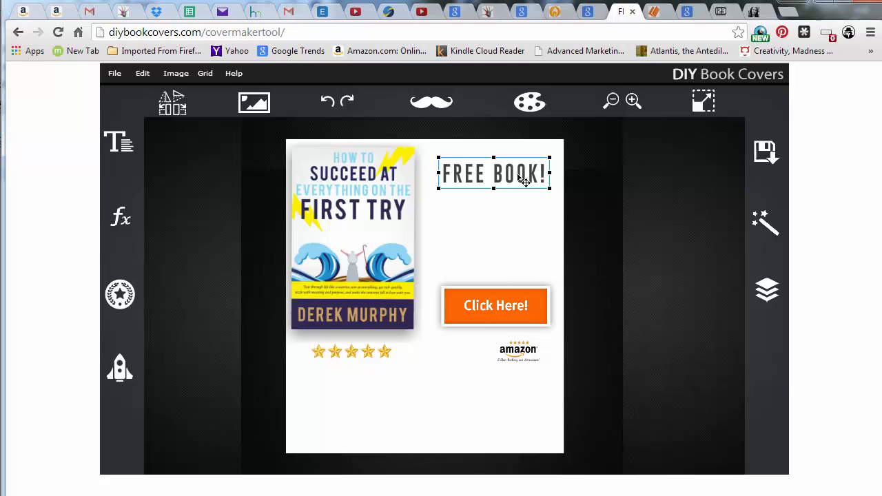
# Duplicate the FREE BOOK! headline and place the copy just below the original
pyautogui.hotkey('ctrl', 'c')
pyautogui.hotkey('ctrl', 'v')
pyautogui.moveTo(515, 177); pyautogui.dragTo(374, 216)
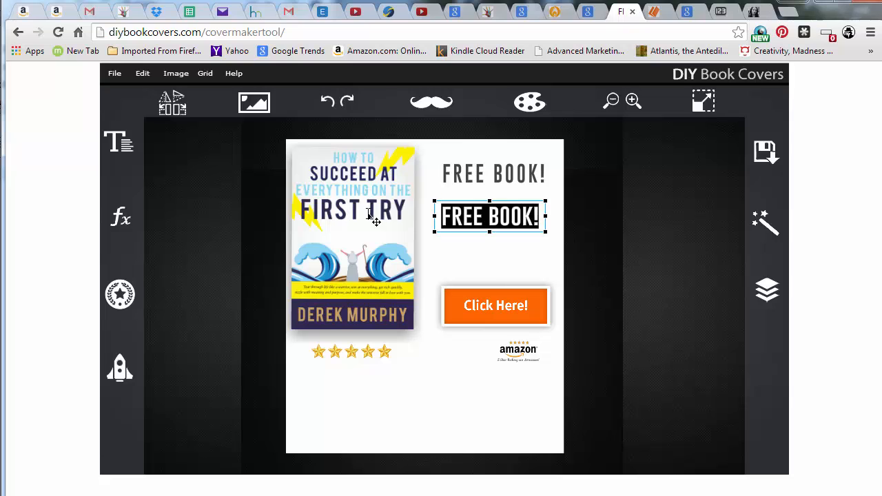
# Change the duplicate headline's font to Print Clearly
pyautogui.click(126, 143)
pyautogui.click(257, 170)
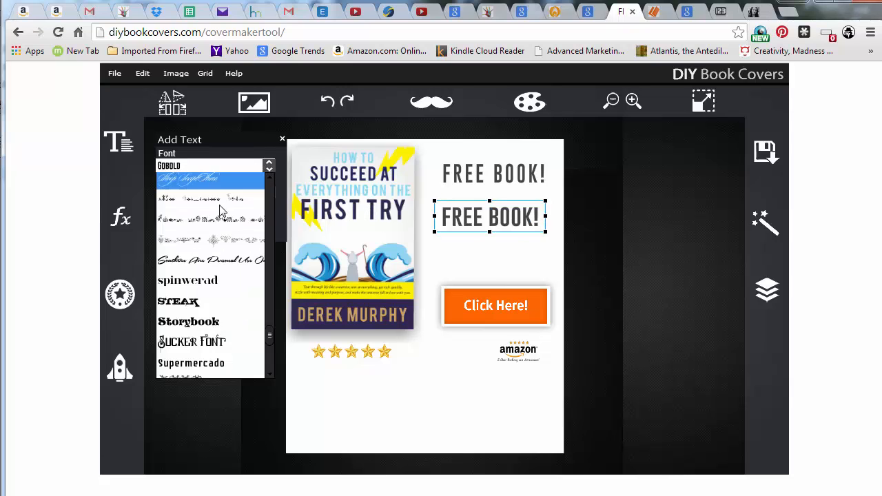
pyautogui.scroll(-10, 221, 210)
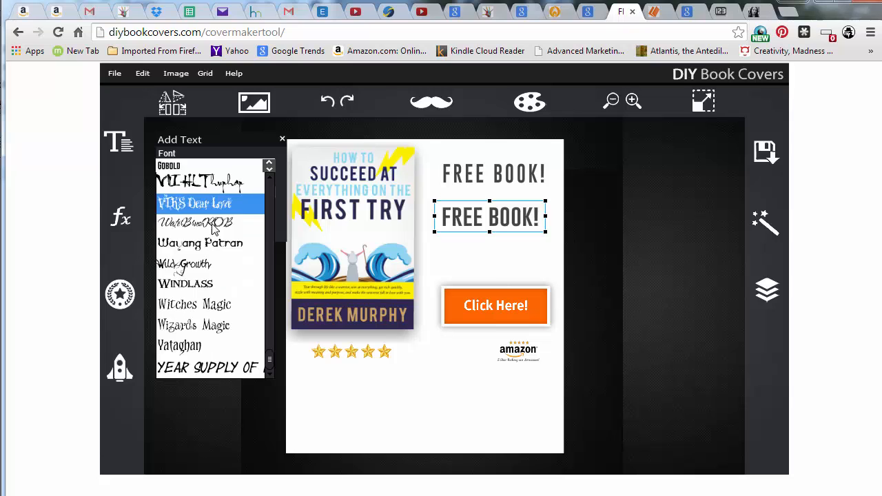
pyautogui.scroll(8, 211, 255)
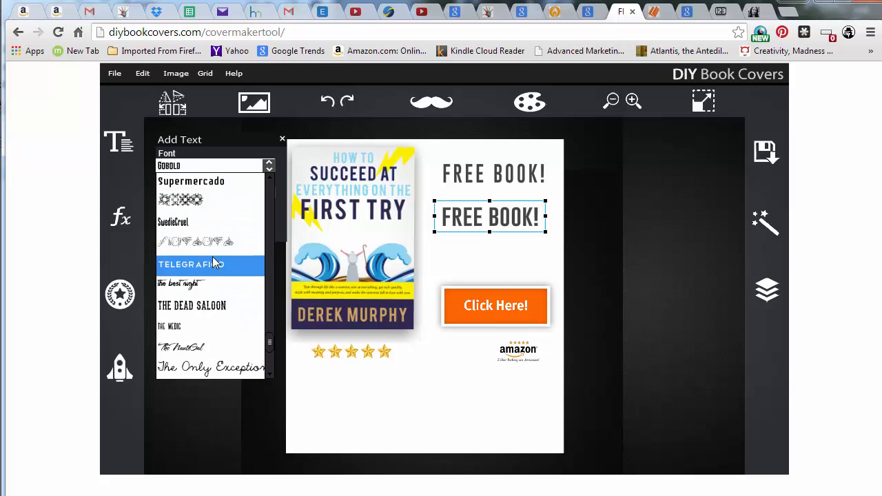
pyautogui.scroll(5, 212, 258)
pyautogui.scroll(4, 210, 248)
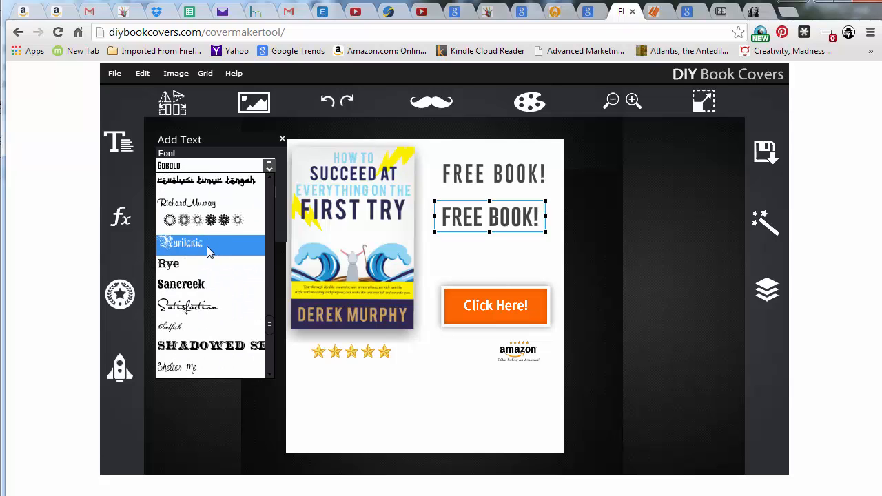
pyautogui.scroll(3, 211, 261)
pyautogui.scroll(2, 207, 276)
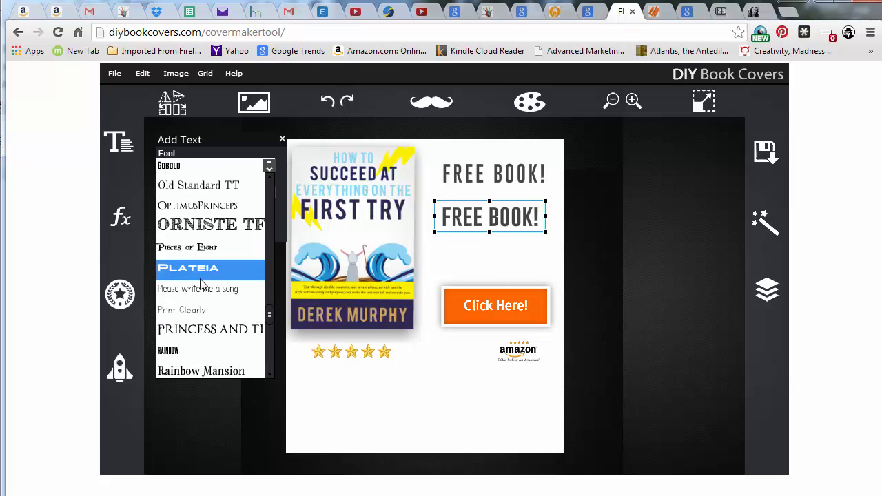
pyautogui.scroll(-4, 200, 282)
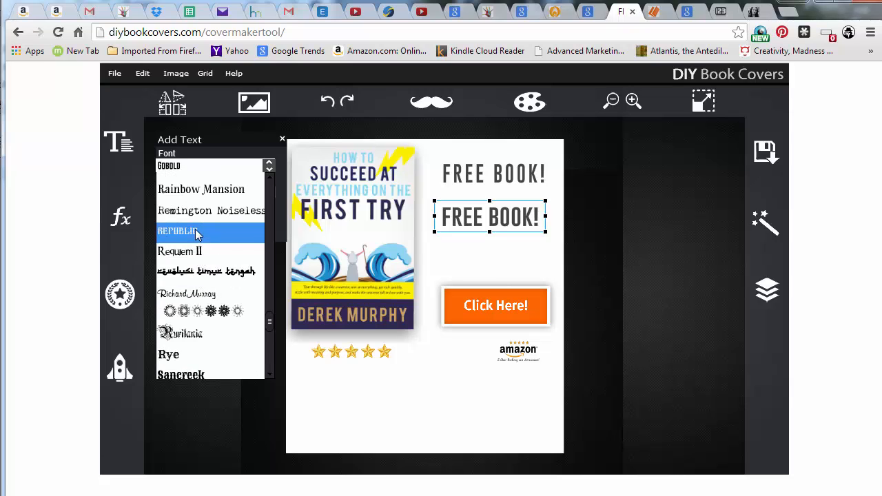
pyautogui.scroll(2, 197, 234)
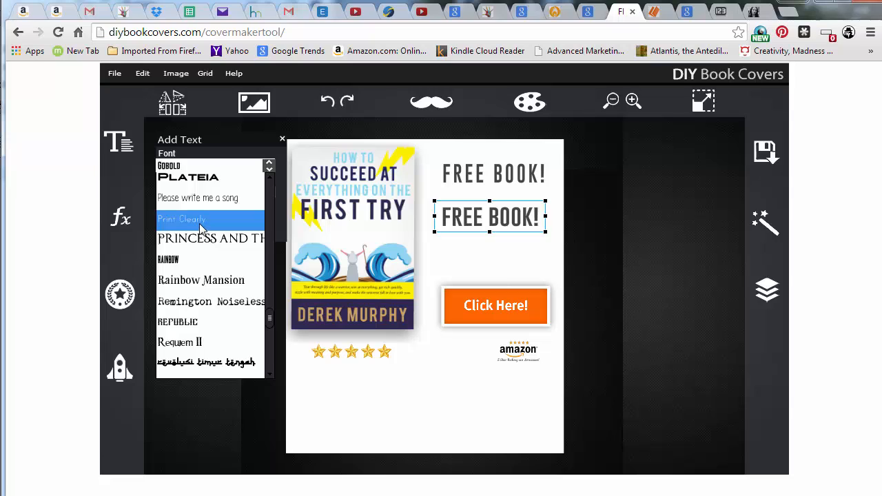
pyautogui.click(199, 219)
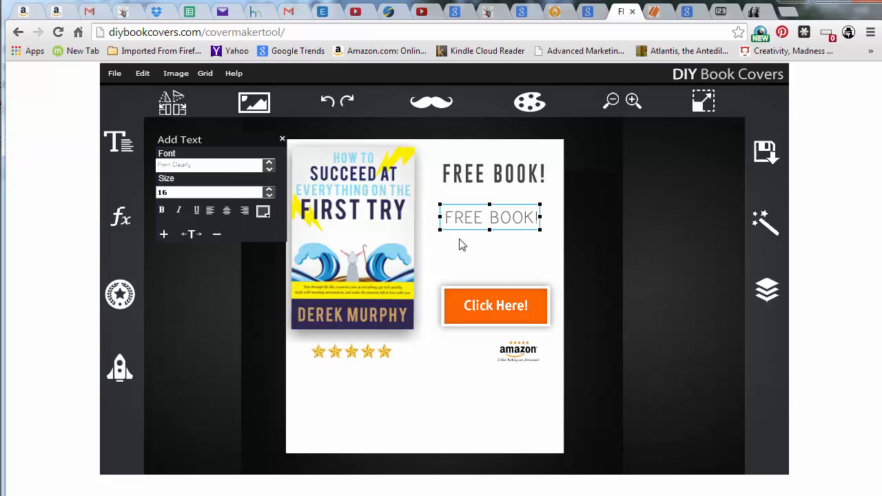
pyautogui.click(469, 219)
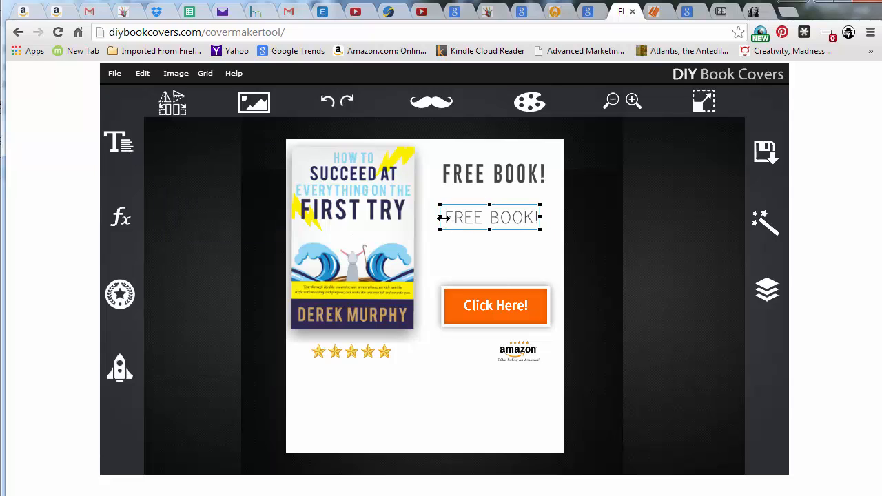
pyautogui.moveTo(440, 217); pyautogui.dragTo(557, 223)
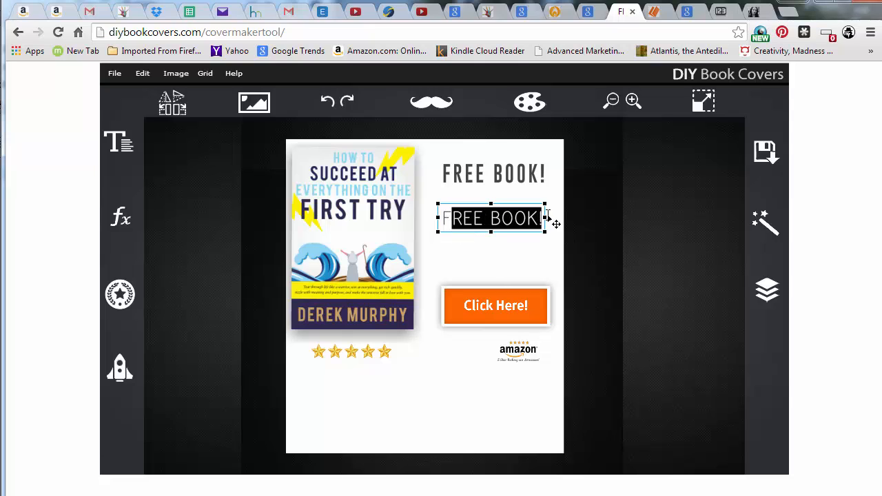
pyautogui.click(131, 151)
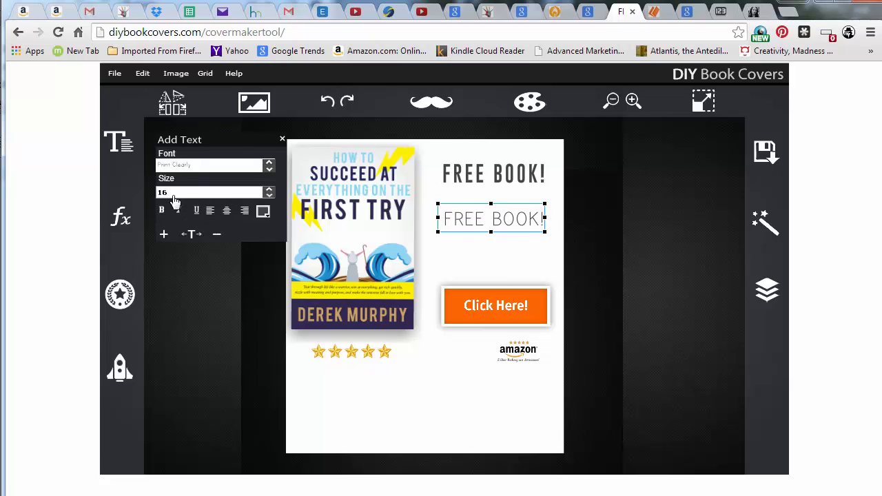
pyautogui.click(268, 167)
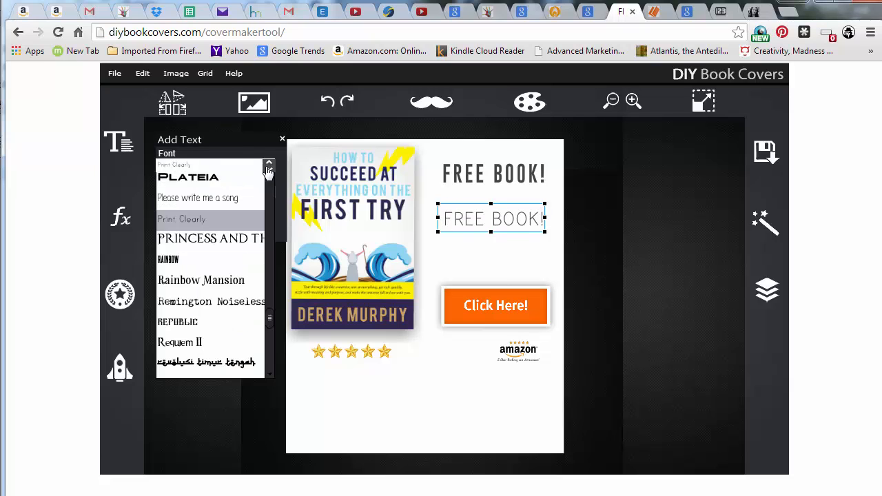
pyautogui.click(222, 219)
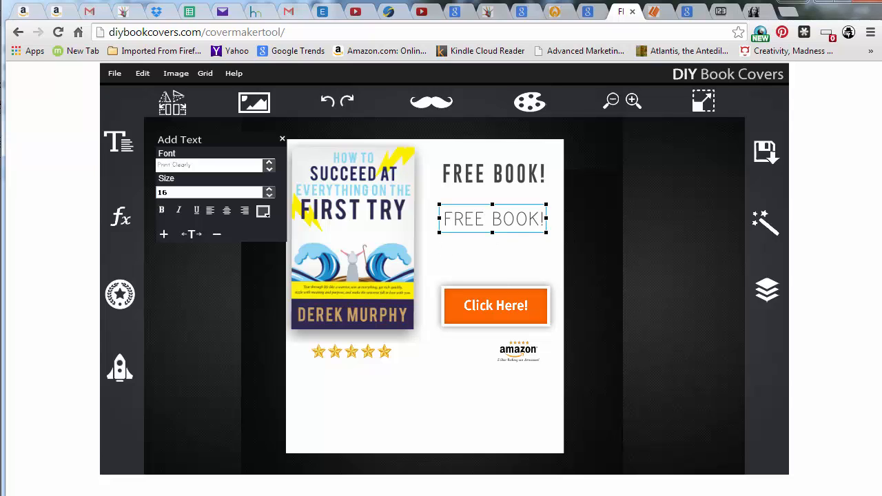
# Replace the duplicate headline's text with Get your
pyautogui.click(517, 230)
pyautogui.moveTo(549, 221); pyautogui.dragTo(460, 228)
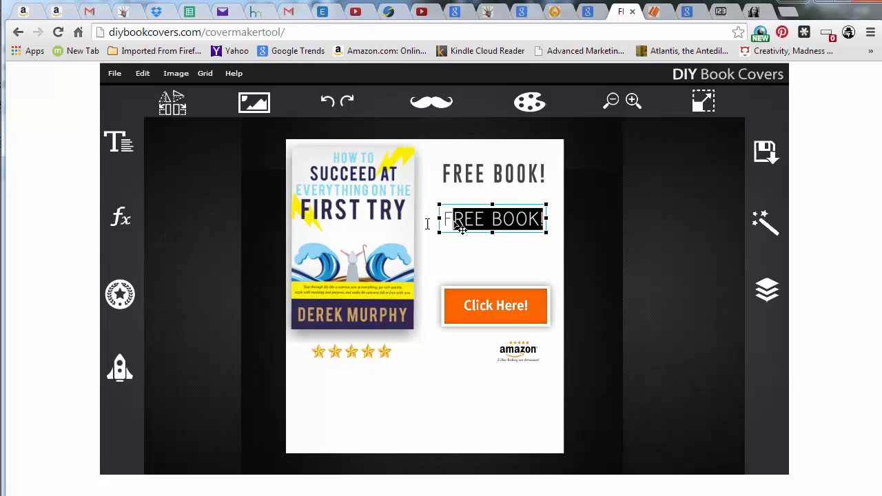
pyautogui.press('BackSpace')
pyautogui.press('BackSpace')
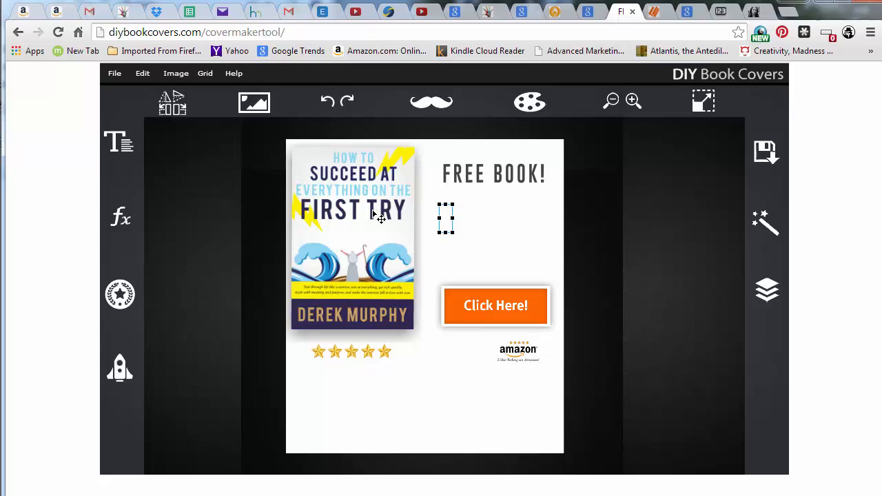
pyautogui.write('Get your')
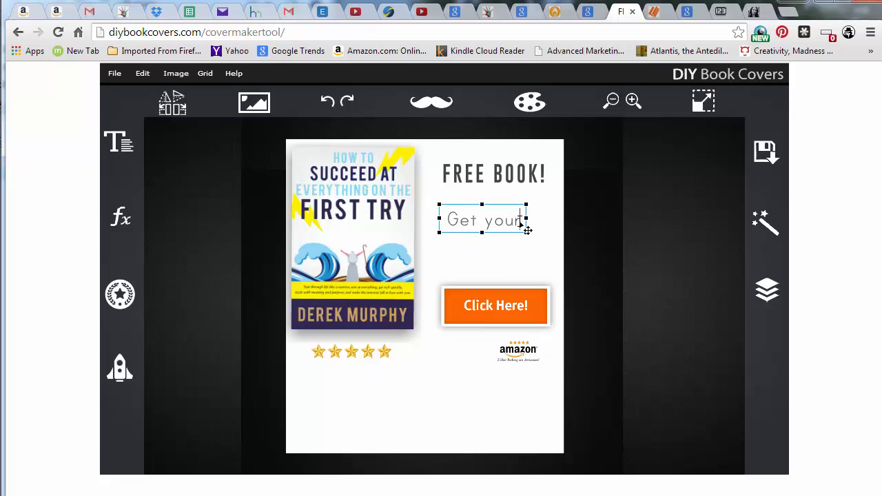
# Change the Get your text's font to MixDemiSans
pyautogui.moveTo(524, 227); pyautogui.dragTo(451, 236)
pyautogui.click(129, 150)
pyautogui.click(117, 148)
pyautogui.click(268, 167)
pyautogui.scroll(2, 230, 238)
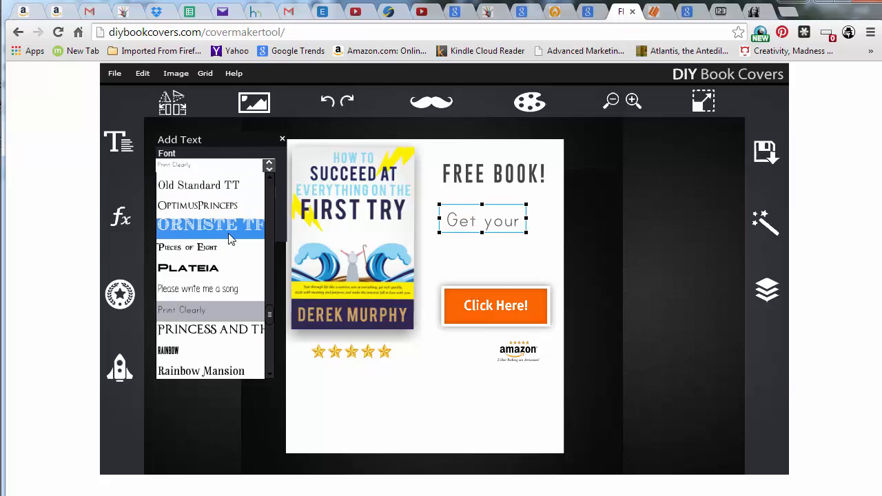
pyautogui.scroll(6, 230, 238)
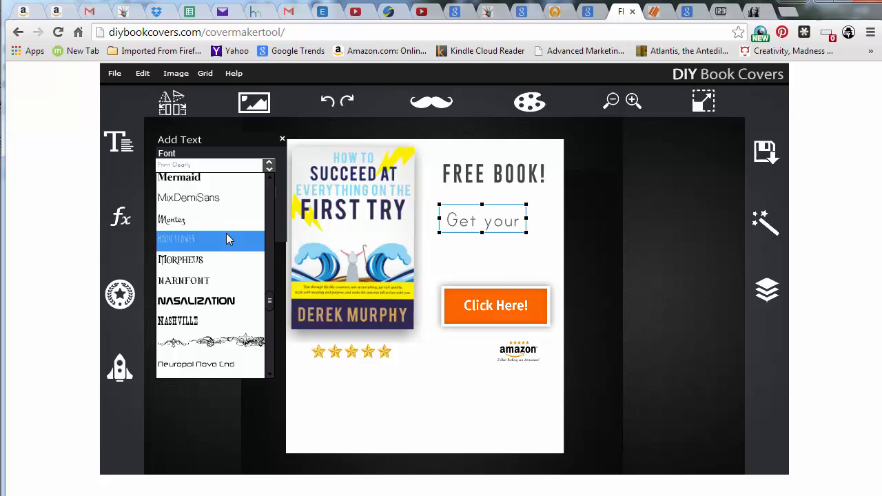
pyautogui.scroll(3, 226, 234)
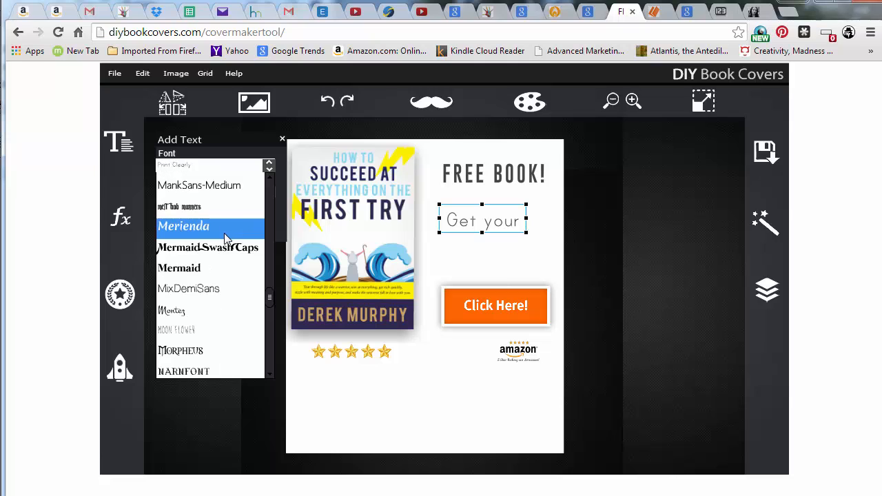
pyautogui.click(198, 290)
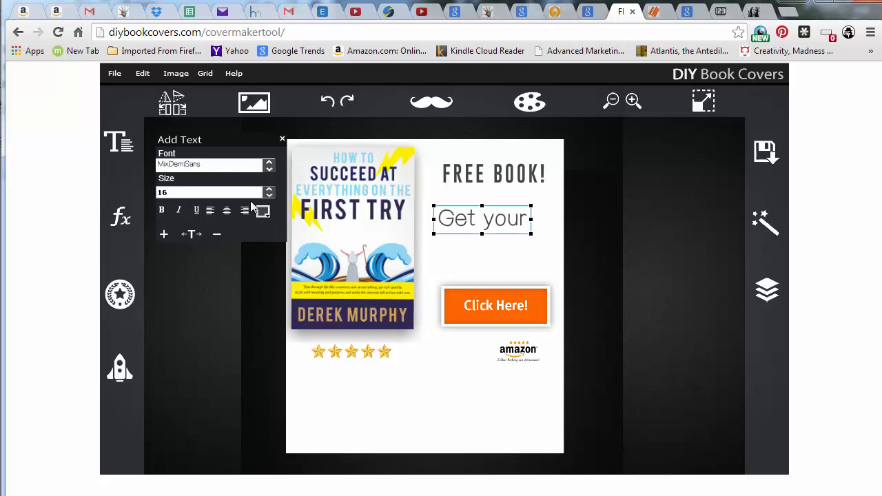
# Browse the font list and switch the Get your text to Drakoheart Revofit Solid
pyautogui.click(269, 166)
pyautogui.scroll(3, 227, 243)
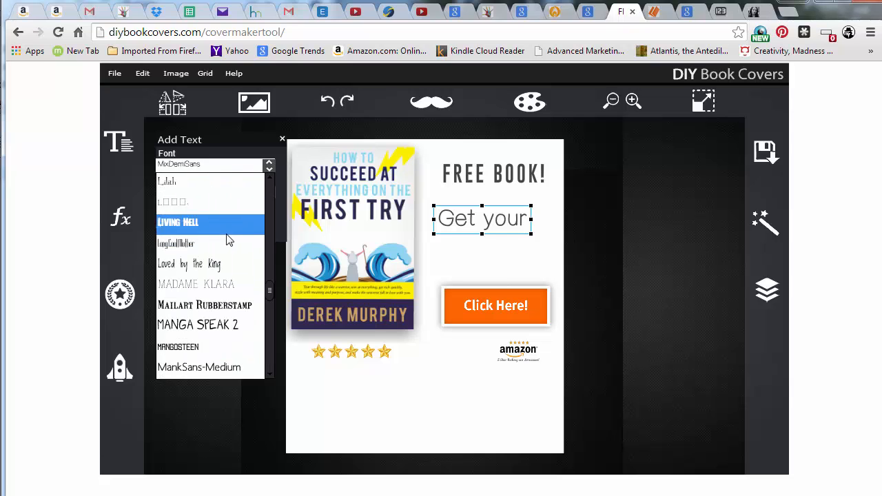
pyautogui.scroll(-3, 230, 241)
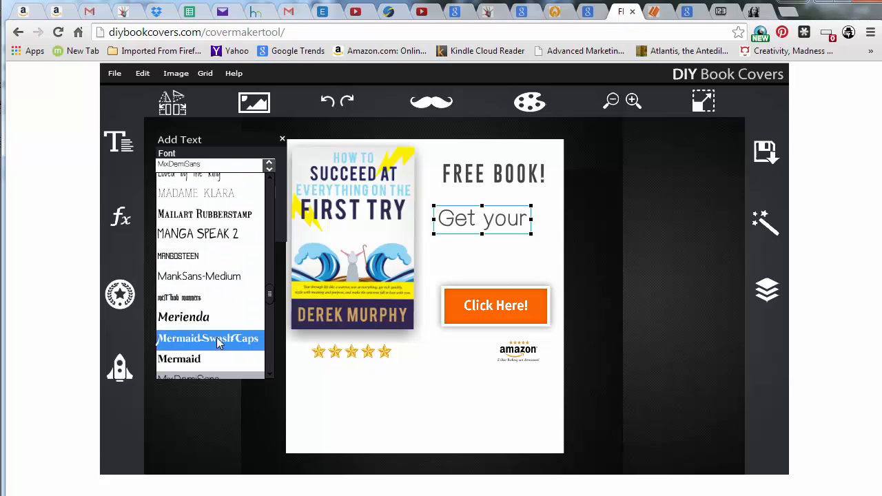
pyautogui.scroll(3, 217, 338)
pyautogui.scroll(3, 204, 279)
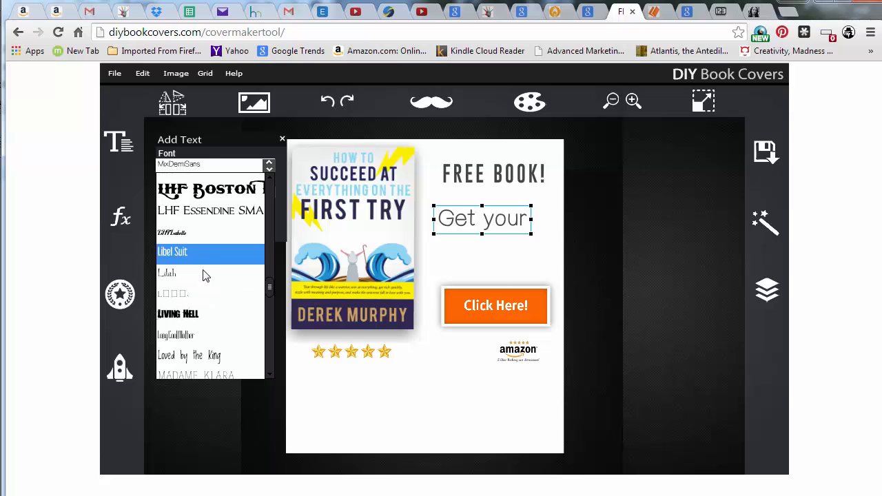
pyautogui.scroll(3, 203, 268)
pyautogui.scroll(10, 204, 270)
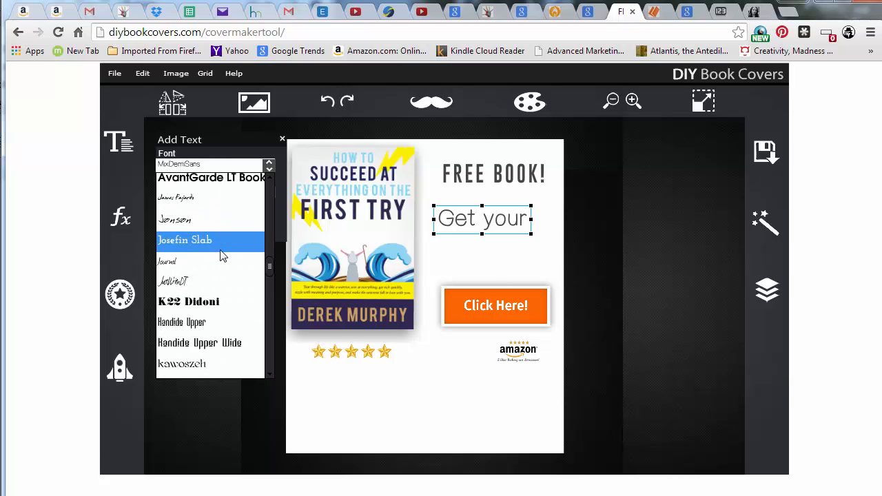
pyautogui.scroll(8, 222, 252)
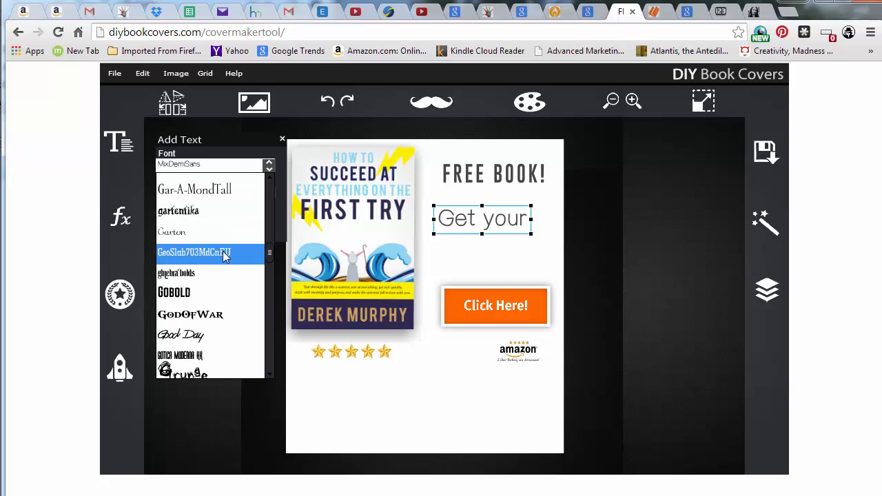
pyautogui.scroll(2, 223, 255)
pyautogui.scroll(6, 230, 259)
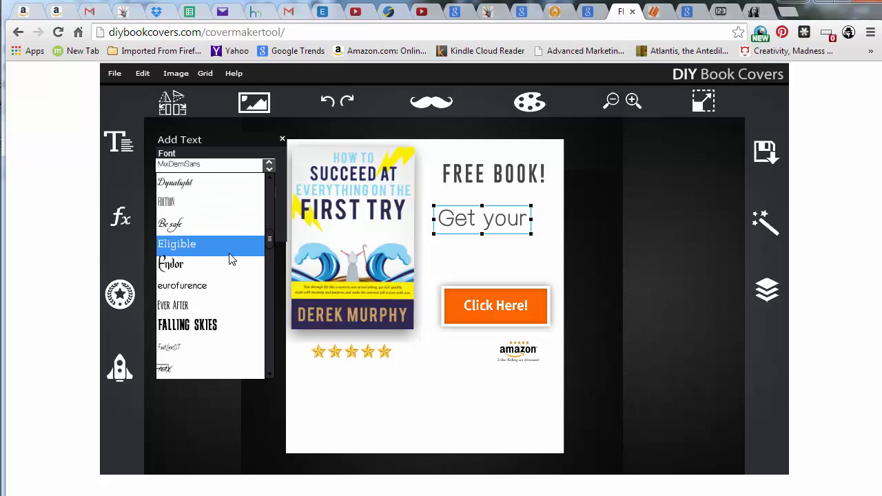
pyautogui.scroll(2, 232, 255)
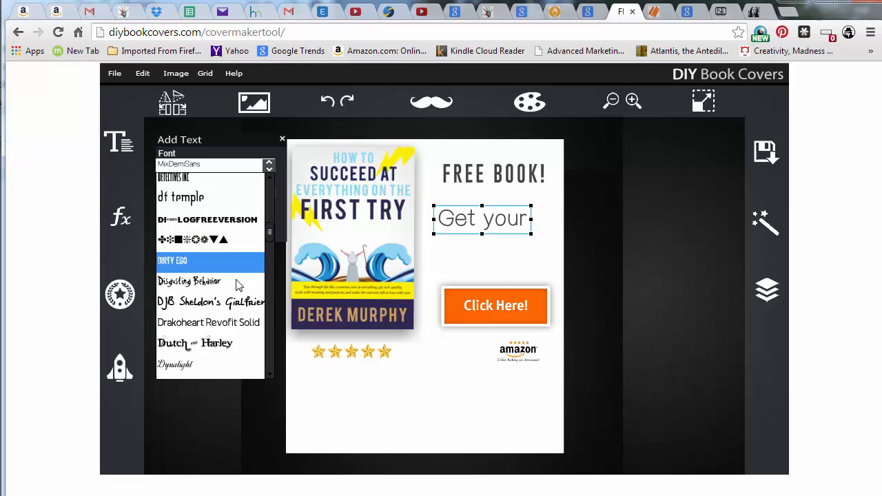
pyautogui.click(236, 320)
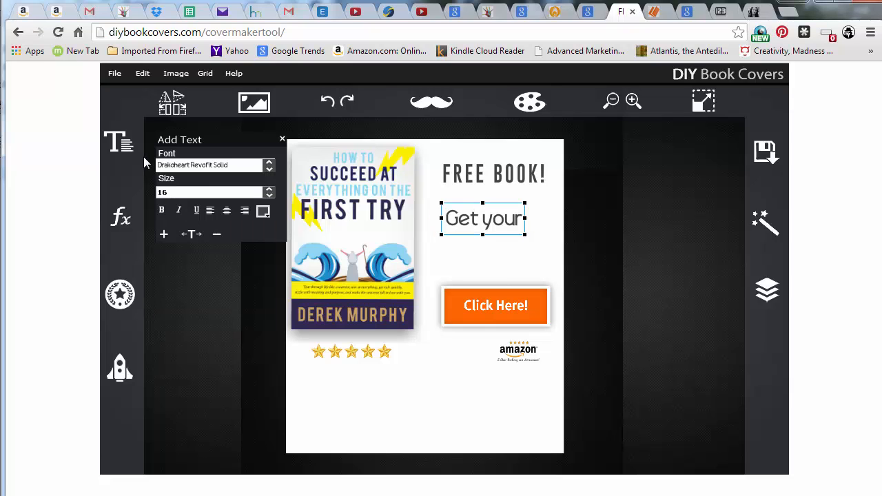
# Change the Get your text's font to Asgat
pyautogui.click(268, 166)
pyautogui.scroll(5, 207, 263)
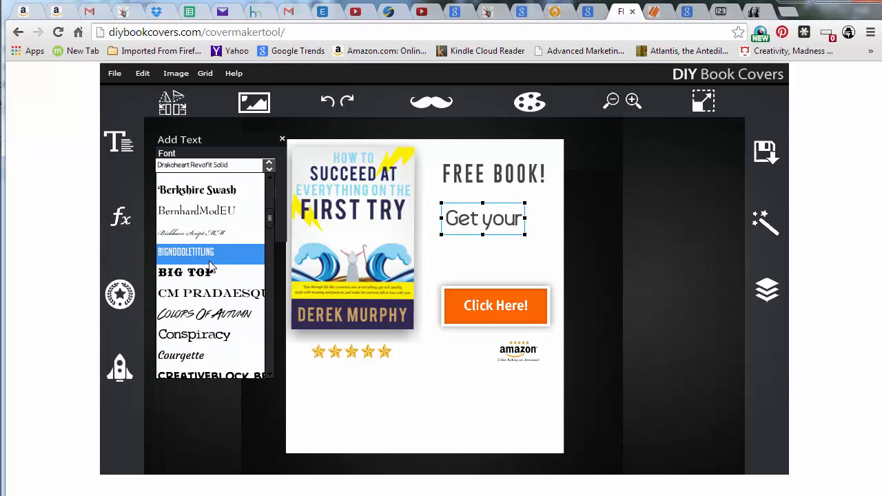
pyautogui.scroll(3, 217, 217)
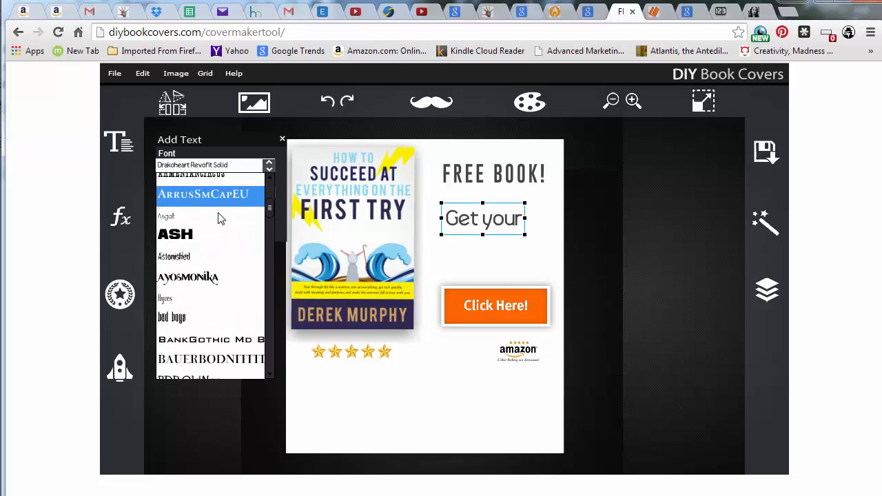
pyautogui.click(193, 218)
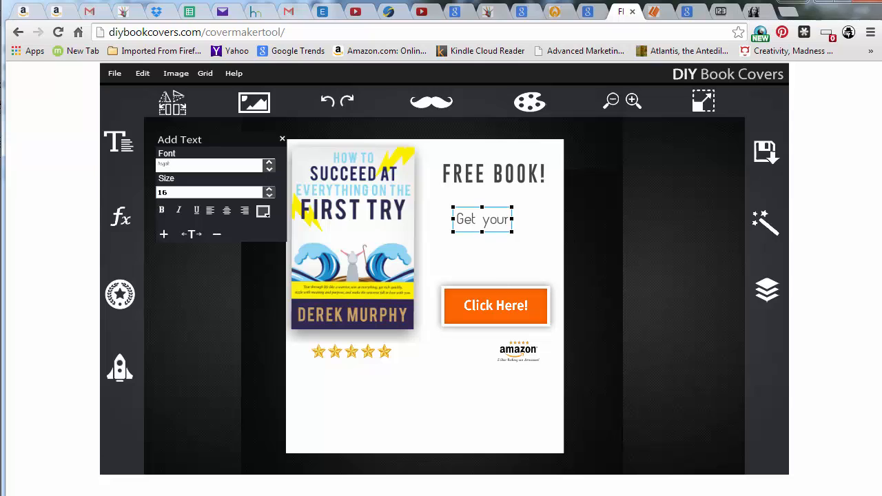
# Widen the Get your text's letter spacing, then tighten it by two steps
pyautogui.click(499, 234)
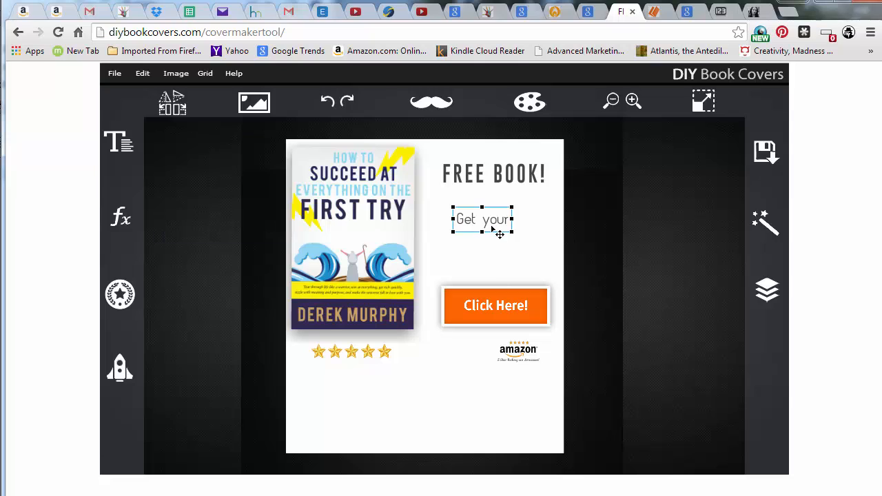
pyautogui.click(121, 142)
pyautogui.click(166, 236)
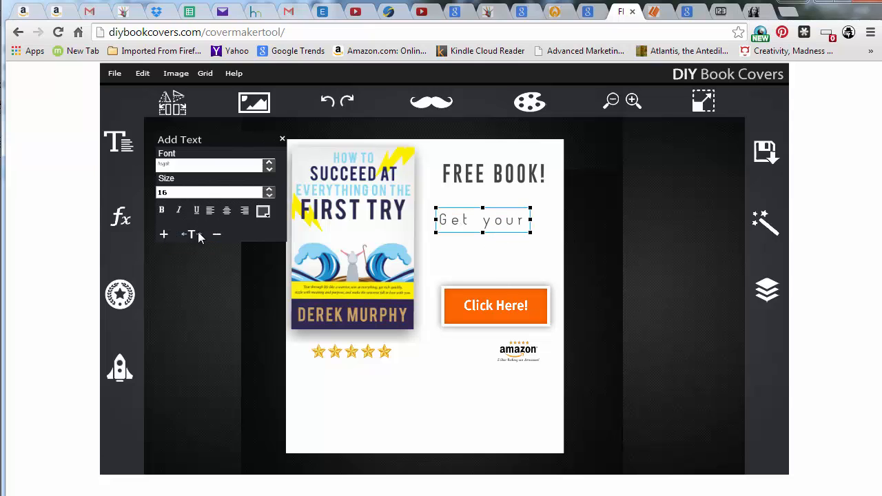
pyautogui.click(217, 235)
pyautogui.click(217, 235)
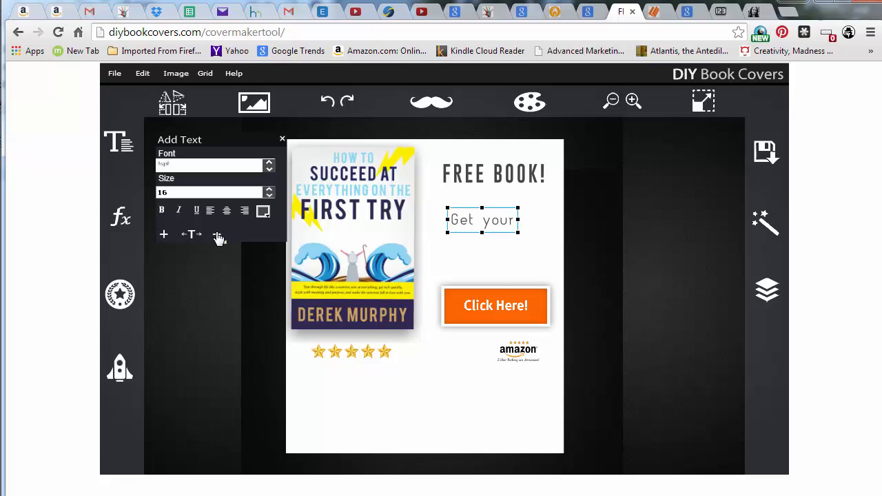
# Replace the text with Sign up to get your free book
pyautogui.click(471, 231)
pyautogui.moveTo(454, 221); pyautogui.dragTo(572, 215)
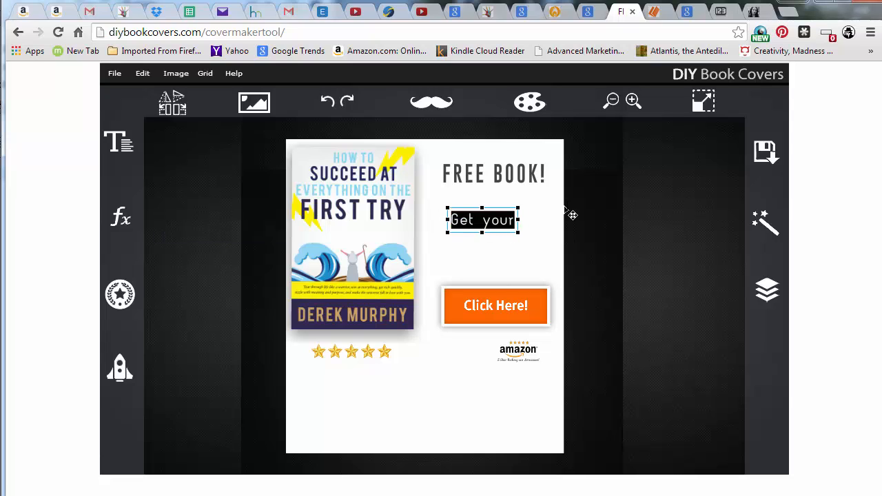
pyautogui.write('Sign up')
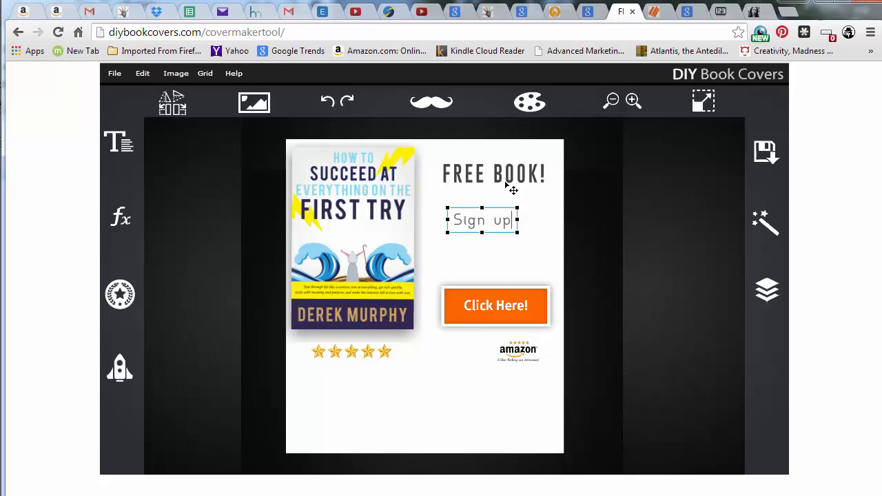
pyautogui.write(' to get your free copy')
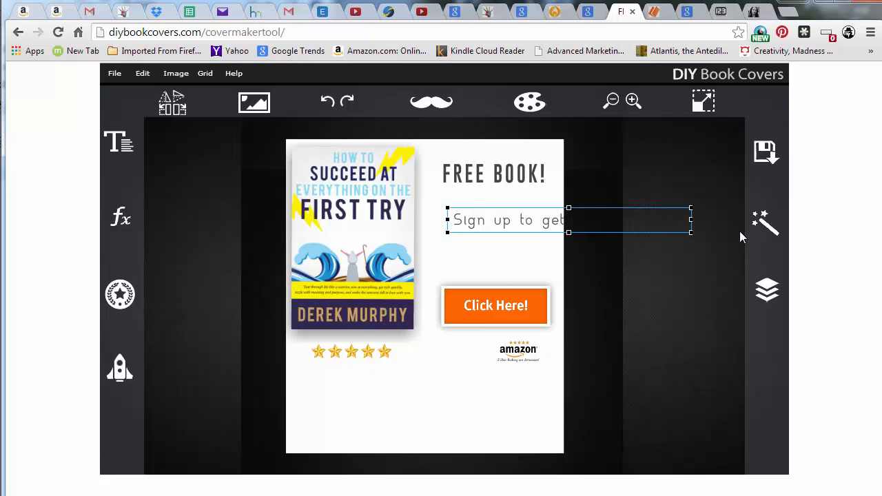
# Shrink the text box, move it under the headline, and break the line after Sign up to get
pyautogui.moveTo(691, 232); pyautogui.dragTo(620, 263)
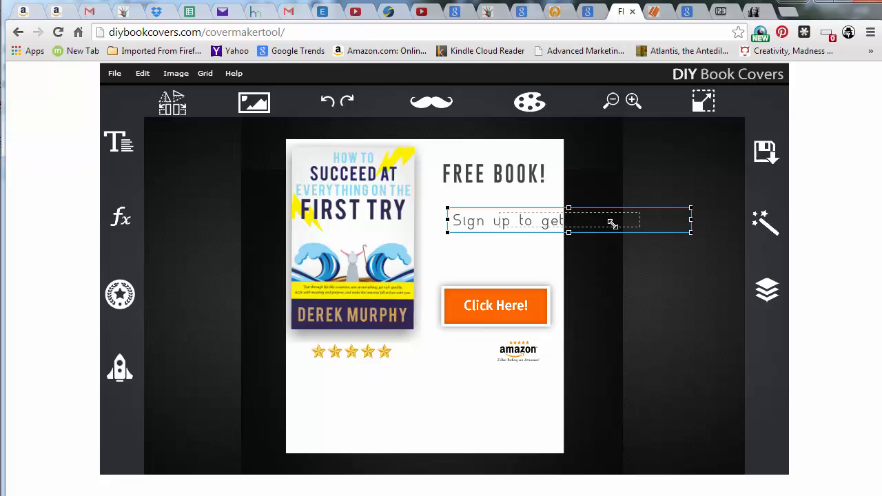
pyautogui.moveTo(612, 223); pyautogui.dragTo(471, 226)
pyautogui.click(583, 228)
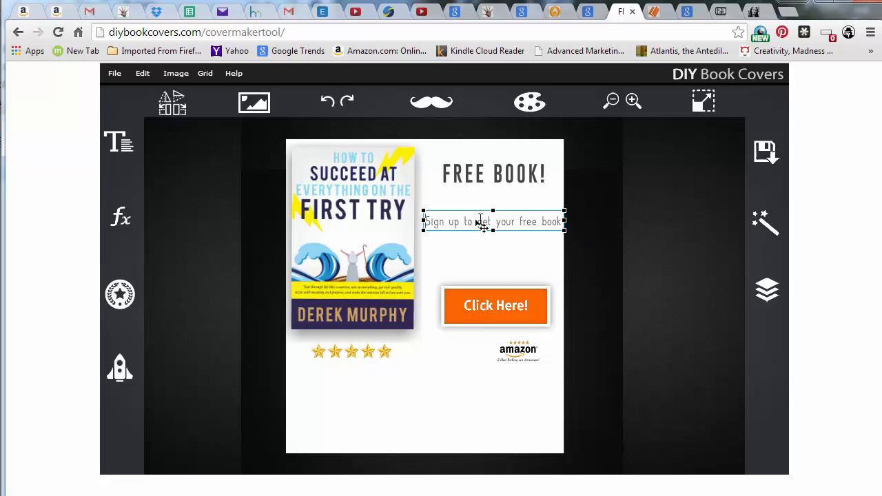
pyautogui.press('Return')
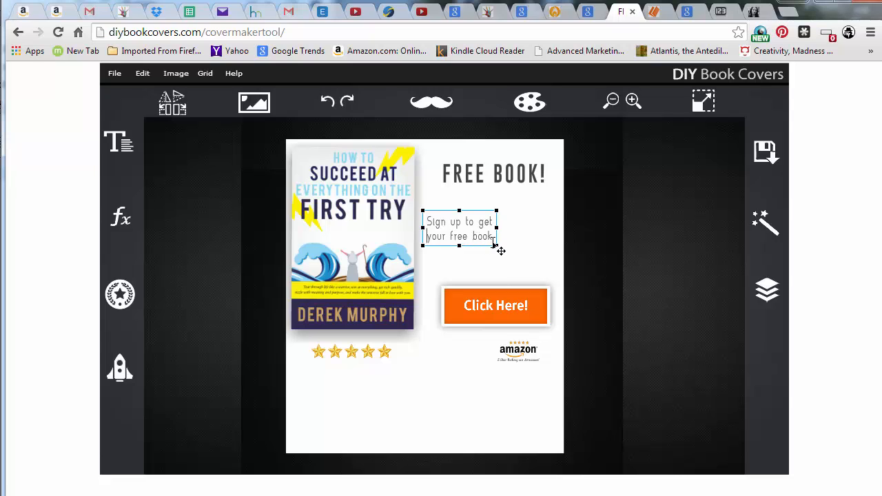
# Enlarge the two-line subtext slightly and centre it beneath the FREE BOOK! headline
pyautogui.moveTo(494, 244); pyautogui.dragTo(511, 237)
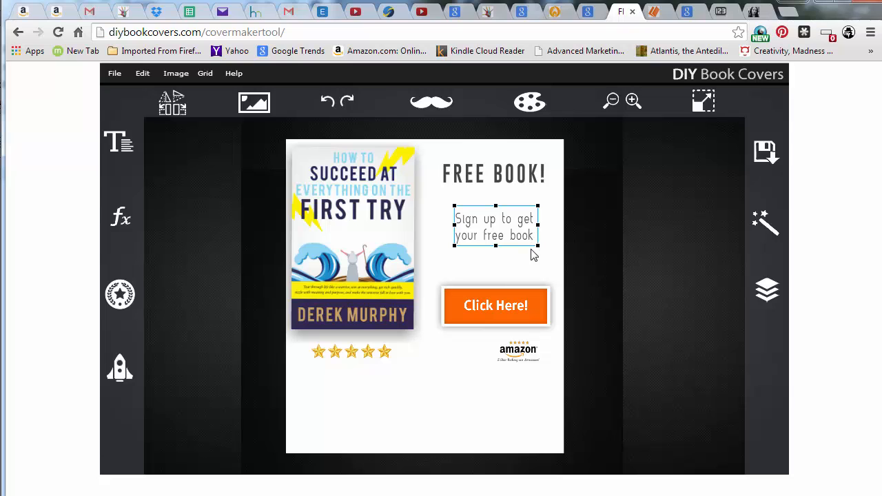
pyautogui.moveTo(541, 249); pyautogui.dragTo(521, 243)
# Switch browser tabs to view a free-book landing page example and the 3D book cover generator
pyautogui.click(754, 12)
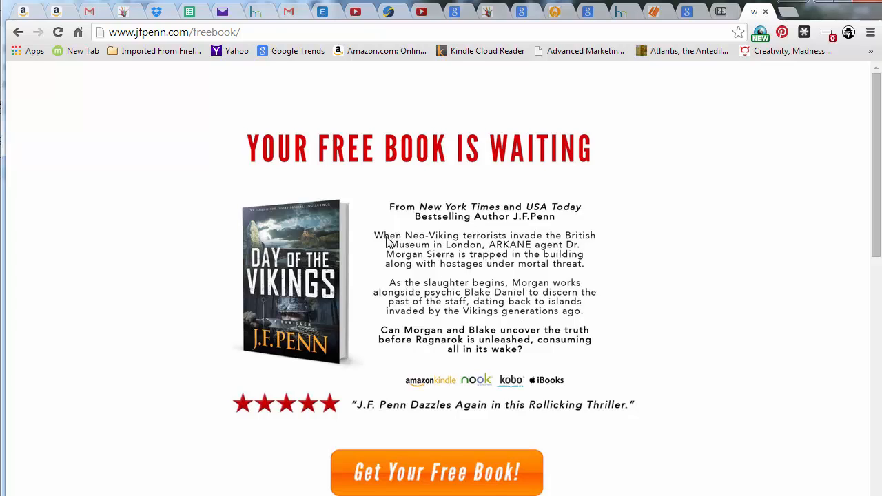
pyautogui.click(655, 14)
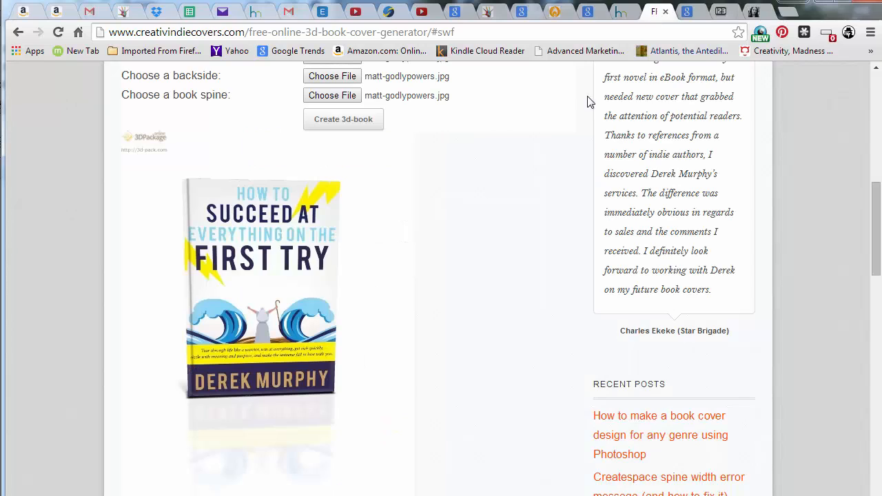
# Return to the cover maker and replace the subtext with Unleash your godly powers! Infinite confidence to succeed at anything!
pyautogui.click(622, 14)
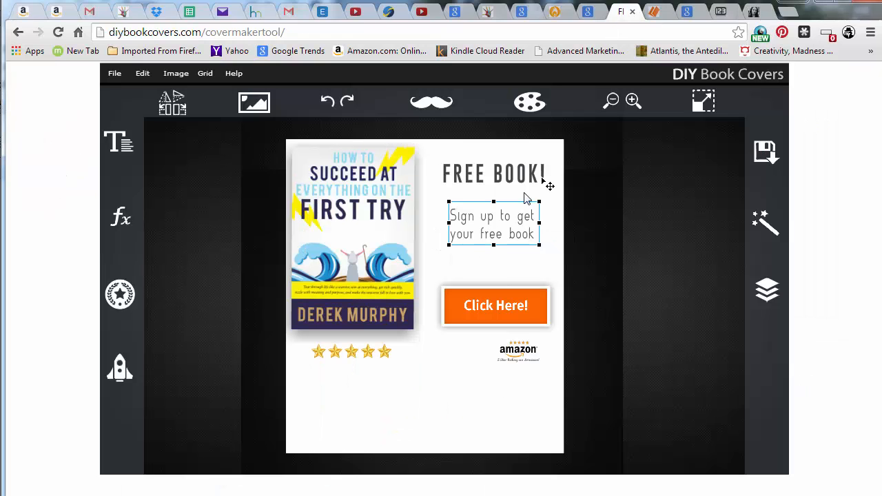
pyautogui.click(502, 217)
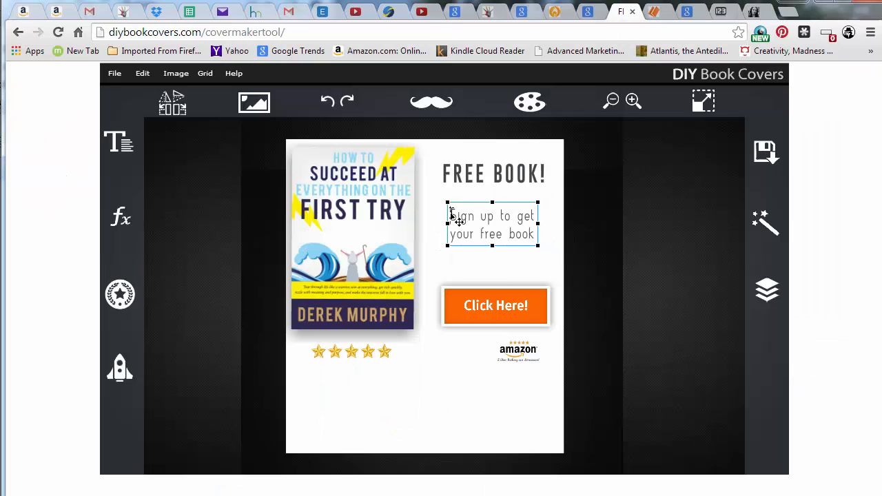
pyautogui.moveTo(449, 213); pyautogui.dragTo(573, 253)
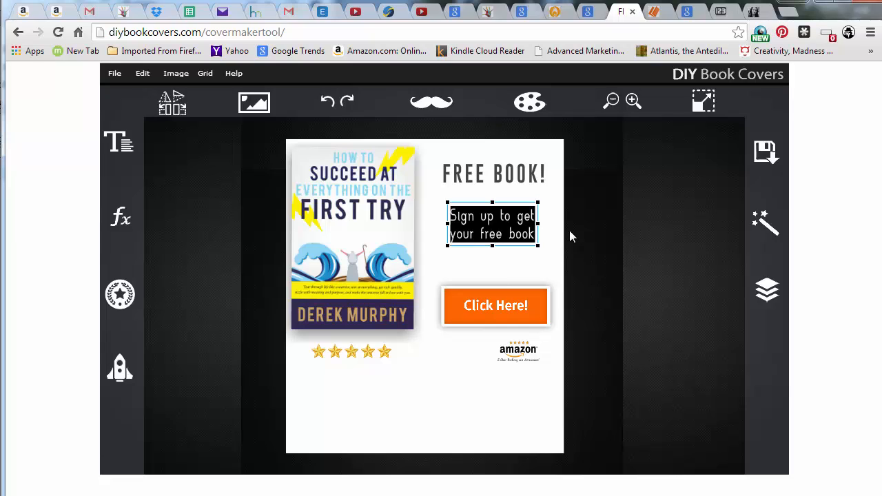
pyautogui.press('BackSpace')
pyautogui.write('Learn')
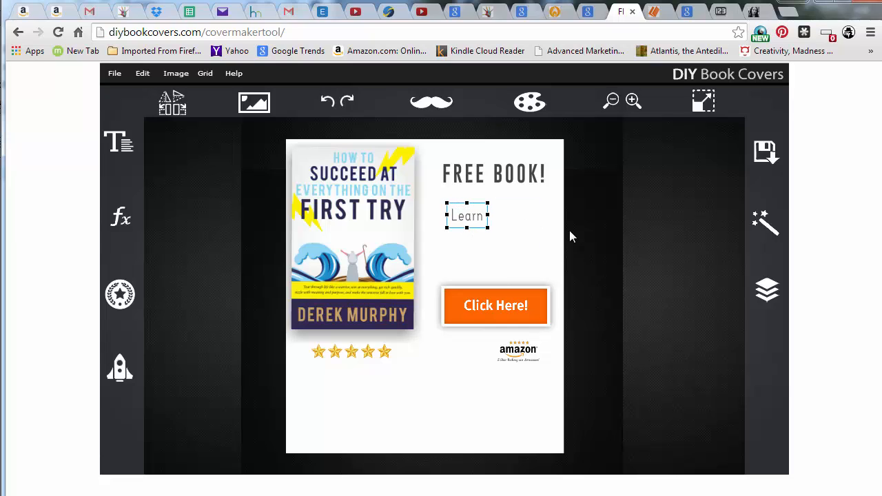
pyautogui.write(' to')
pyautogui.press('BackSpace')
pyautogui.press('BackSpace')
pyautogui.press('BackSpace')
pyautogui.press('BackSpace')
pyautogui.press('BackSpace')
pyautogui.press('BackSpace')
pyautogui.press('BackSpace')
pyautogui.press('BackSpace')
pyautogui.write('Unleash your go')
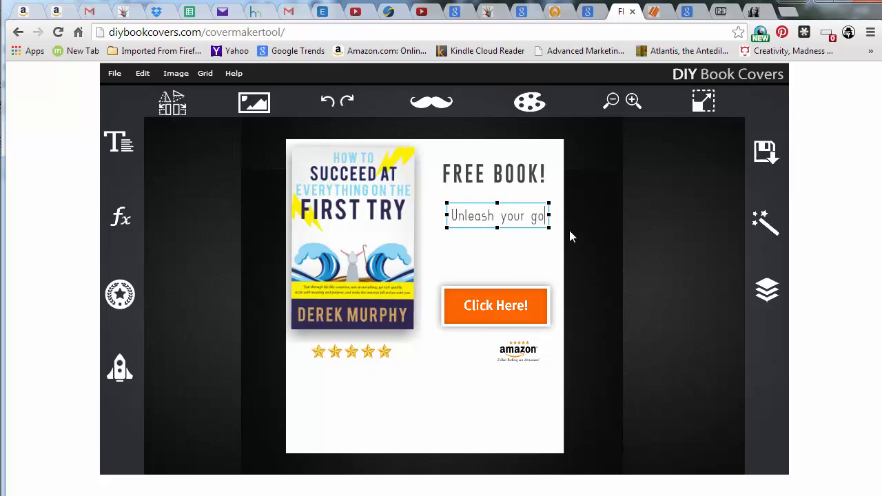
pyautogui.write('dly')
pyautogui.press('Return')
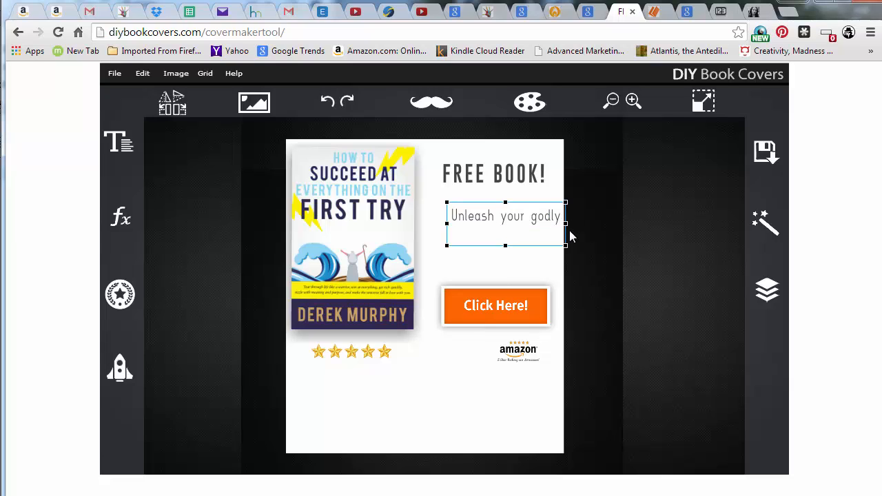
pyautogui.write('powers! Infinite con')
pyautogui.press('Return')
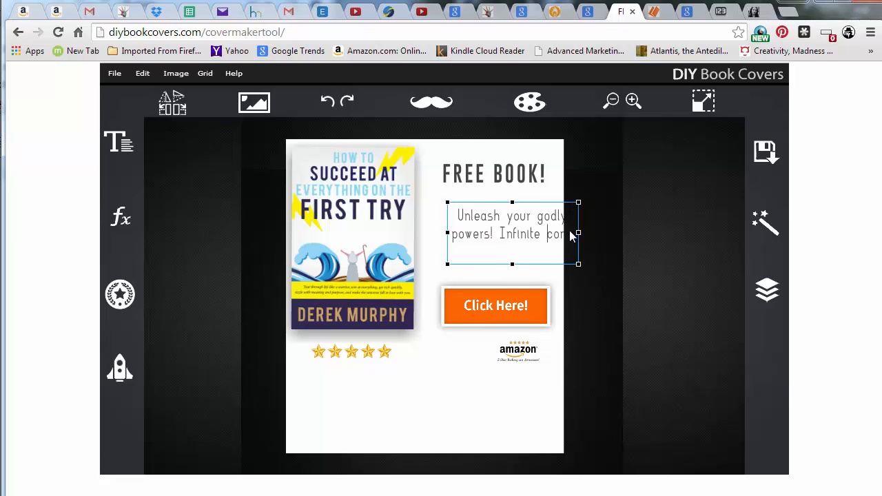
pyautogui.write('fi')
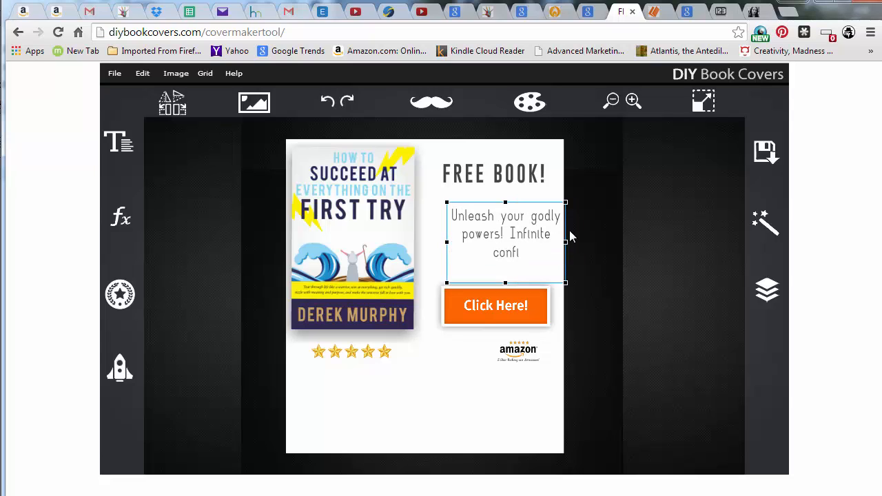
pyautogui.write('dence to succ')
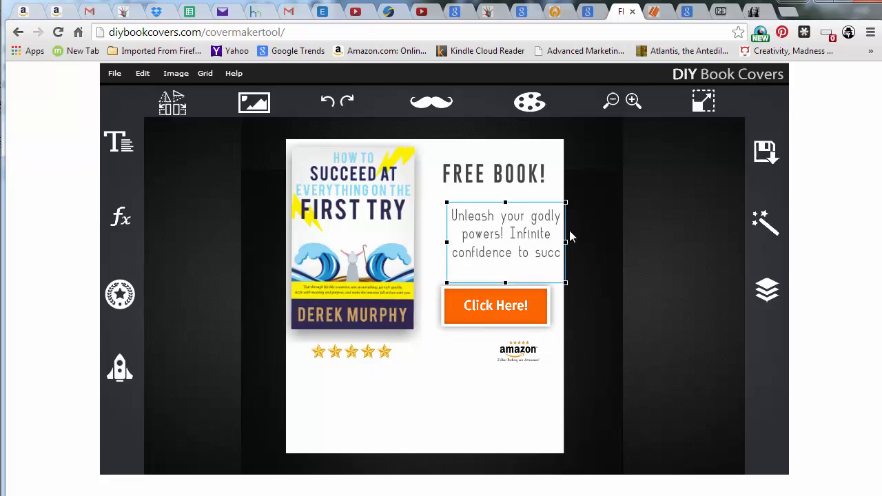
pyautogui.write('ess at anyth')
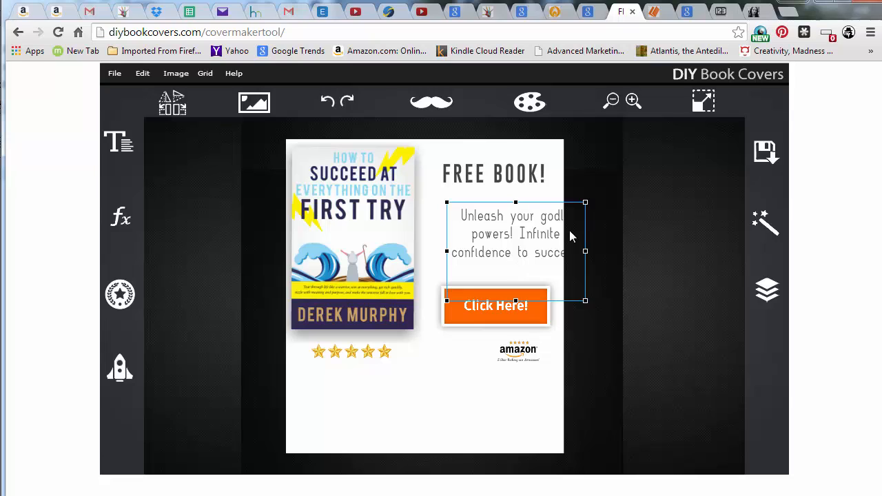
pyautogui.write('ing!')
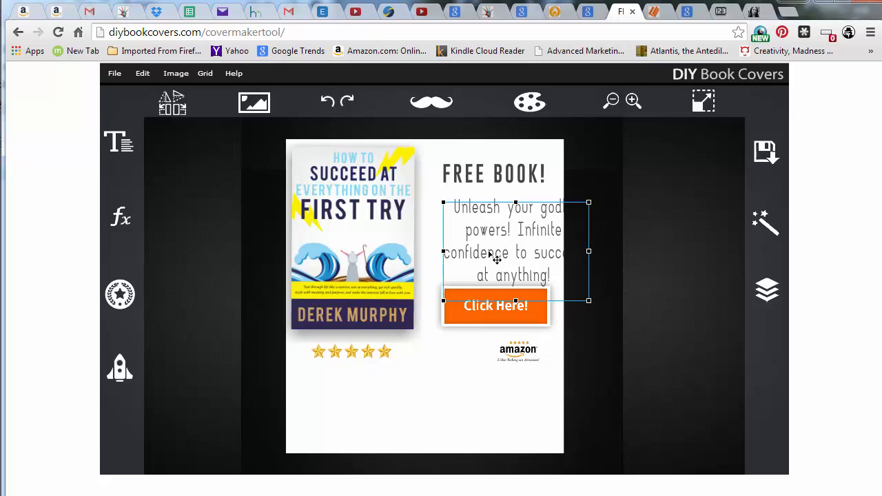
# Move the subtext box up and shrink it from its corner so it sits centred beneath the headline
pyautogui.moveTo(493, 256); pyautogui.dragTo(484, 248)
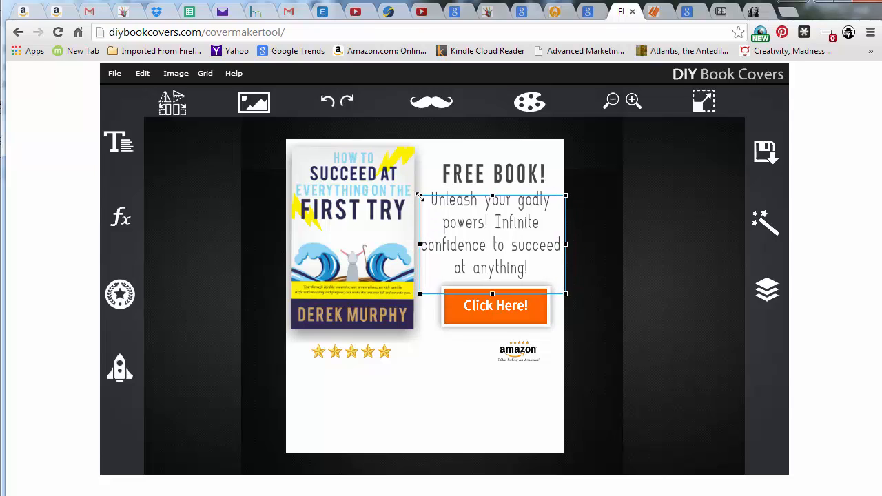
pyautogui.moveTo(422, 197); pyautogui.dragTo(494, 205)
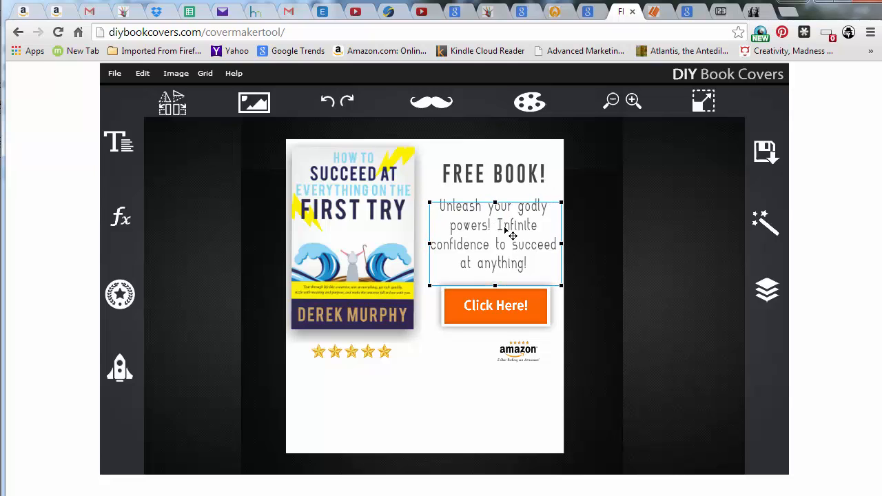
# Select the FREE BOOK! headline and nudge it up three steps
pyautogui.click(498, 179)
pyautogui.press('Up')
pyautogui.press('Up')
pyautogui.press('Up')
pyautogui.press('Up')
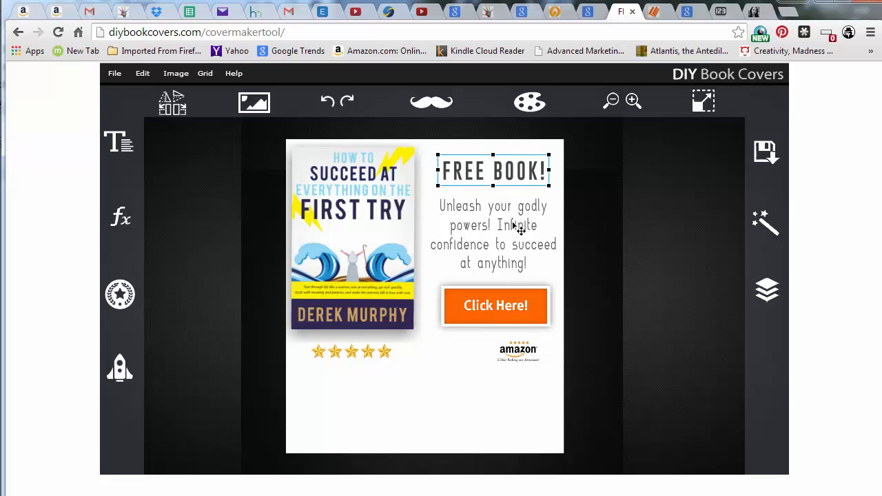
# Select the Amazon badge beneath the Click Here! button
pyautogui.click(515, 352)
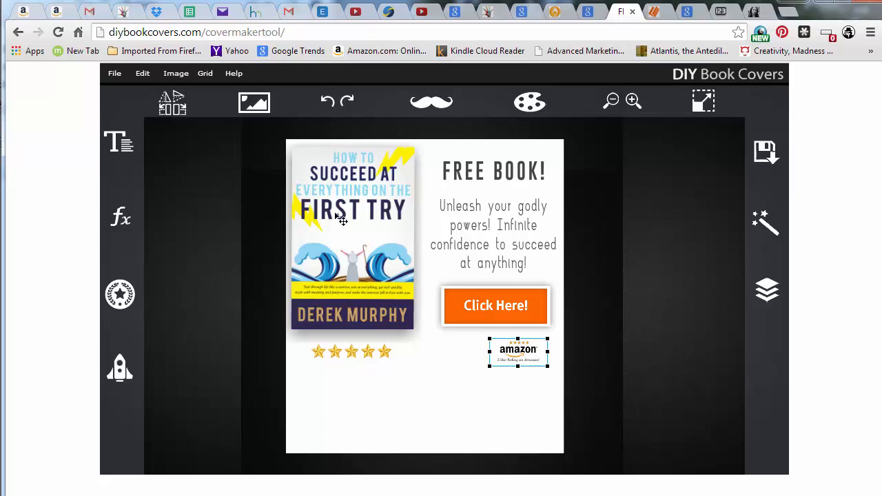
# Move the five-star rating slightly to the left beneath the book cover
pyautogui.click(360, 354)
pyautogui.moveTo(366, 350); pyautogui.dragTo(359, 351)
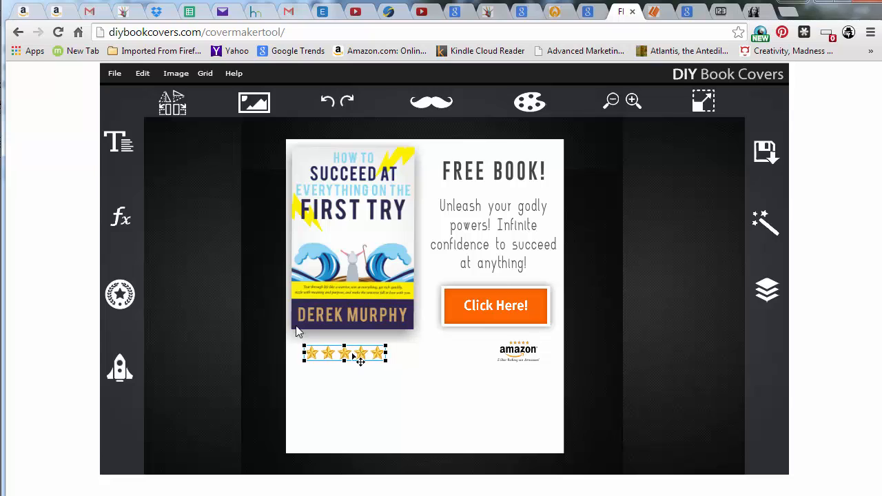
# Browse the text font list and choose Day Roman
pyautogui.click(121, 141)
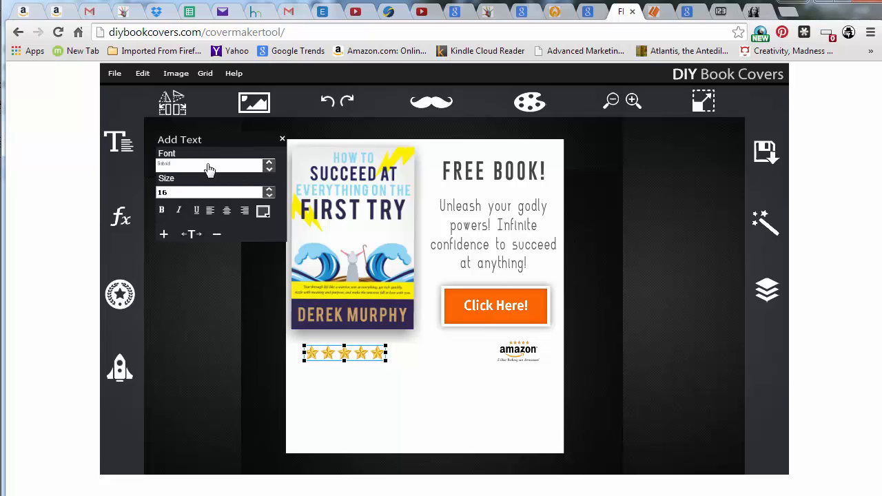
pyautogui.click(247, 169)
pyautogui.scroll(5, 210, 243)
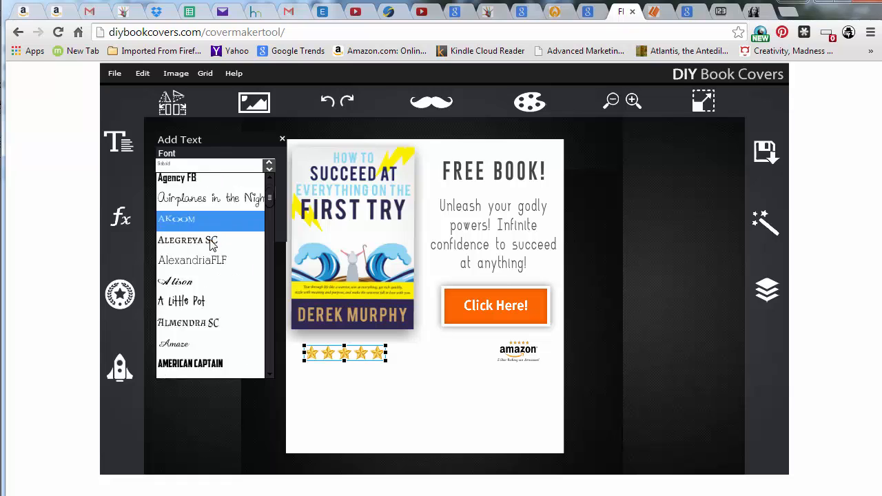
pyautogui.scroll(-8, 210, 234)
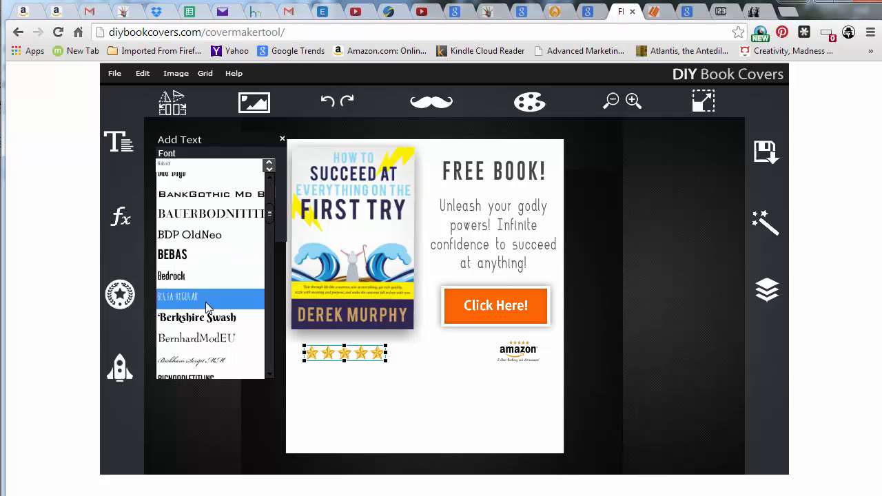
pyautogui.scroll(-3, 206, 300)
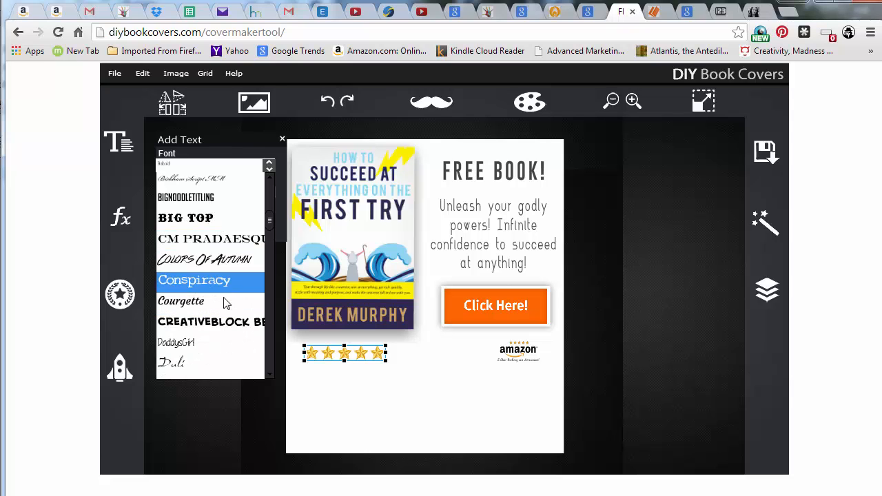
pyautogui.scroll(-2, 219, 293)
pyautogui.scroll(-2, 217, 320)
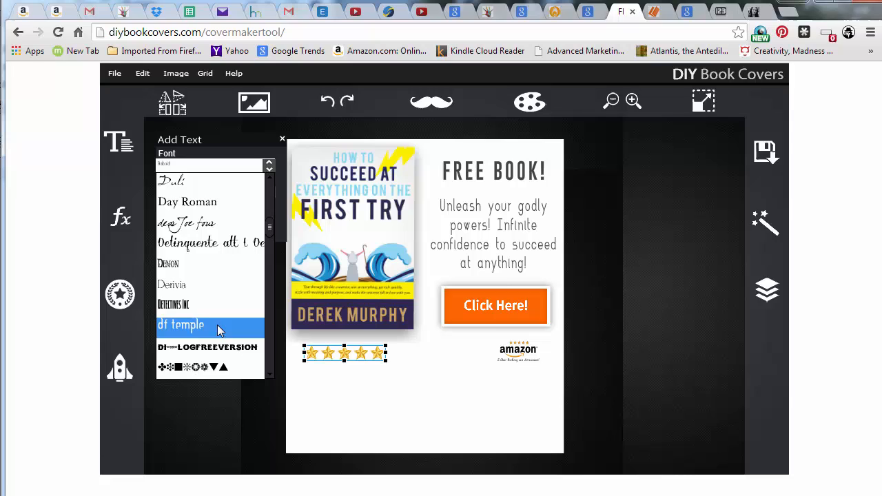
pyautogui.click(217, 284)
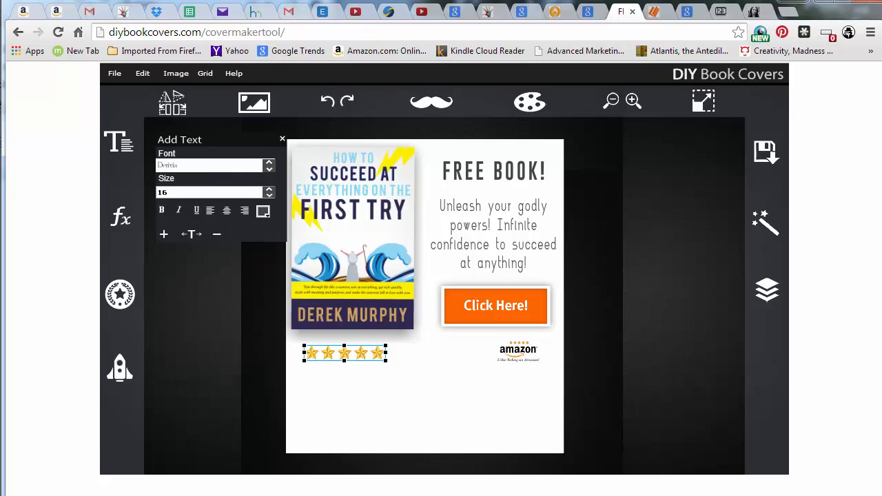
pyautogui.click(265, 169)
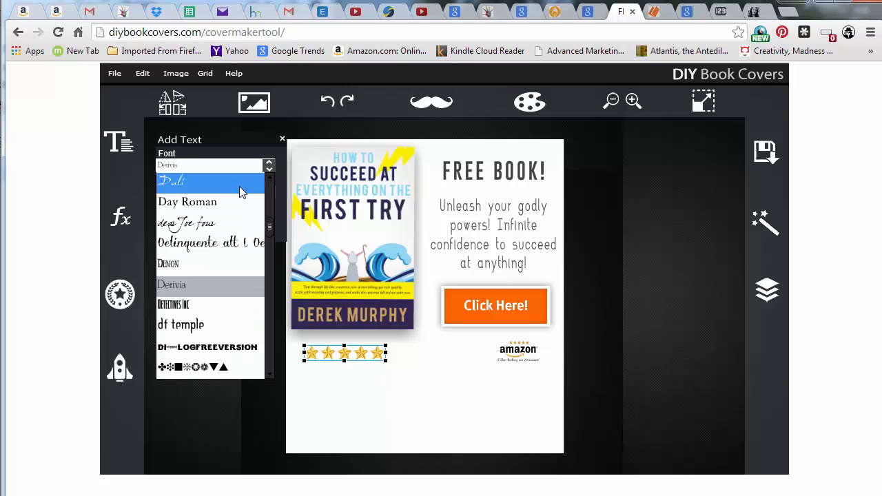
pyautogui.click(225, 201)
# Add a new sample text box and move it up to the lower centre of the ad
pyautogui.click(366, 409)
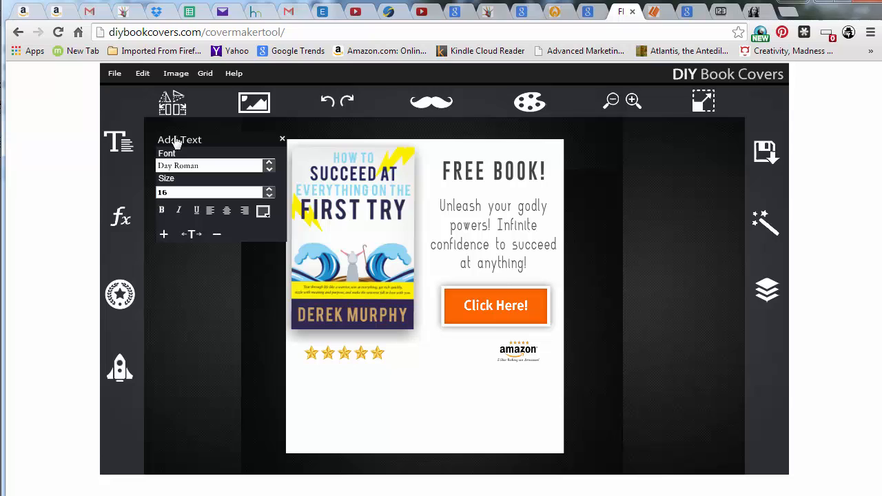
pyautogui.click(389, 390)
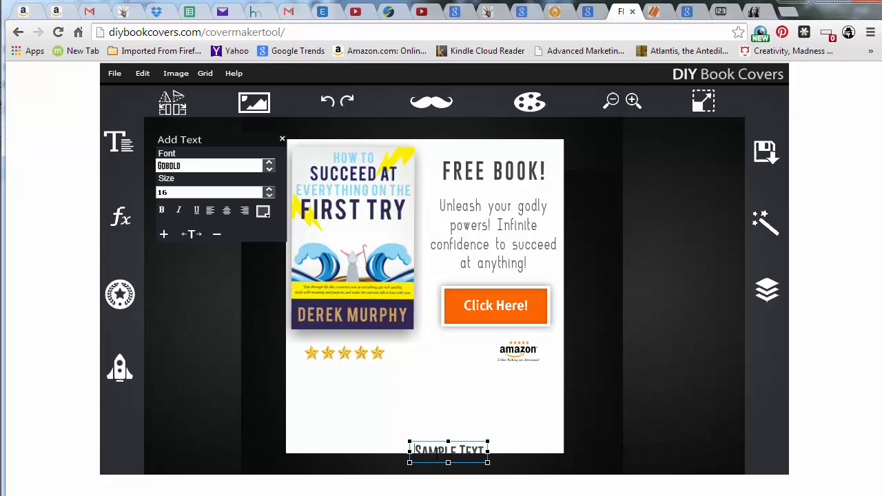
pyautogui.moveTo(438, 450); pyautogui.dragTo(414, 409)
pyautogui.click(456, 440)
pyautogui.click(476, 448)
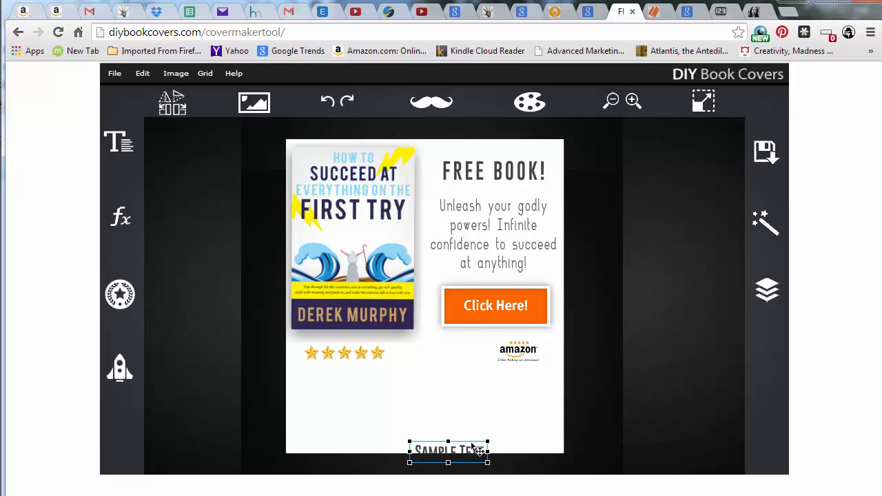
pyautogui.moveTo(476, 449); pyautogui.dragTo(453, 413)
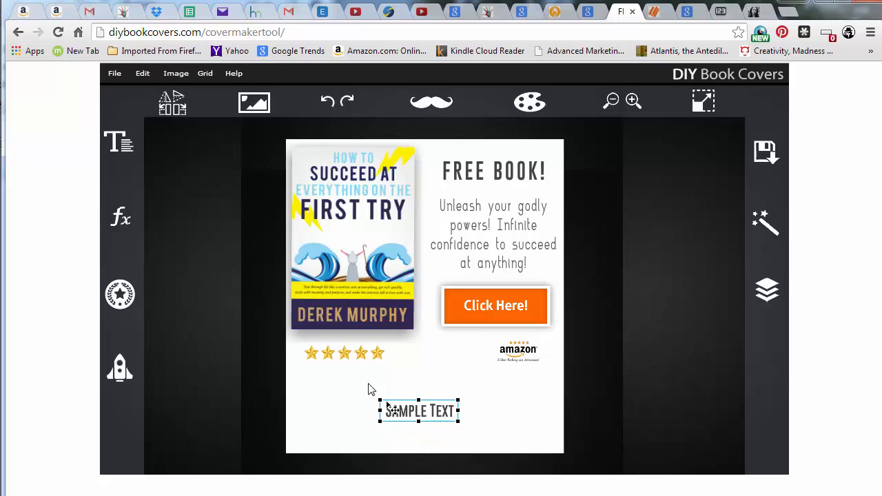
# Change the new text box's font to Day Roman
pyautogui.click(130, 150)
pyautogui.click(207, 171)
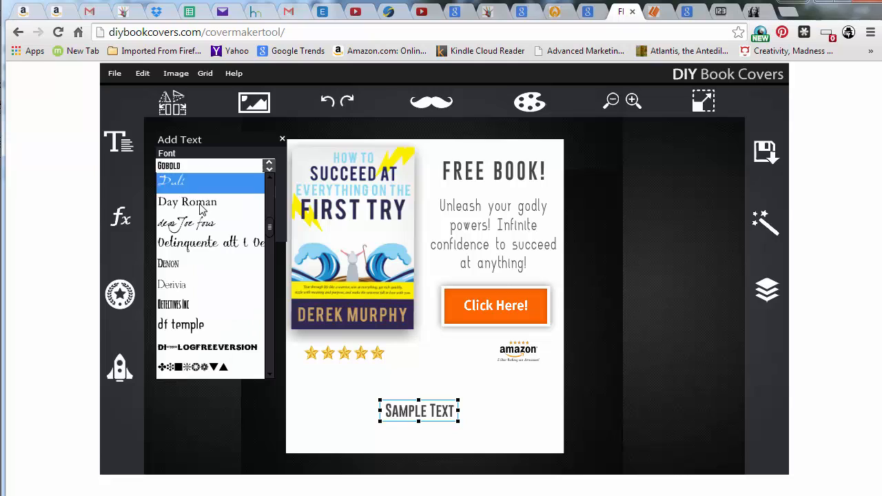
pyautogui.click(214, 200)
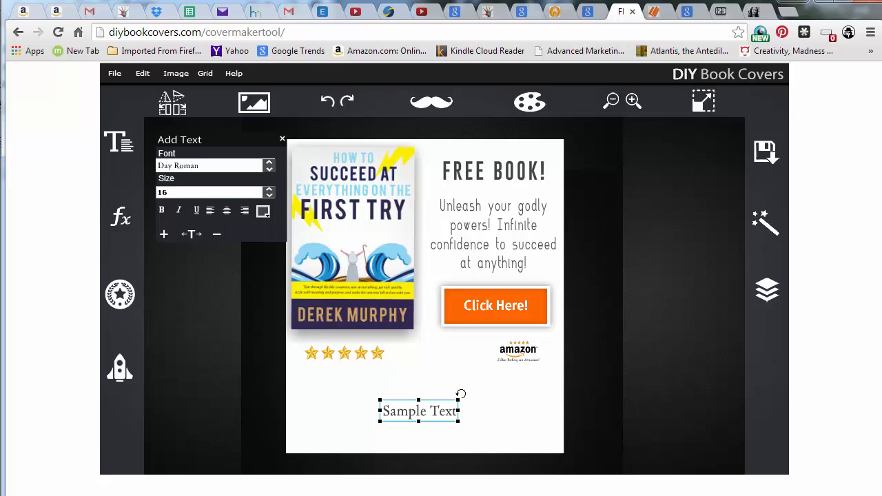
# Replace the sample text with "Loved this book, couldn't put it down!" and move the box left to fit the ad
pyautogui.doubleClick(453, 417)
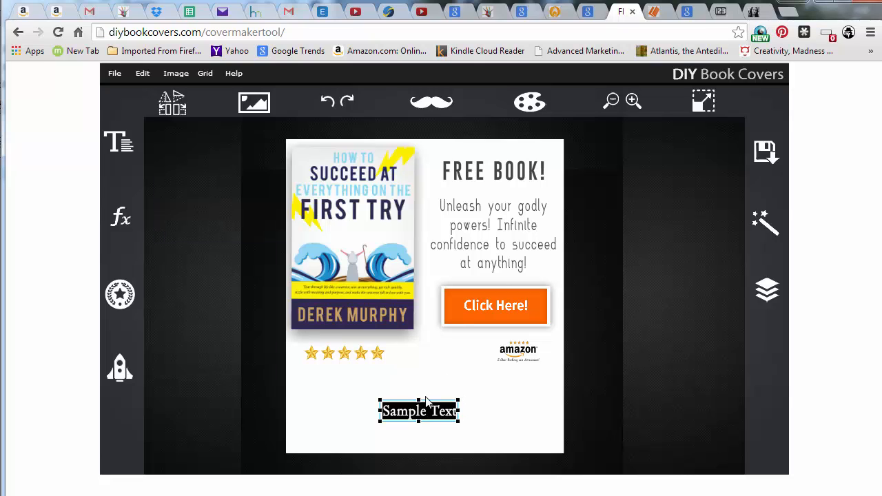
pyautogui.press('BackSpace')
pyautogui.write('"')
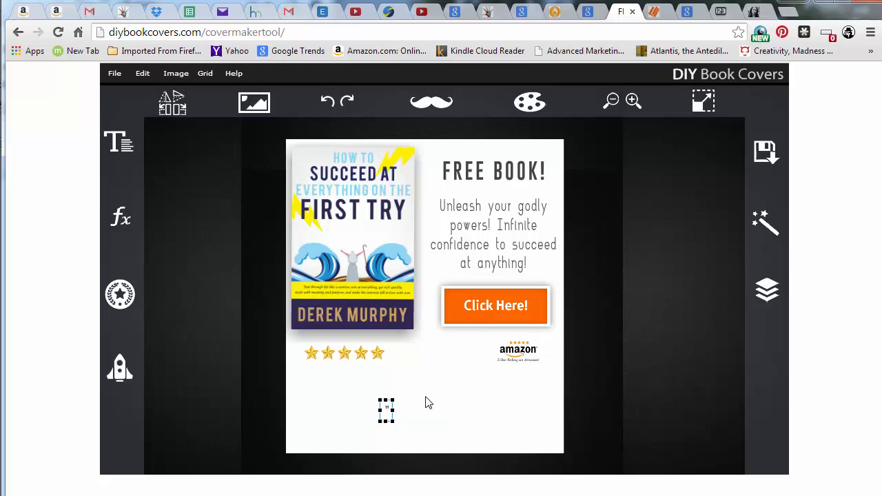
pyautogui.write('Loved this book, could')
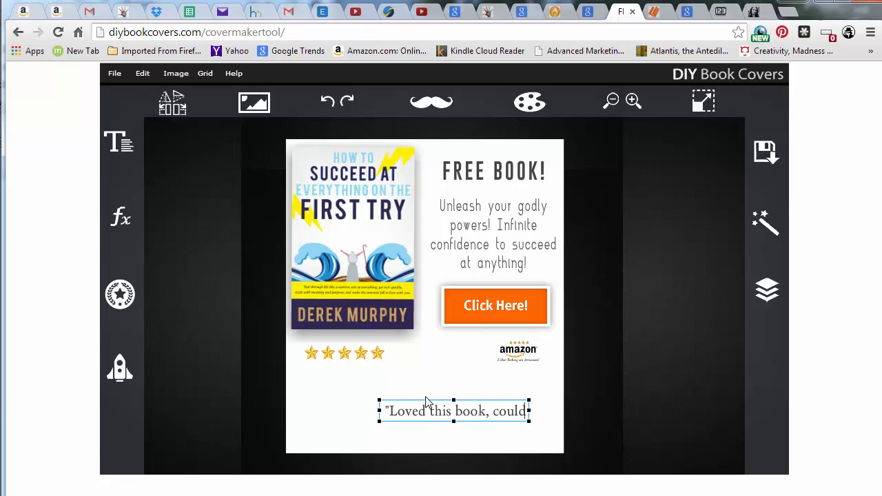
pyautogui.write("n't put it do")
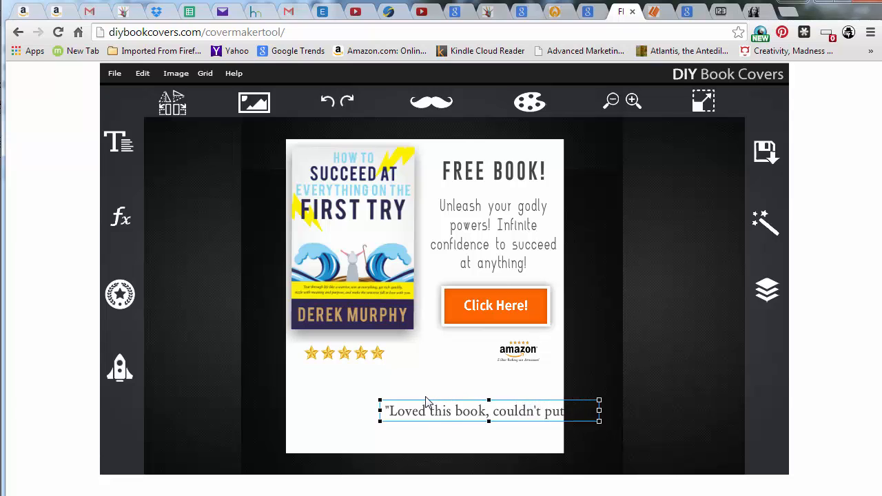
pyautogui.write('wn!"')
pyautogui.click(529, 410)
pyautogui.moveTo(536, 417); pyautogui.dragTo(463, 417)
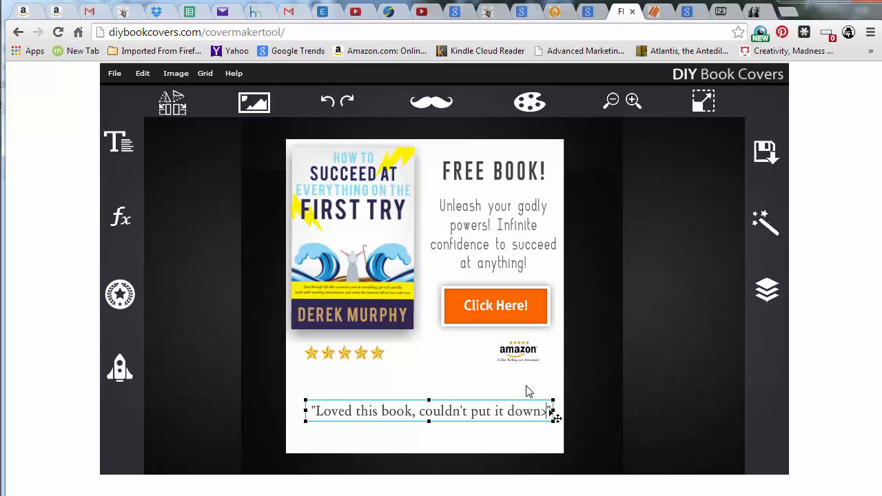
# Fix the closing quotation mark and add a second line reading -Reviewer
pyautogui.write('!')
pyautogui.press('BackSpace')
pyautogui.write('"')
pyautogui.press('Return')
pyautogui.write('-')
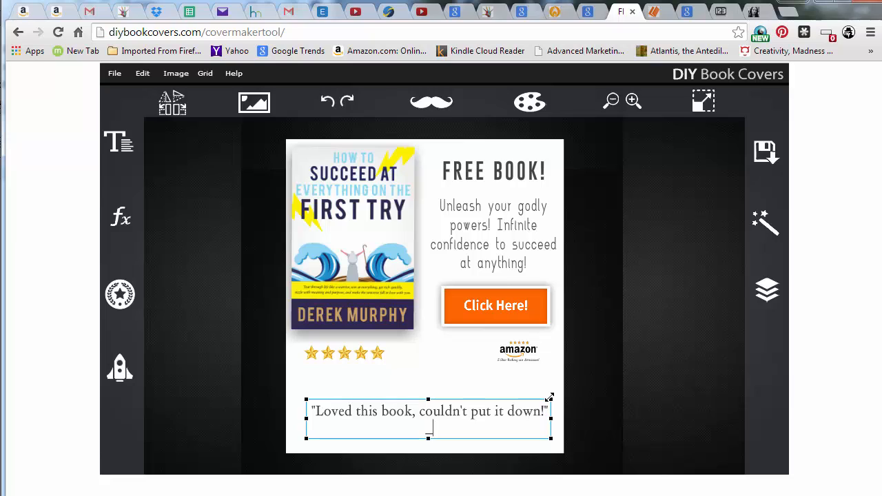
pyautogui.write('Reviewer d--d')
pyautogui.press('BackSpace')
pyautogui.press('BackSpace')
pyautogui.press('BackSpace')
pyautogui.press('BackSpace')
pyautogui.press('BackSpace')
pyautogui.press('BackSpace')
# Try to select the -Reviewer line for formatting
pyautogui.moveTo(459, 429); pyautogui.dragTo(400, 430)
pyautogui.click(121, 145)
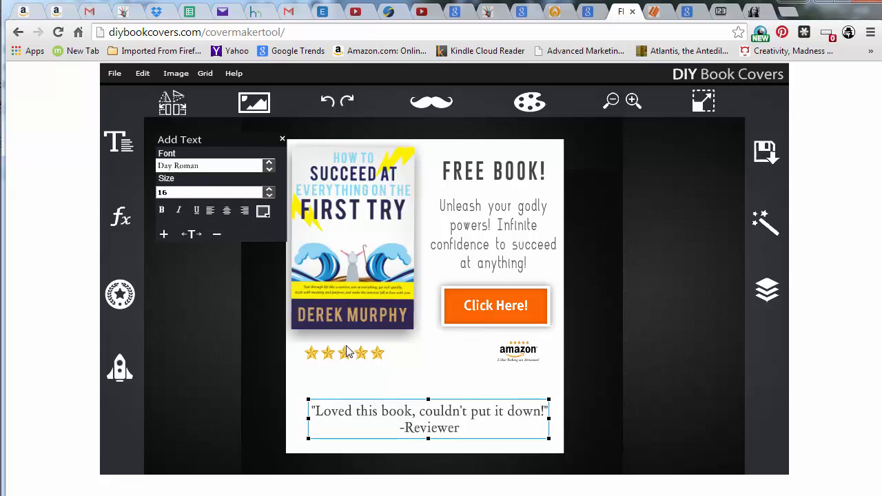
pyautogui.click(449, 427)
pyautogui.doubleClick(448, 435)
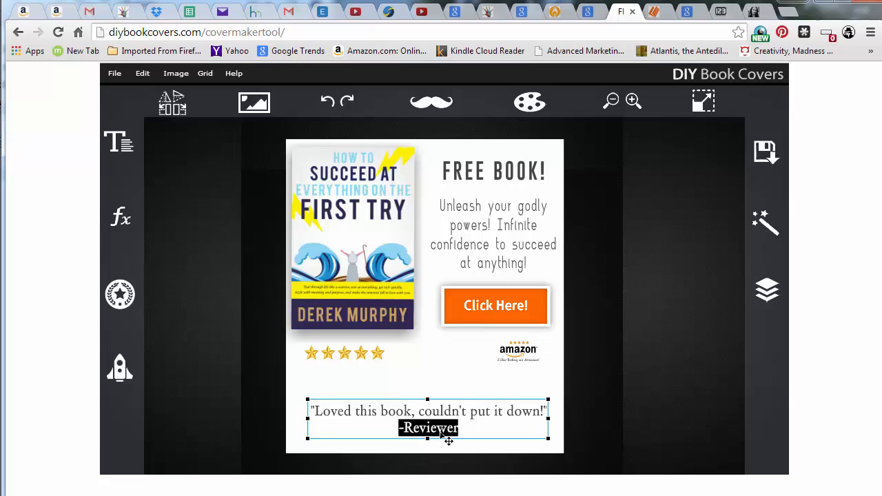
pyautogui.click(114, 145)
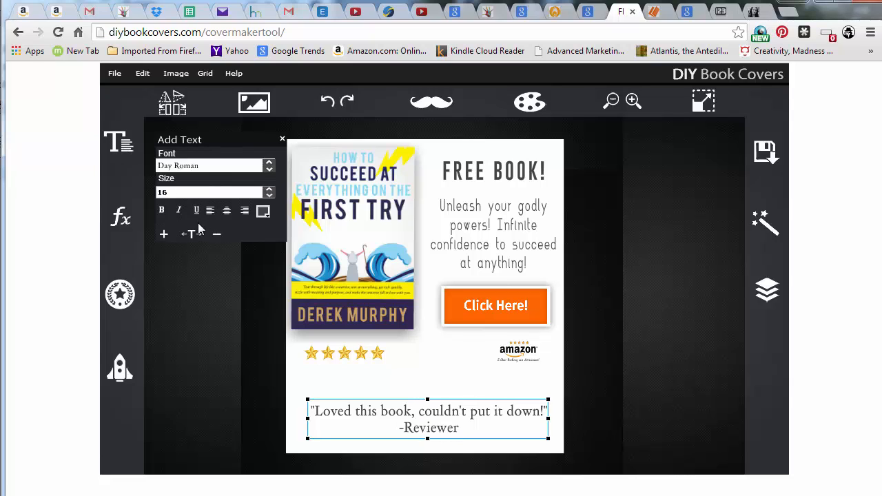
pyautogui.click(411, 419)
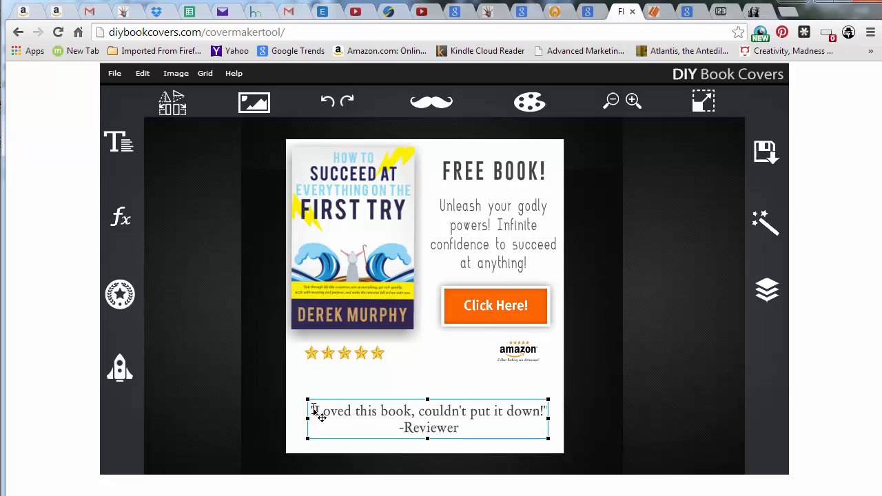
pyautogui.moveTo(309, 411); pyautogui.dragTo(458, 454)
pyautogui.click(125, 149)
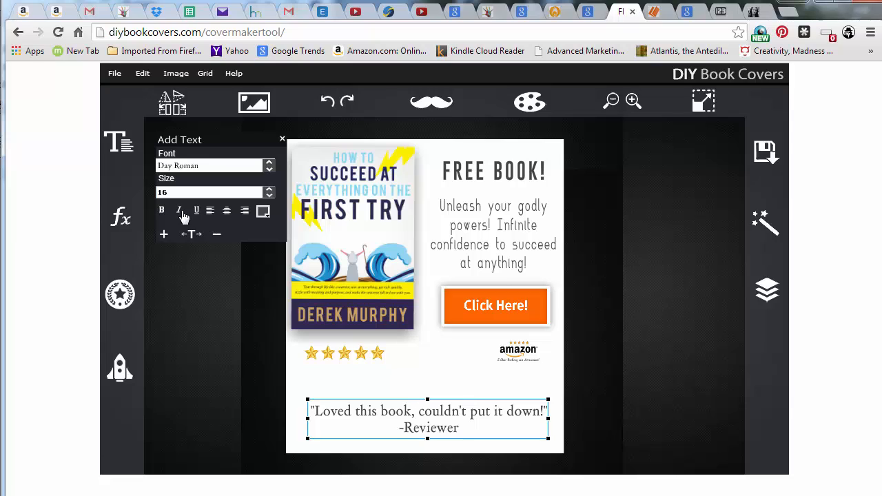
pyautogui.click(421, 421)
pyautogui.moveTo(460, 431); pyautogui.dragTo(355, 423)
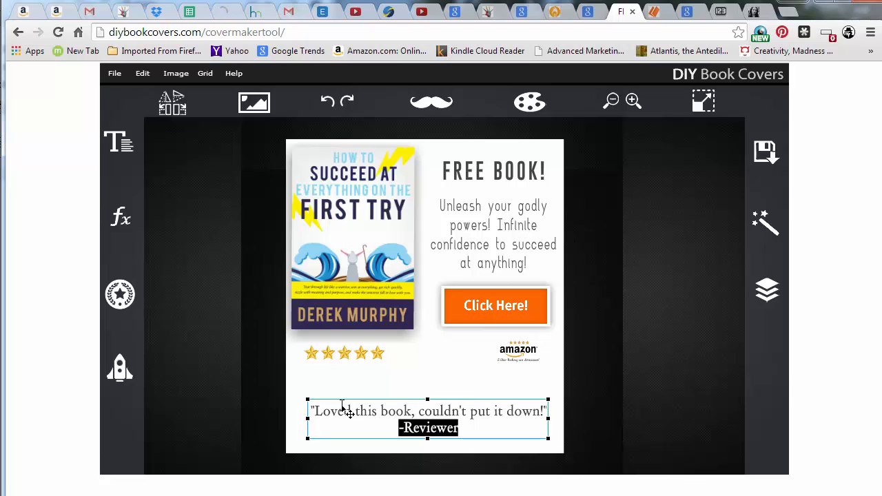
pyautogui.click(494, 412)
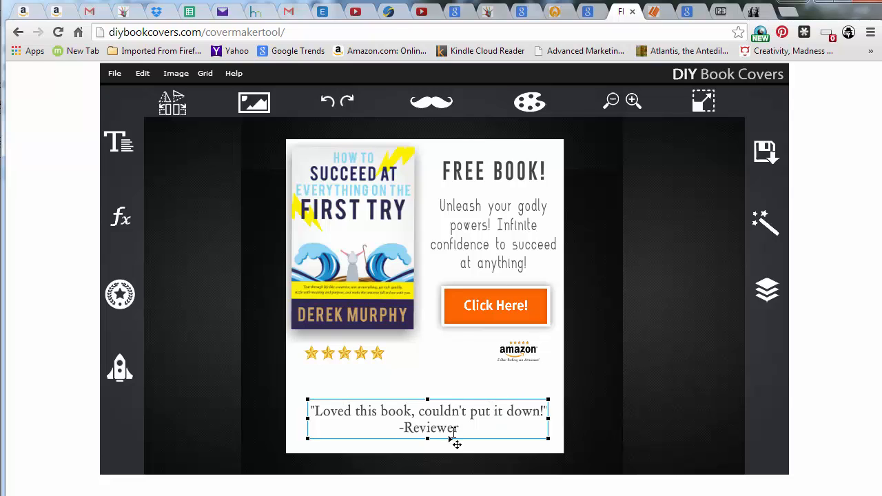
pyautogui.moveTo(463, 429); pyautogui.dragTo(398, 429)
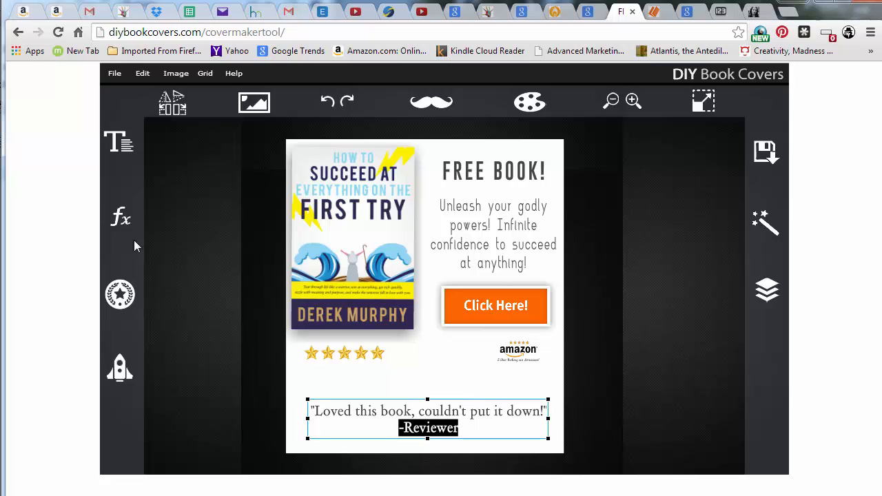
pyautogui.click(115, 153)
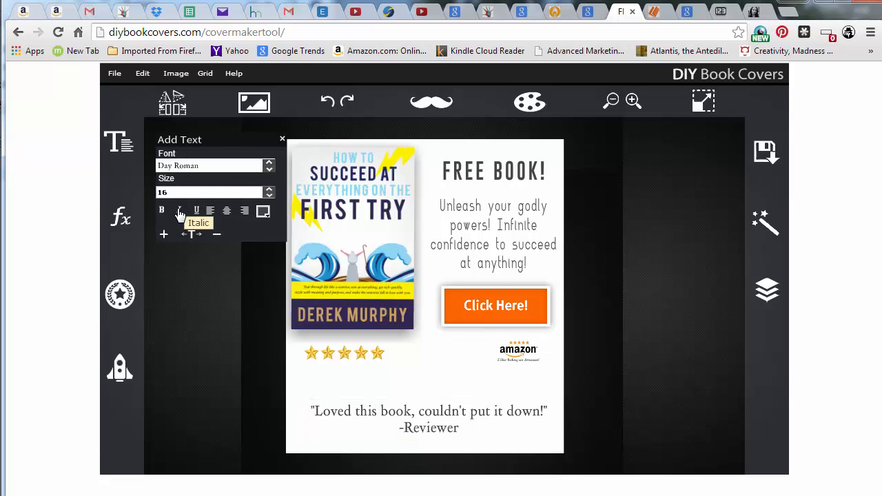
# Shift the -Reviewer attribution toward the right end of the quote
pyautogui.click(453, 424)
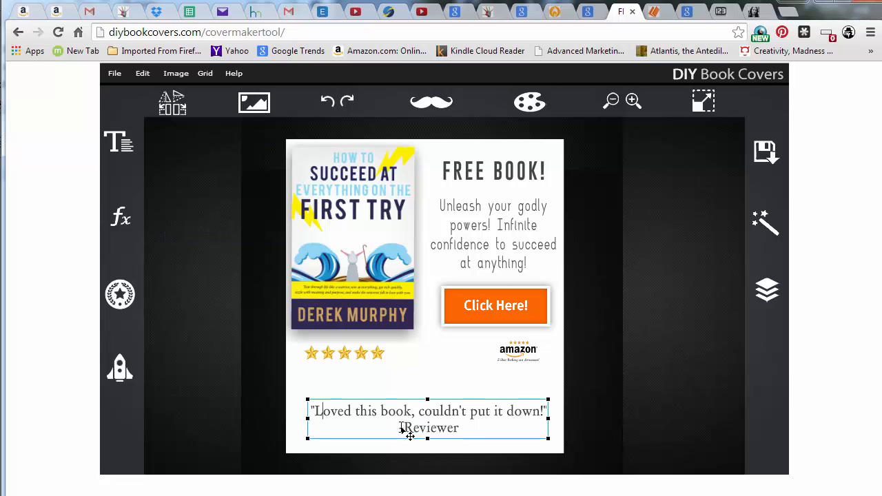
pyautogui.click(402, 428)
pyautogui.write('-')
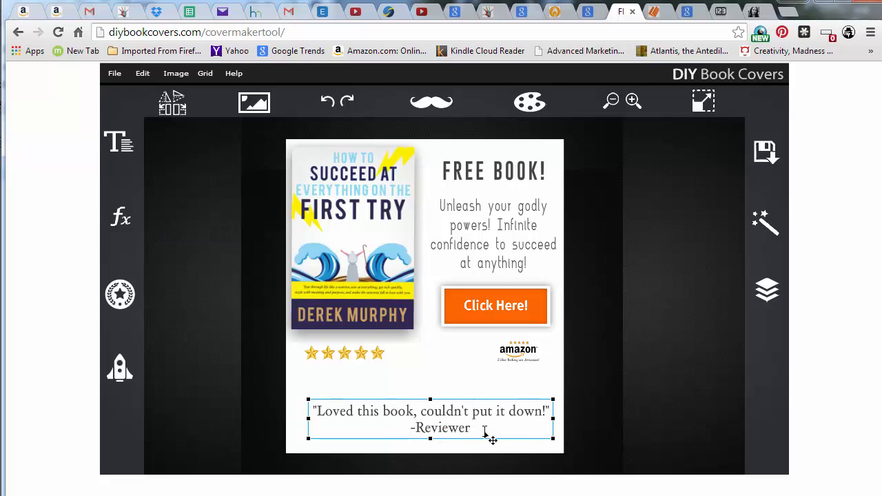
pyautogui.moveTo(517, 441); pyautogui.dragTo(438, 427)
# Set the quote text colour to a light grey
pyautogui.click(126, 148)
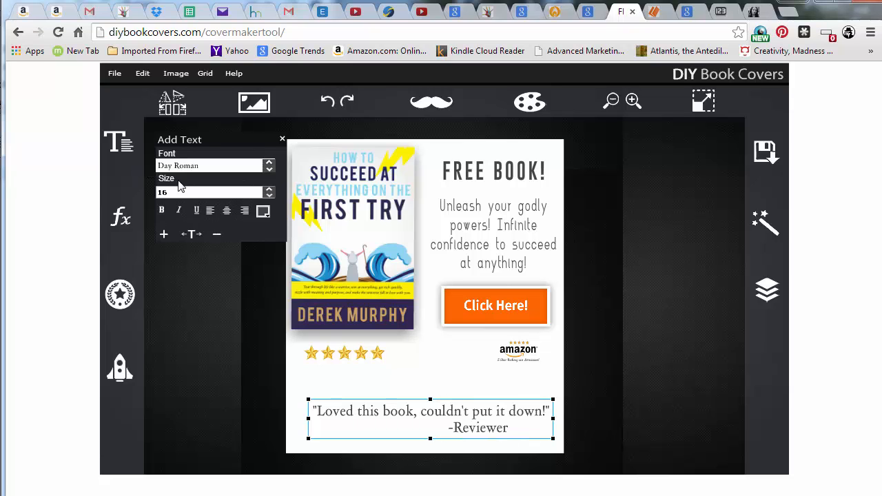
pyautogui.click(263, 213)
pyautogui.click(347, 233)
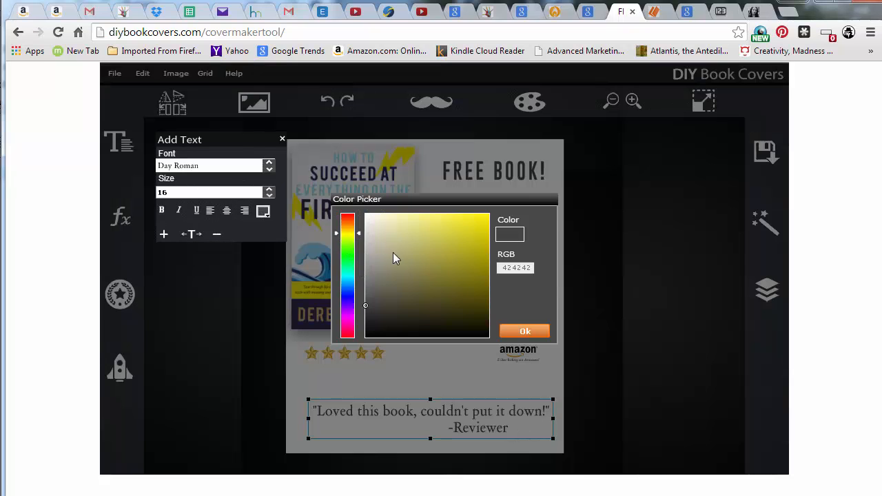
pyautogui.moveTo(433, 287)
pyautogui.mouseDown()
pyautogui.moveTo(447, 292)
pyautogui.moveTo(354, 273)
pyautogui.mouseUp()
pyautogui.click(517, 333)
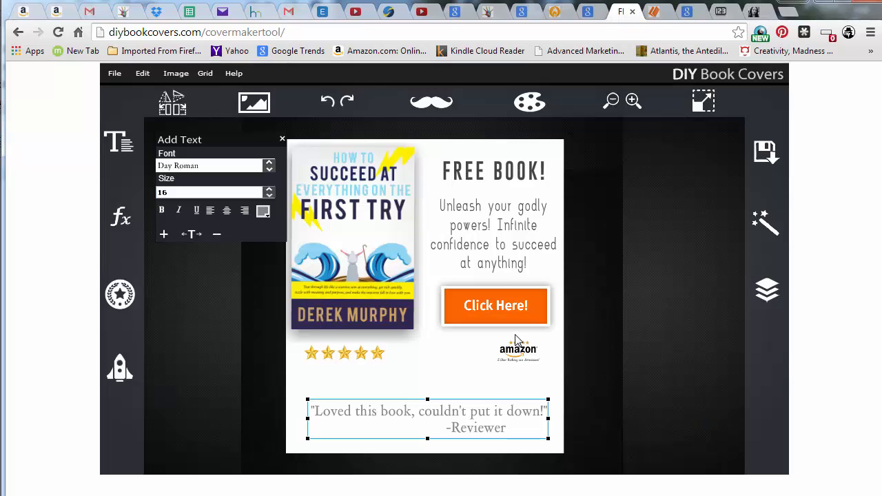
pyautogui.click(543, 422)
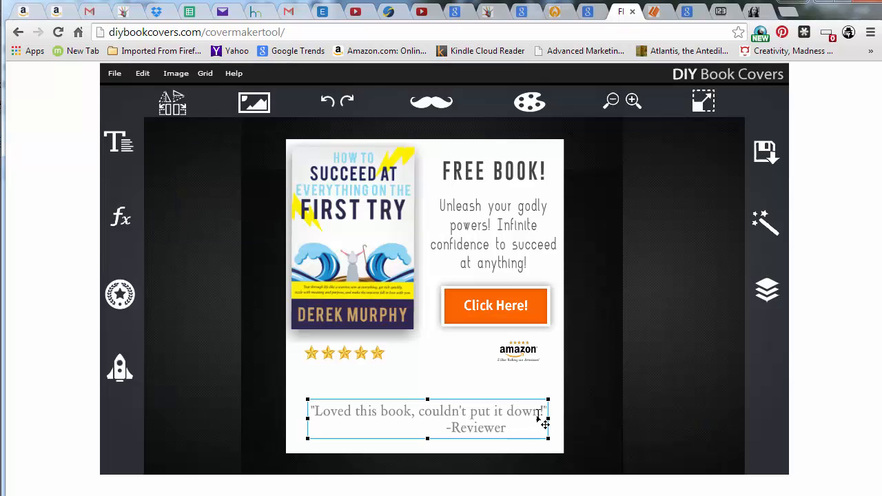
# Delete the -Reviewer line from the quote text
pyautogui.moveTo(544, 413); pyautogui.dragTo(290, 364)
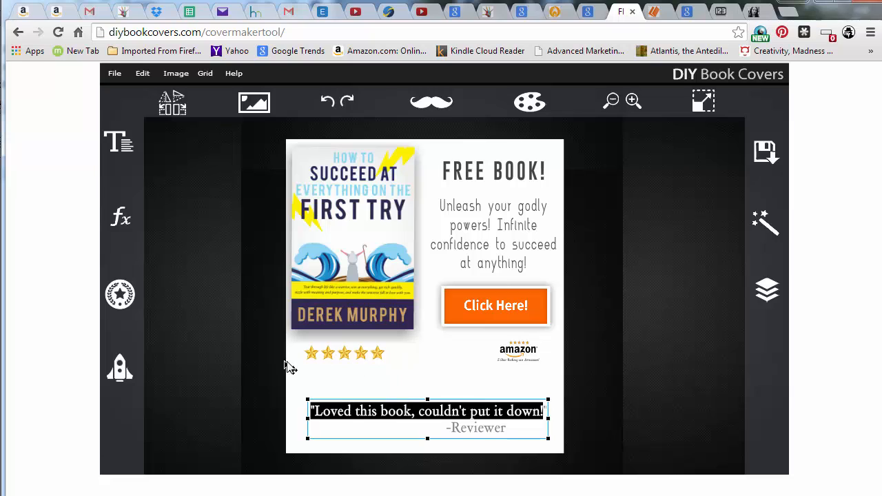
pyautogui.click(502, 428)
pyautogui.moveTo(515, 436); pyautogui.dragTo(411, 430)
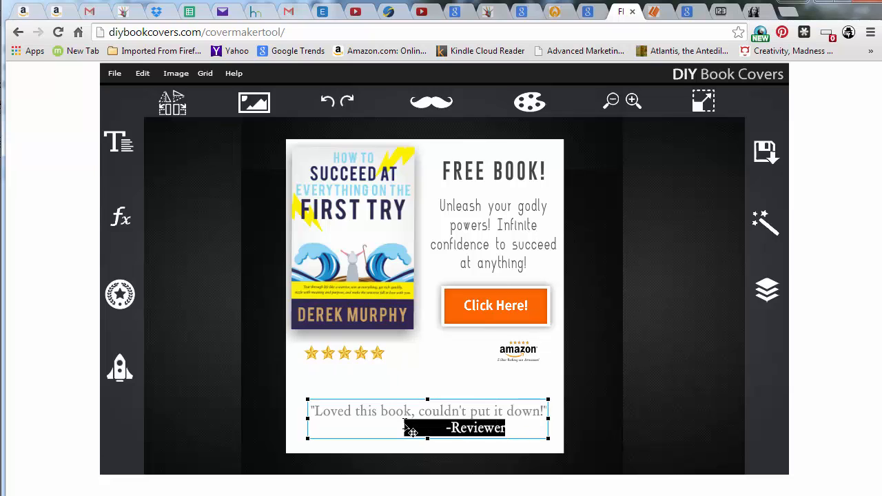
pyautogui.press('BackSpace')
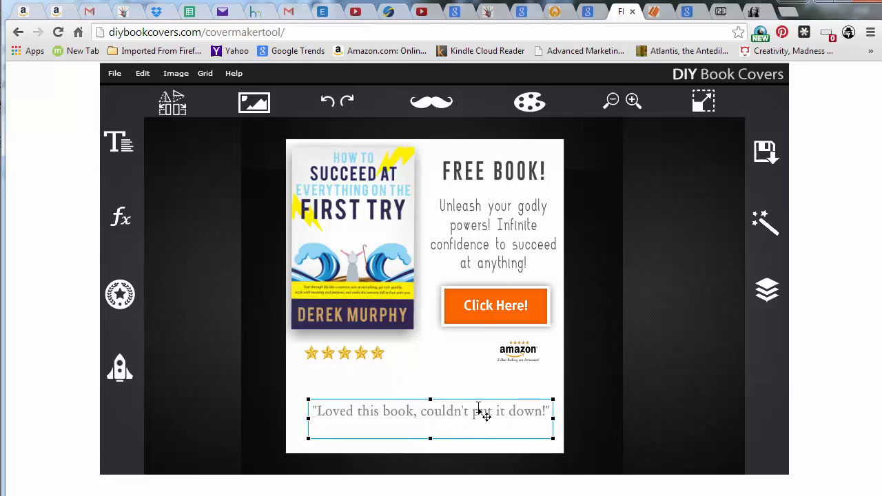
pyautogui.click(477, 403)
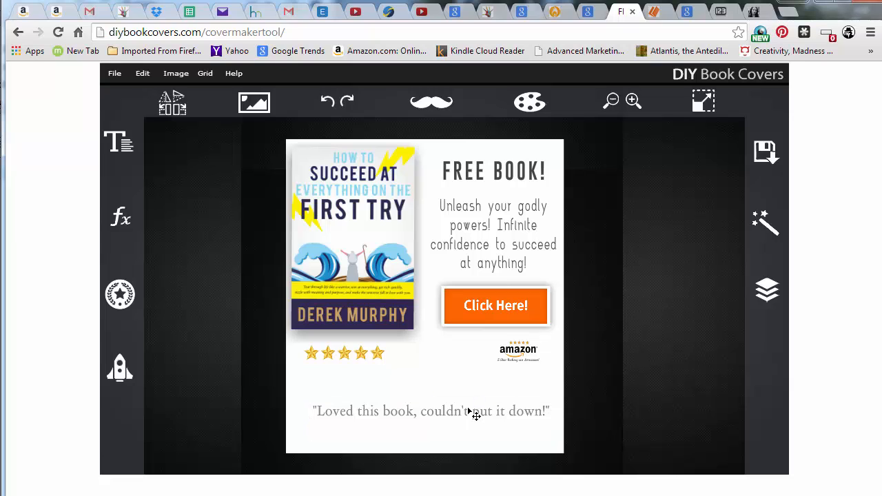
pyautogui.moveTo(465, 415); pyautogui.dragTo(464, 413)
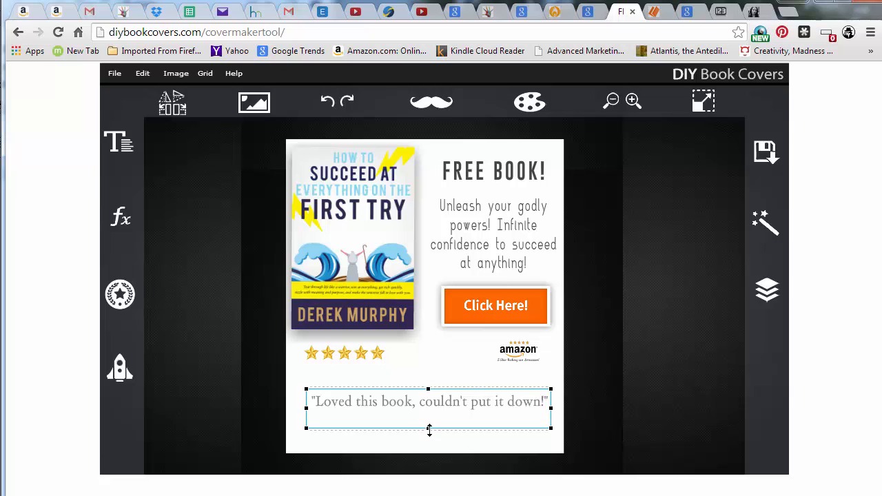
pyautogui.moveTo(428, 427); pyautogui.dragTo(437, 431)
pyautogui.click(439, 434)
pyautogui.click(436, 415)
pyautogui.hotkey('ctrl', 'v')
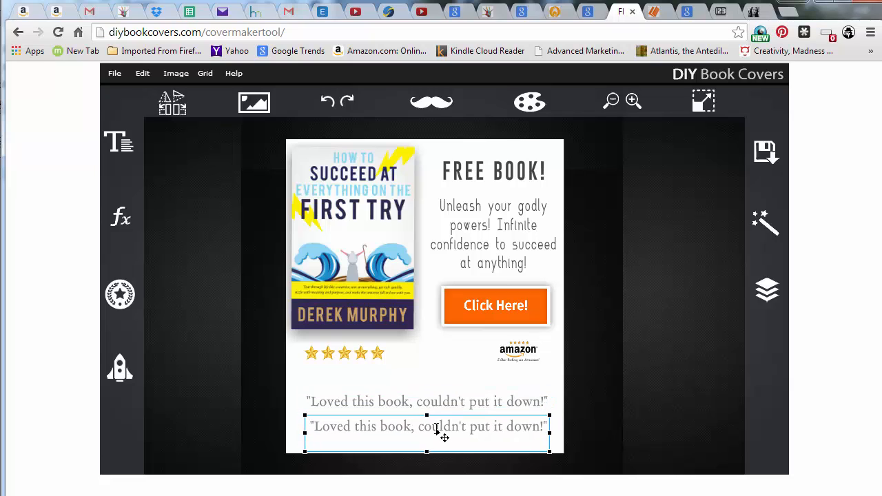
pyautogui.moveTo(311, 423); pyautogui.dragTo(510, 452)
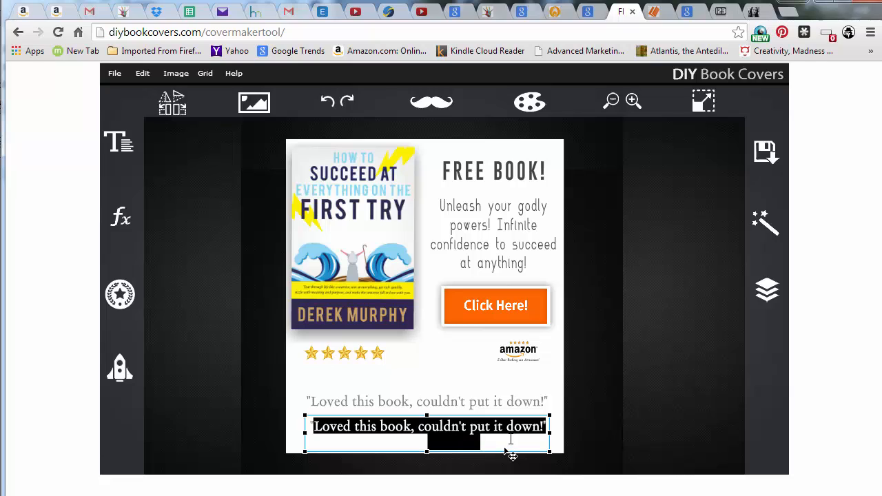
pyautogui.press('BackSpace')
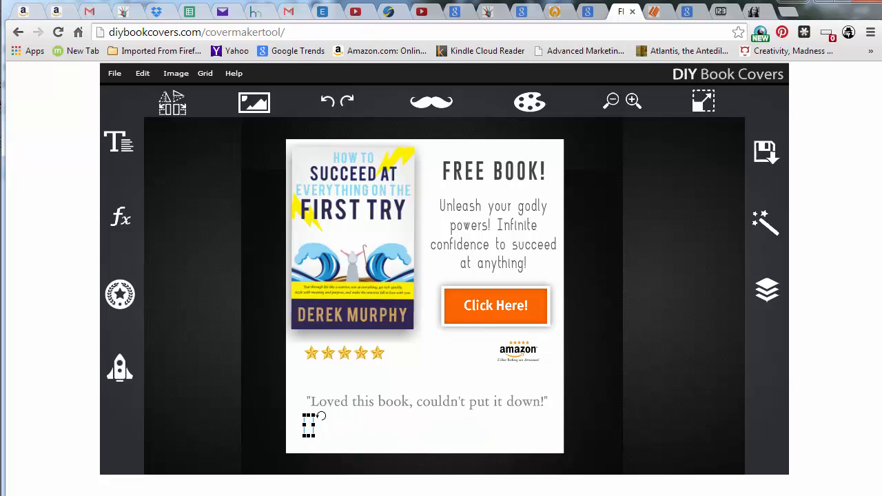
pyautogui.click(400, 426)
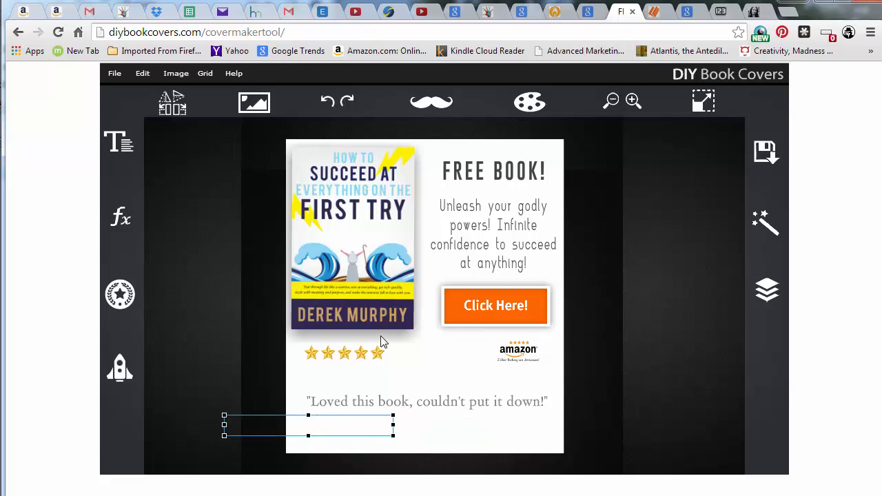
pyautogui.press('Delete')
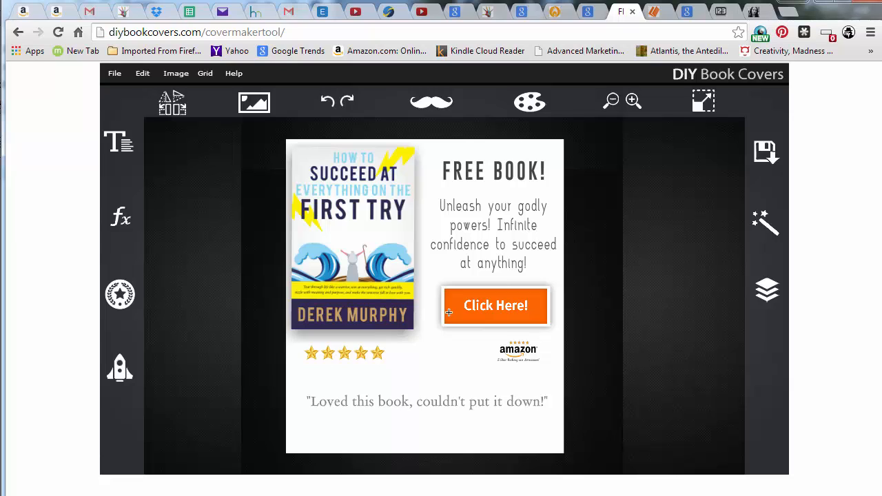
# Nudge the quote slightly upward and set the text colour to grey 656262
pyautogui.moveTo(325, 426)
pyautogui.mouseDown()
pyautogui.moveTo(366, 423)
pyautogui.moveTo(329, 417)
pyautogui.mouseUp()
pyautogui.click(319, 439)
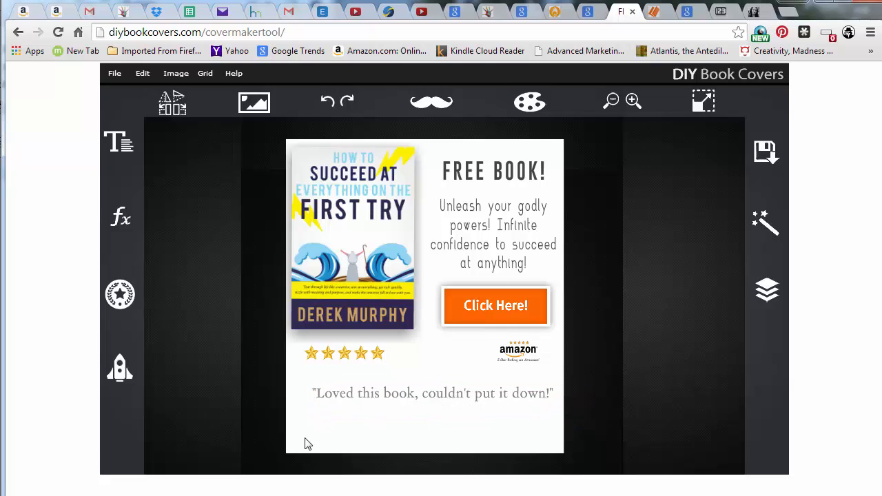
pyautogui.click(128, 144)
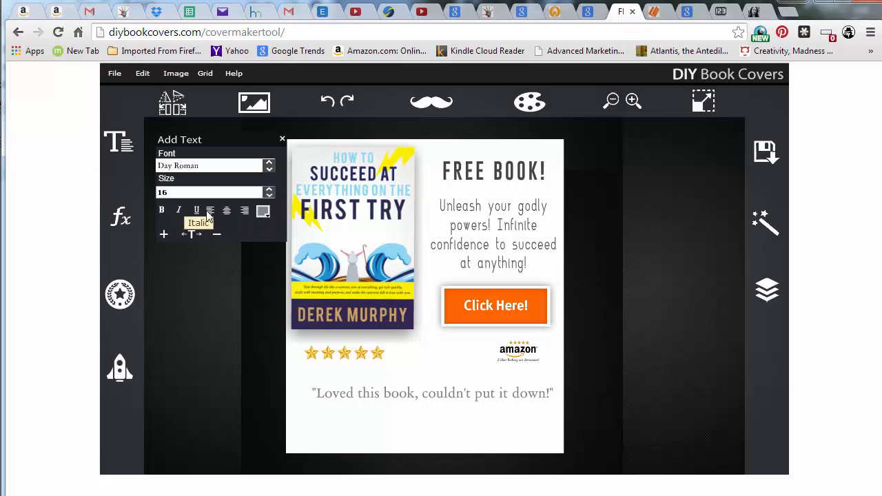
pyautogui.click(263, 212)
pyautogui.click(368, 290)
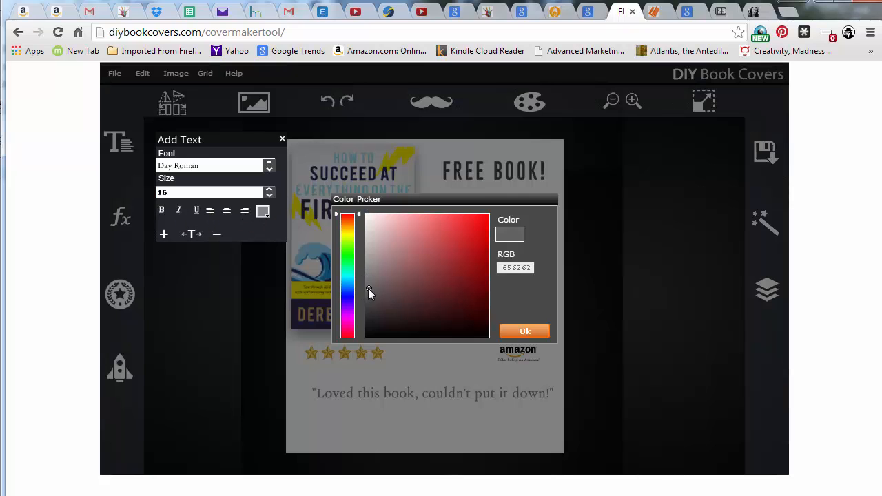
pyautogui.click(522, 332)
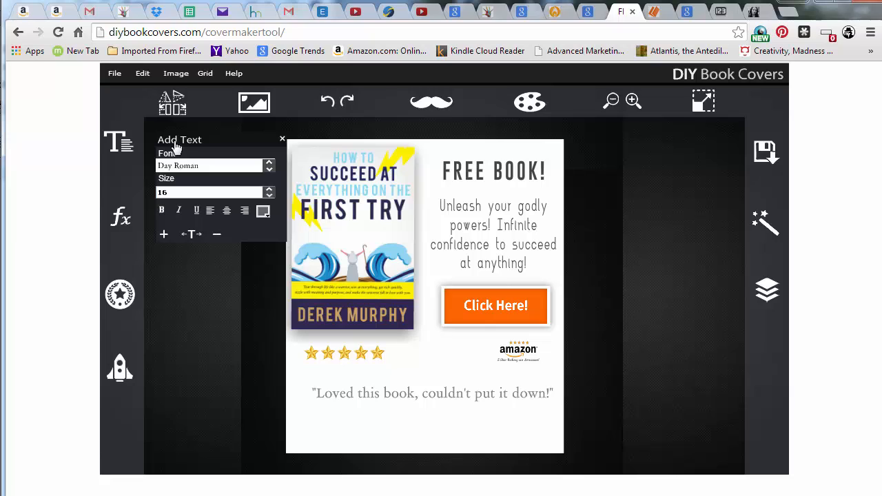
# Reposition the quote just below the star rating and nudge the book cover slightly down
pyautogui.click(408, 431)
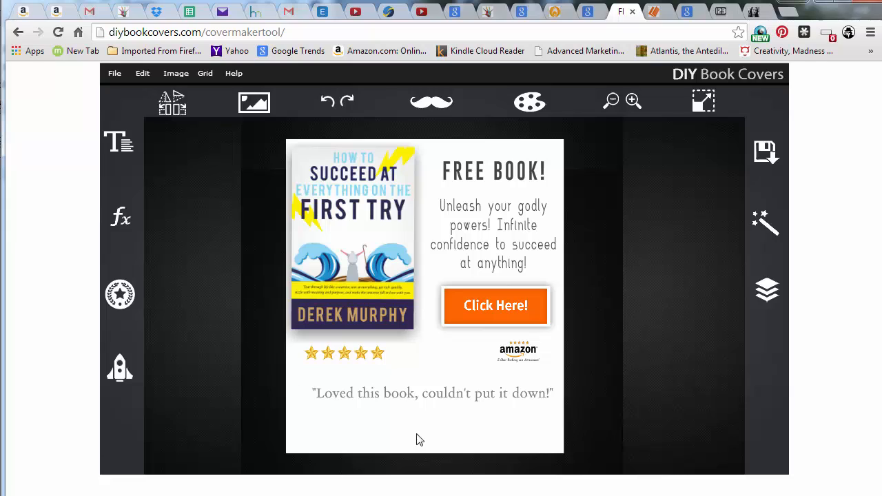
pyautogui.click(429, 391)
pyautogui.moveTo(429, 391); pyautogui.dragTo(430, 395)
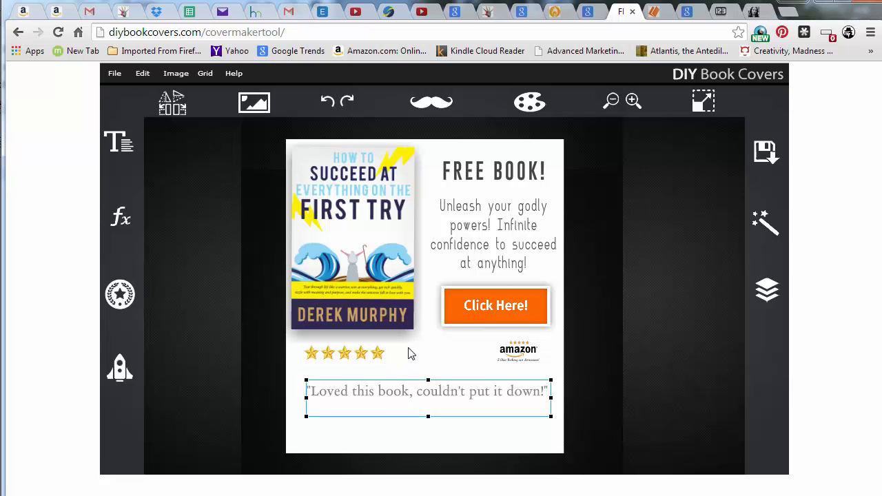
pyautogui.moveTo(409, 268); pyautogui.dragTo(411, 272)
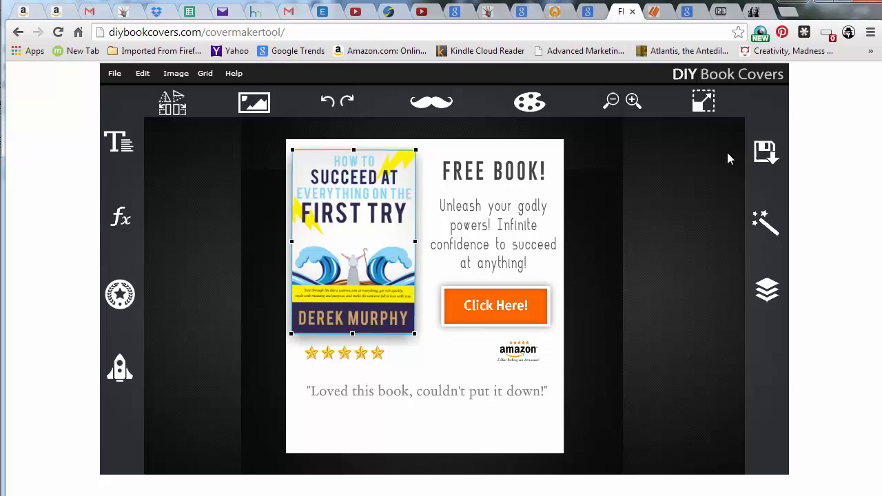
# Save the design as a project file named optinbox1
pyautogui.click(768, 157)
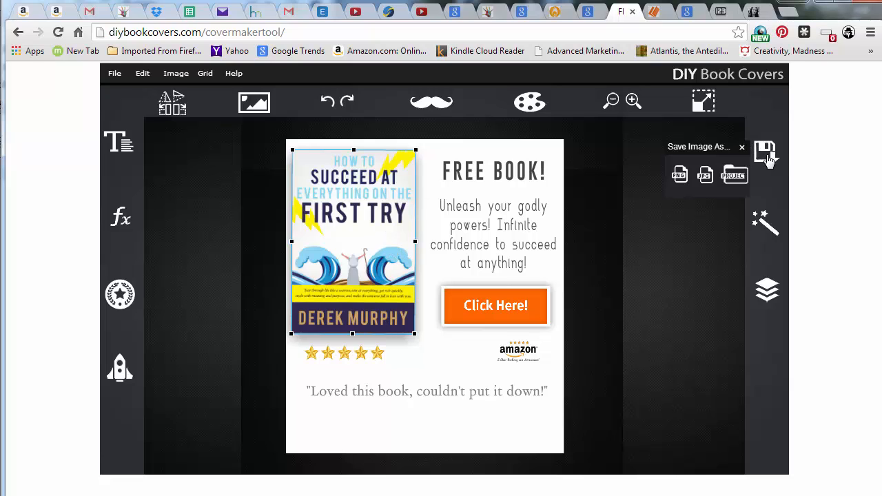
pyautogui.click(734, 176)
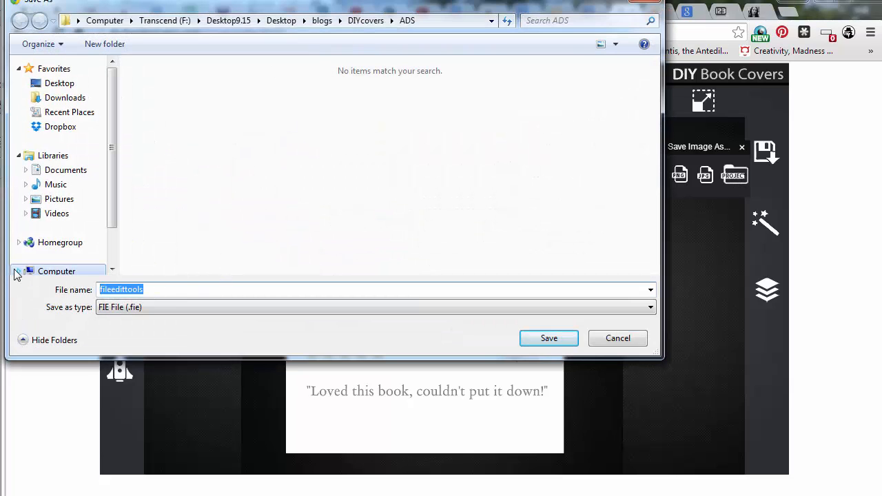
pyautogui.write('a')
pyautogui.press('BackSpace')
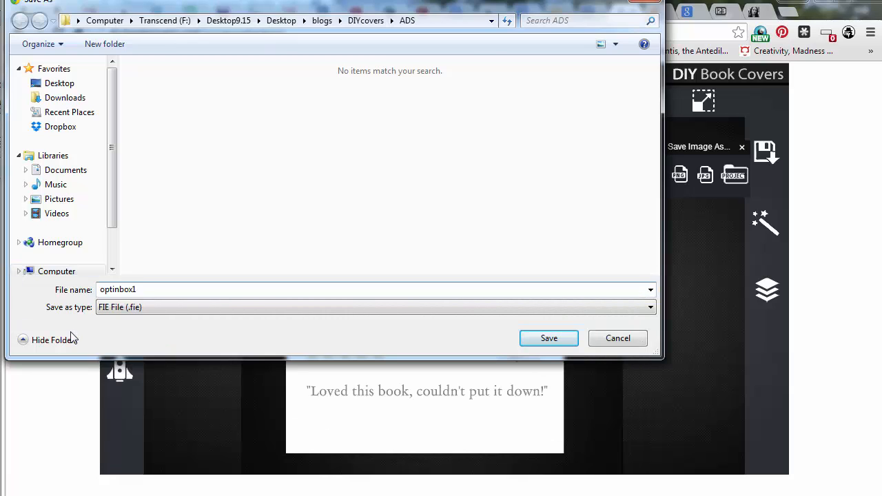
pyautogui.click(547, 338)
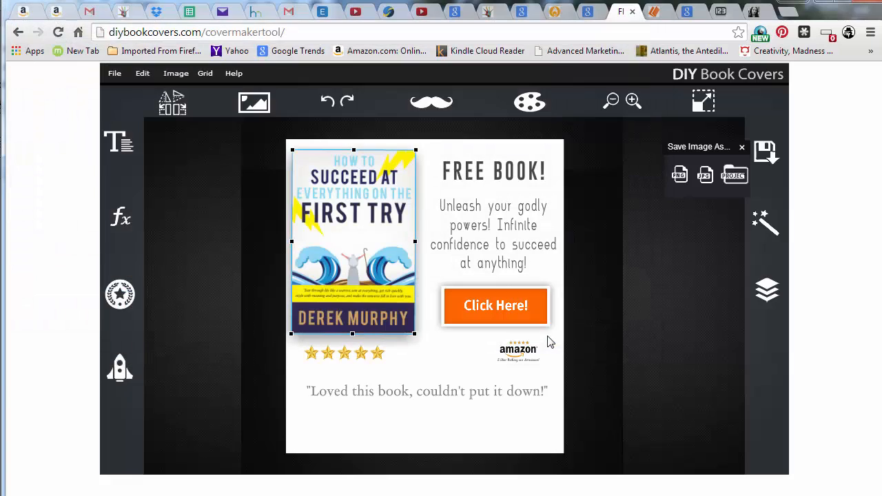
pyautogui.click(117, 75)
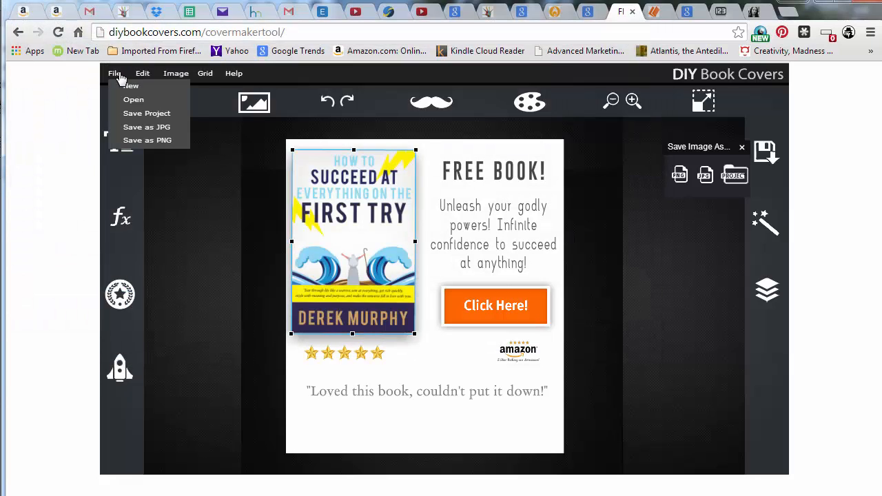
pyautogui.click(152, 32)
pyautogui.press('Home')
pyautogui.moveTo(300, 32); pyautogui.dragTo(204, 32)
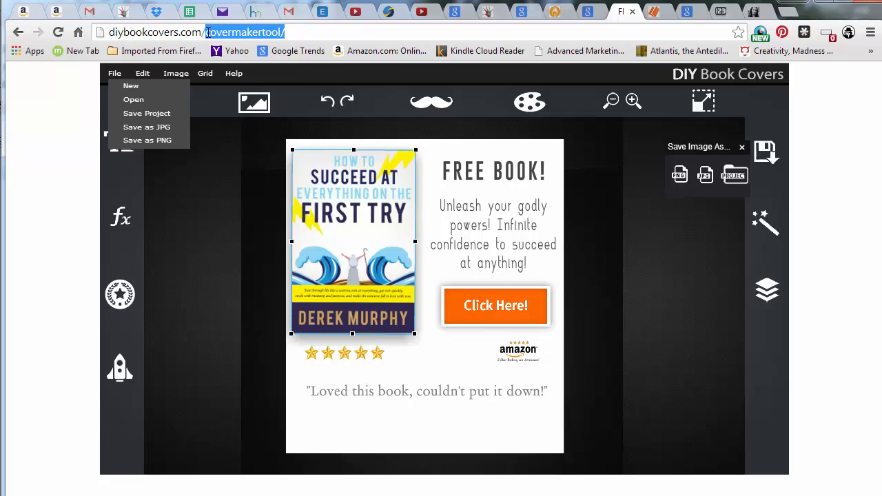
pyautogui.doubleClick(208, 32)
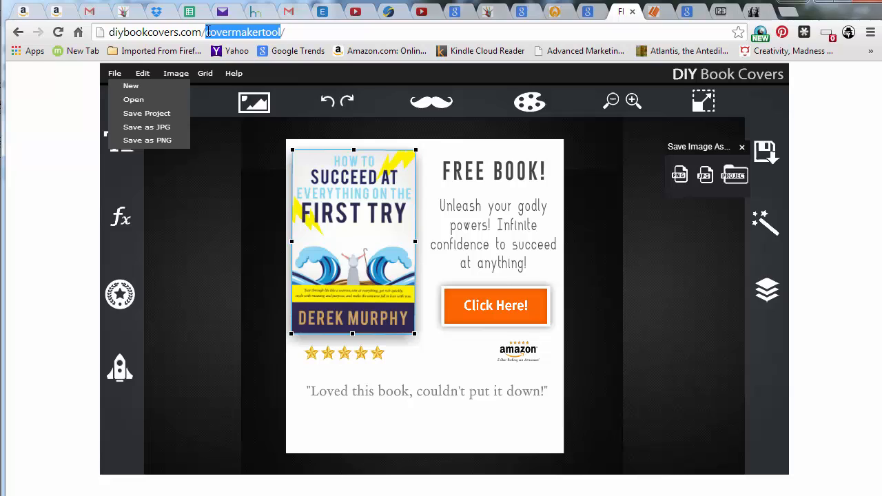
# Reopen the saved optinbox1.fie project
pyautogui.click(141, 101)
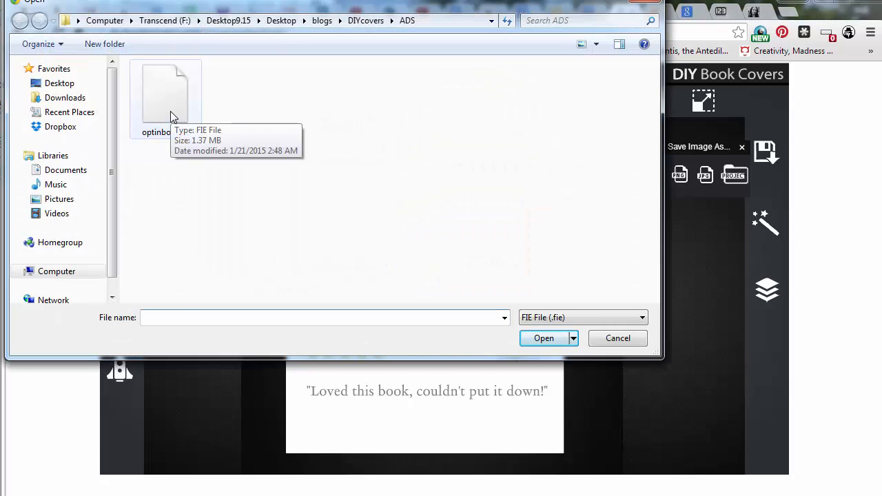
pyautogui.click(170, 112)
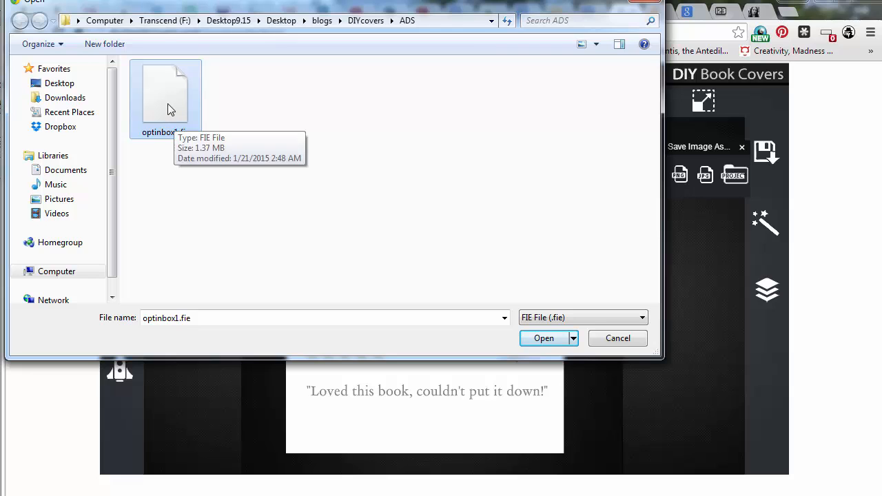
pyautogui.click(537, 339)
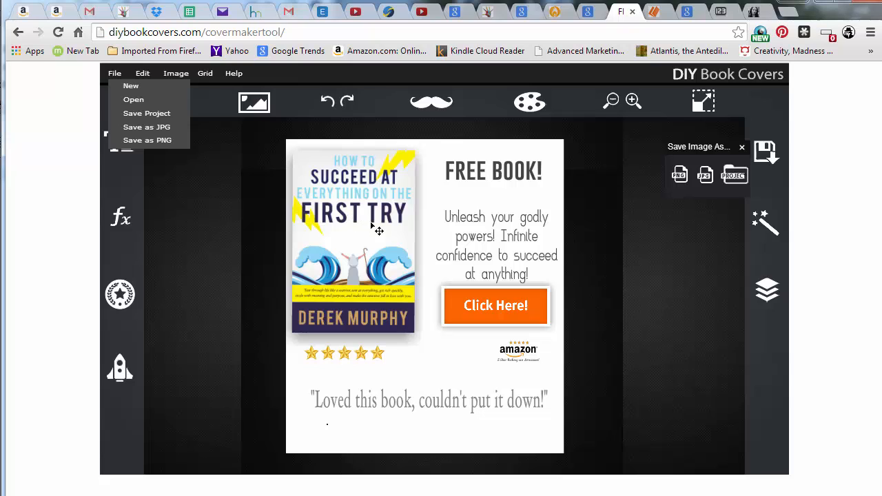
# Move the Click Here! button down beside the quote and nudge the subtext block
pyautogui.moveTo(516, 310); pyautogui.dragTo(496, 375)
pyautogui.moveTo(528, 251)
pyautogui.mouseDown()
pyautogui.moveTo(502, 266)
pyautogui.moveTo(514, 253)
pyautogui.moveTo(536, 258)
pyautogui.mouseUp()
pyautogui.doubleClick(494, 259)
pyautogui.click(501, 252)
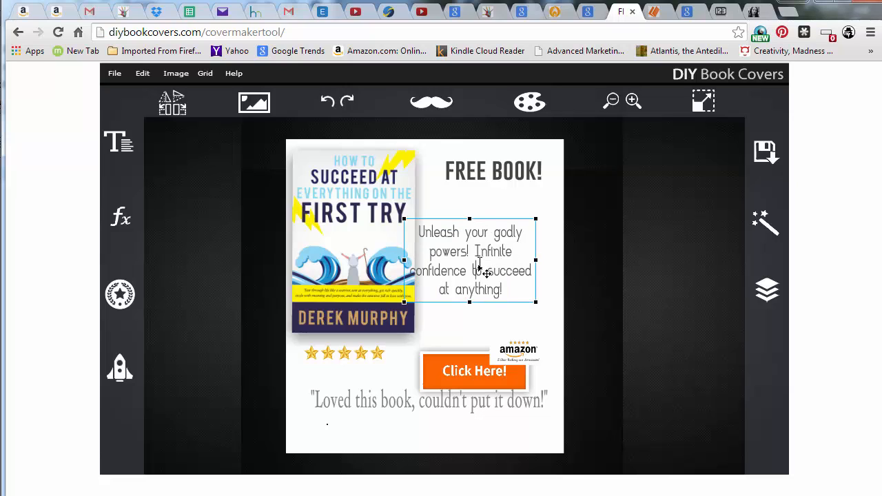